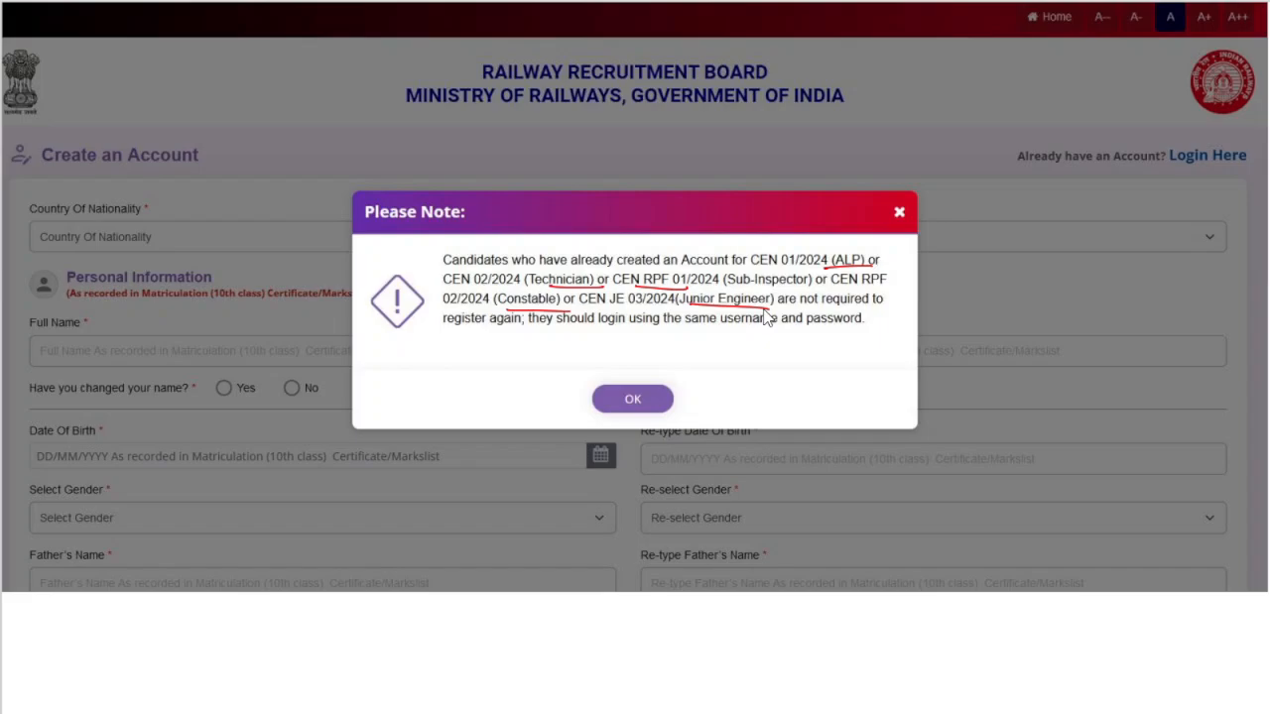
pyautogui.click(646, 397)
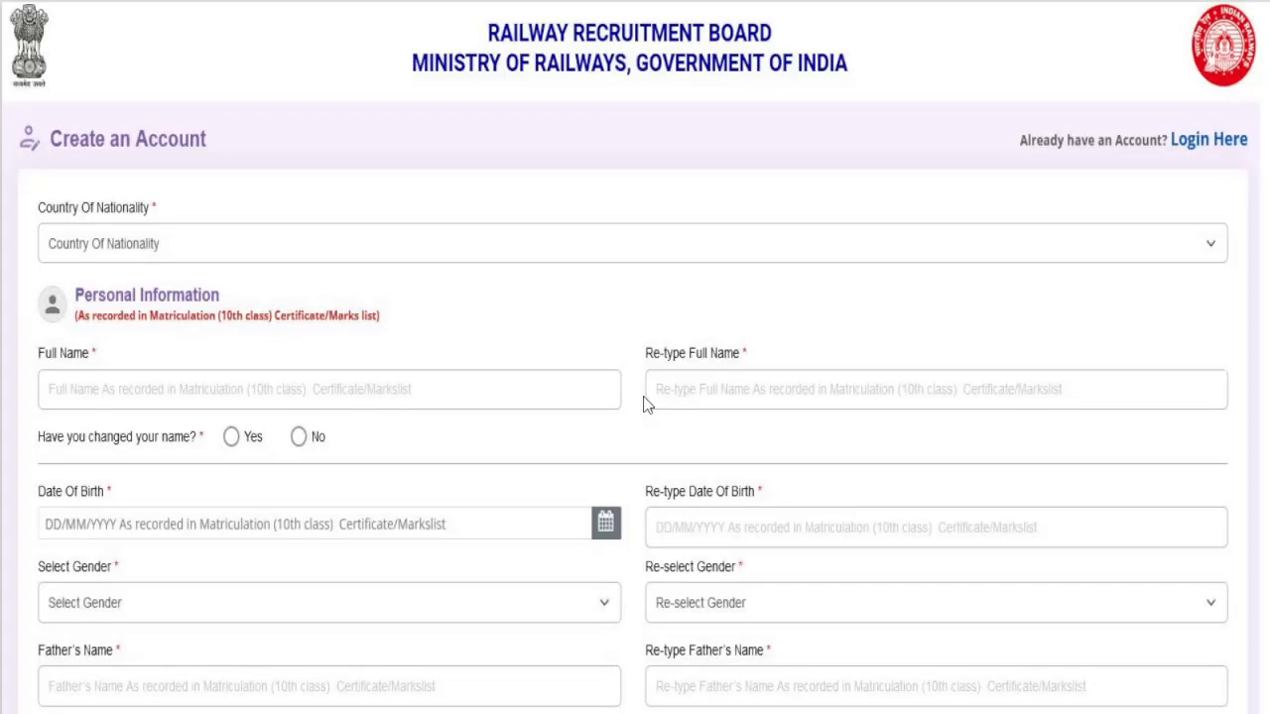
pyautogui.moveTo(79, 157); pyautogui.dragTo(220, 151)
pyautogui.moveTo(96, 259); pyautogui.dragTo(205, 234)
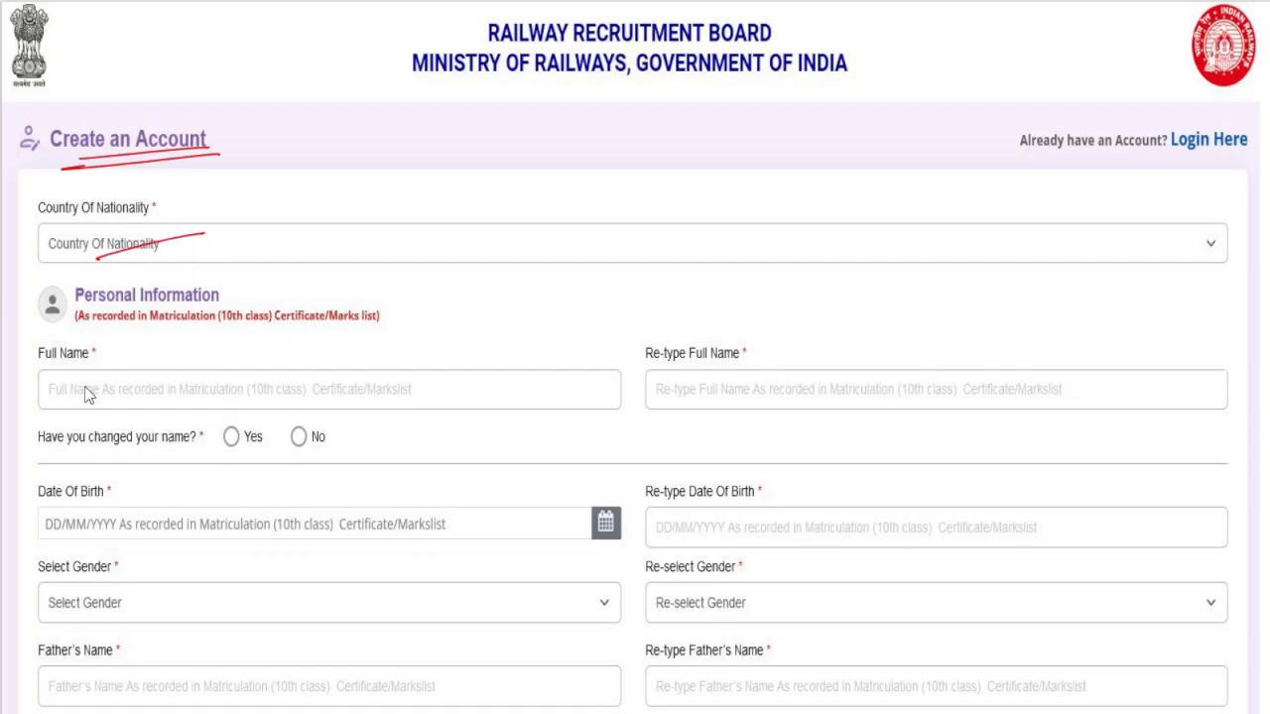
pyautogui.moveTo(52, 402); pyautogui.dragTo(223, 399)
pyautogui.moveTo(353, 335); pyautogui.dragTo(351, 347)
pyautogui.moveTo(222, 313); pyautogui.dragTo(263, 293)
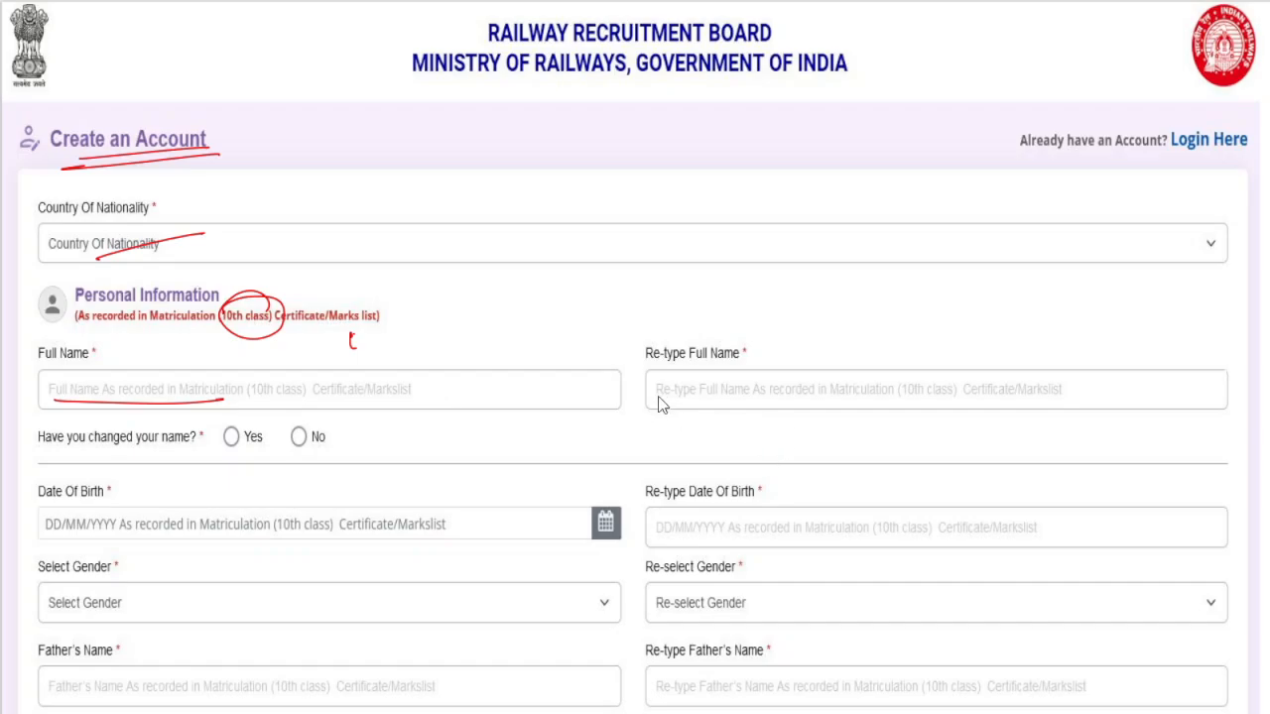
pyautogui.moveTo(654, 401); pyautogui.dragTo(806, 401)
pyautogui.moveTo(1200, 388); pyautogui.dragTo(1226, 373)
pyautogui.click(287, 437)
pyautogui.moveTo(292, 443); pyautogui.dragTo(319, 418)
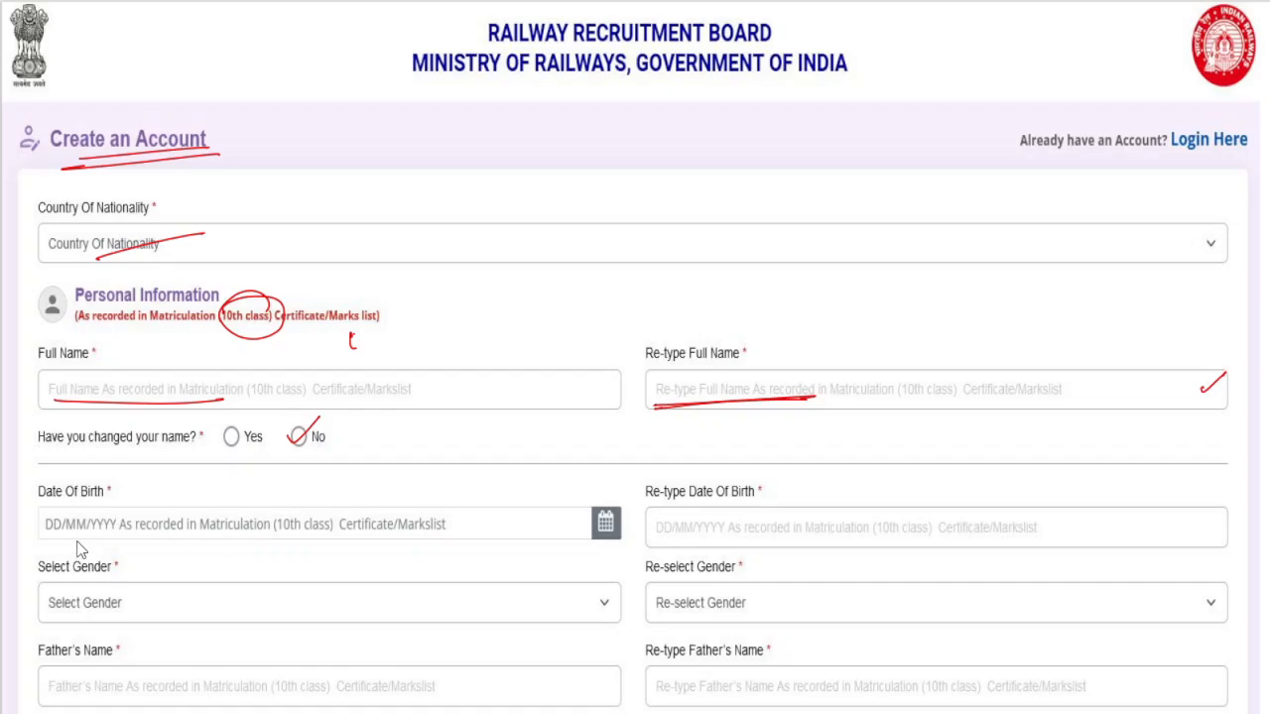
pyautogui.moveTo(43, 537); pyautogui.dragTo(136, 542)
pyautogui.moveTo(270, 523)
pyautogui.mouseDown()
pyautogui.moveTo(323, 548)
pyautogui.moveTo(305, 516)
pyautogui.mouseUp()
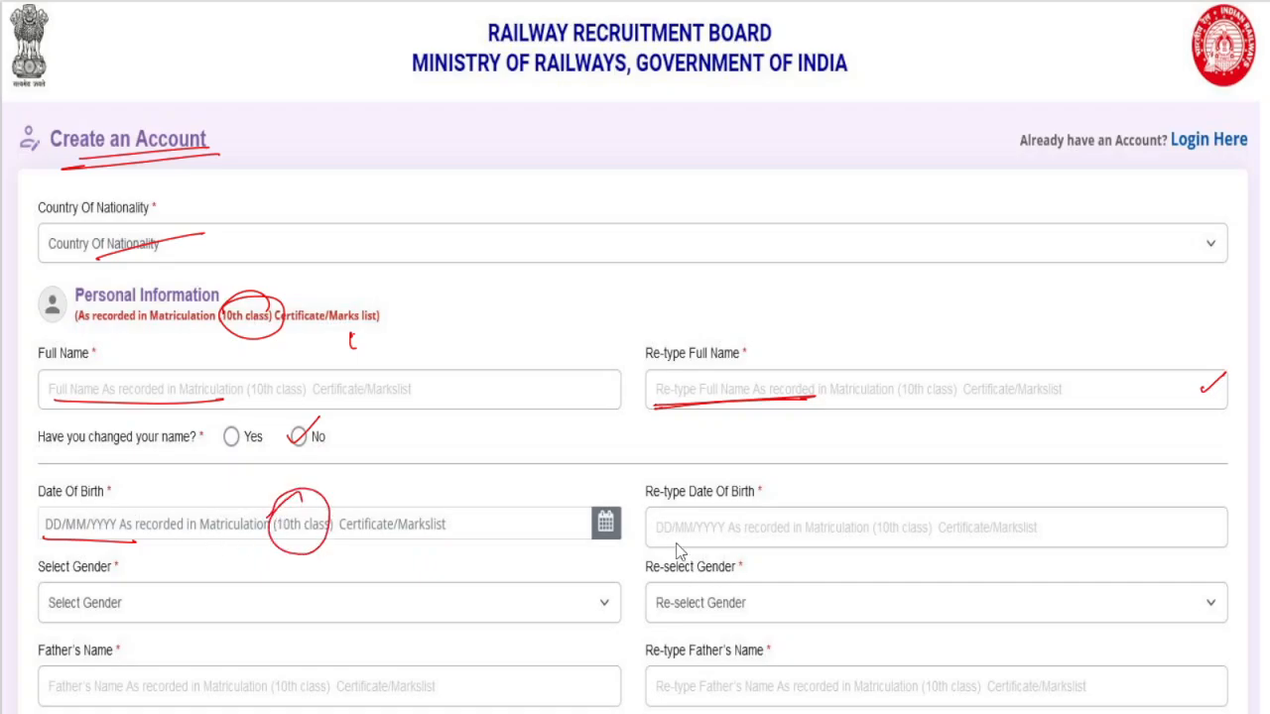
pyautogui.moveTo(656, 540); pyautogui.dragTo(804, 542)
pyautogui.moveTo(32, 574)
pyautogui.mouseDown()
pyautogui.moveTo(135, 573)
pyautogui.moveTo(150, 601)
pyautogui.moveTo(162, 592)
pyautogui.mouseUp()
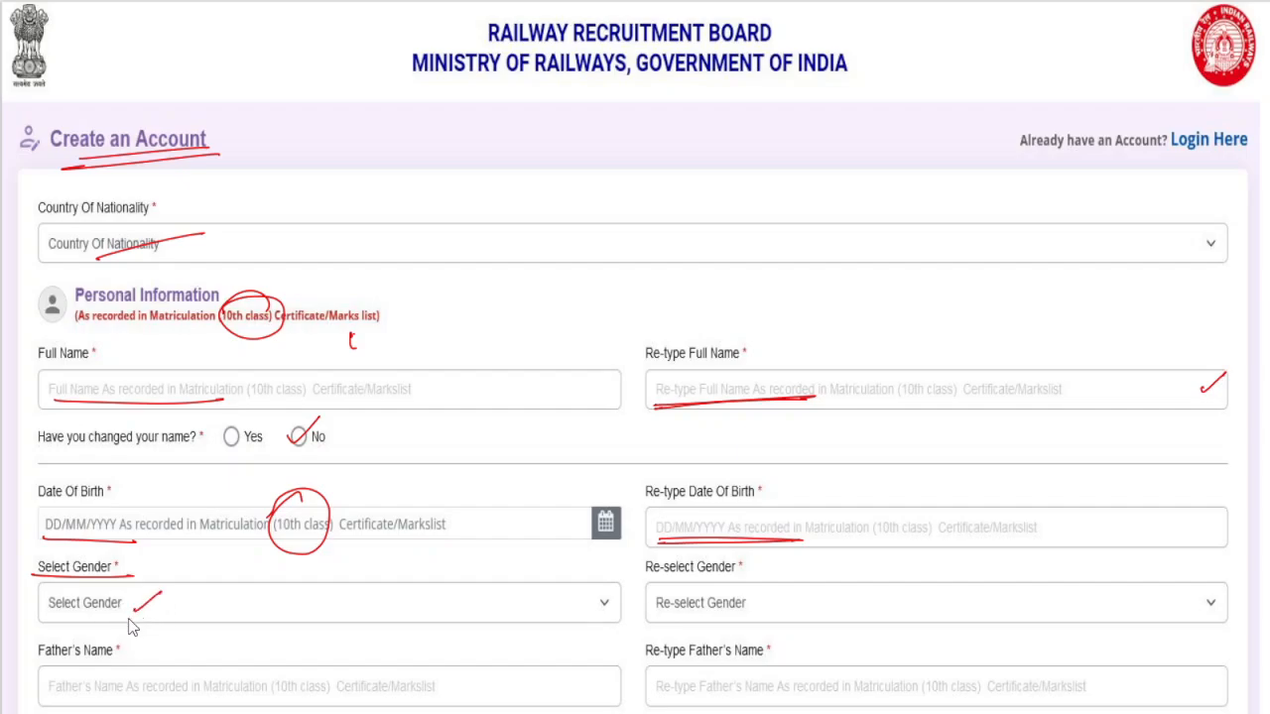
pyautogui.moveTo(651, 620); pyautogui.dragTo(801, 616)
pyautogui.moveTo(55, 697); pyautogui.dragTo(231, 692)
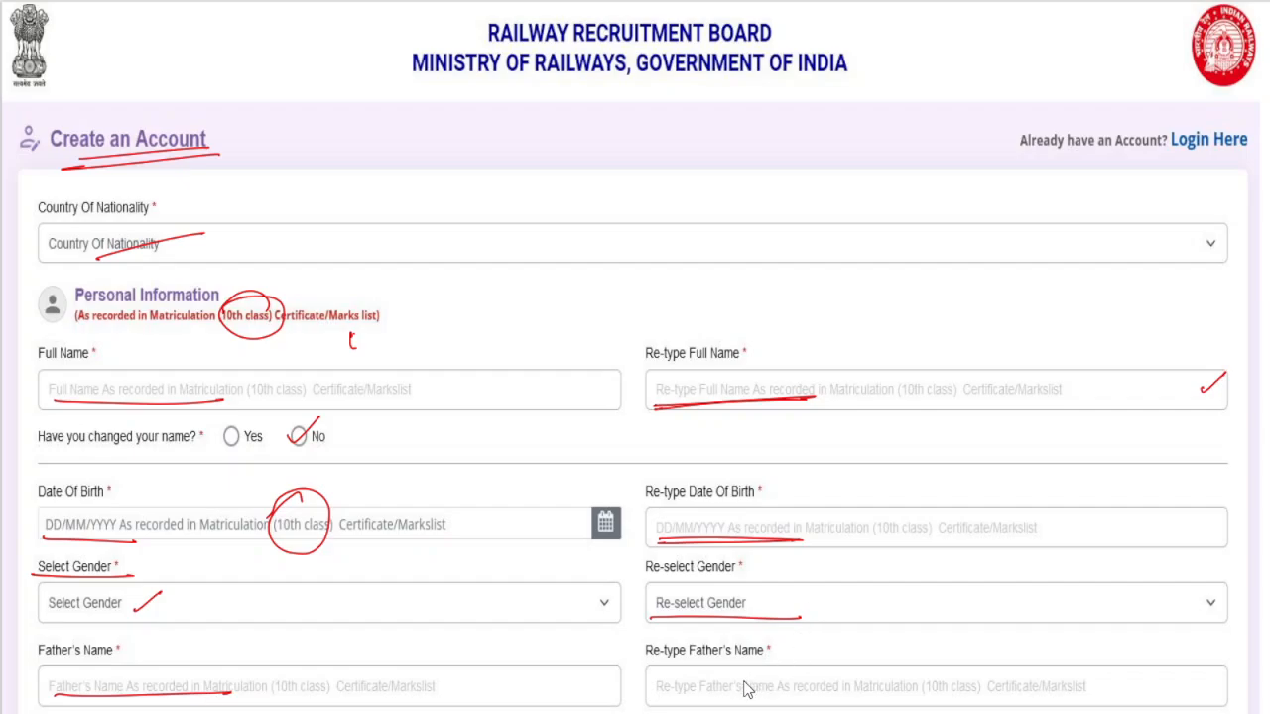
pyautogui.moveTo(657, 701); pyautogui.dragTo(819, 700)
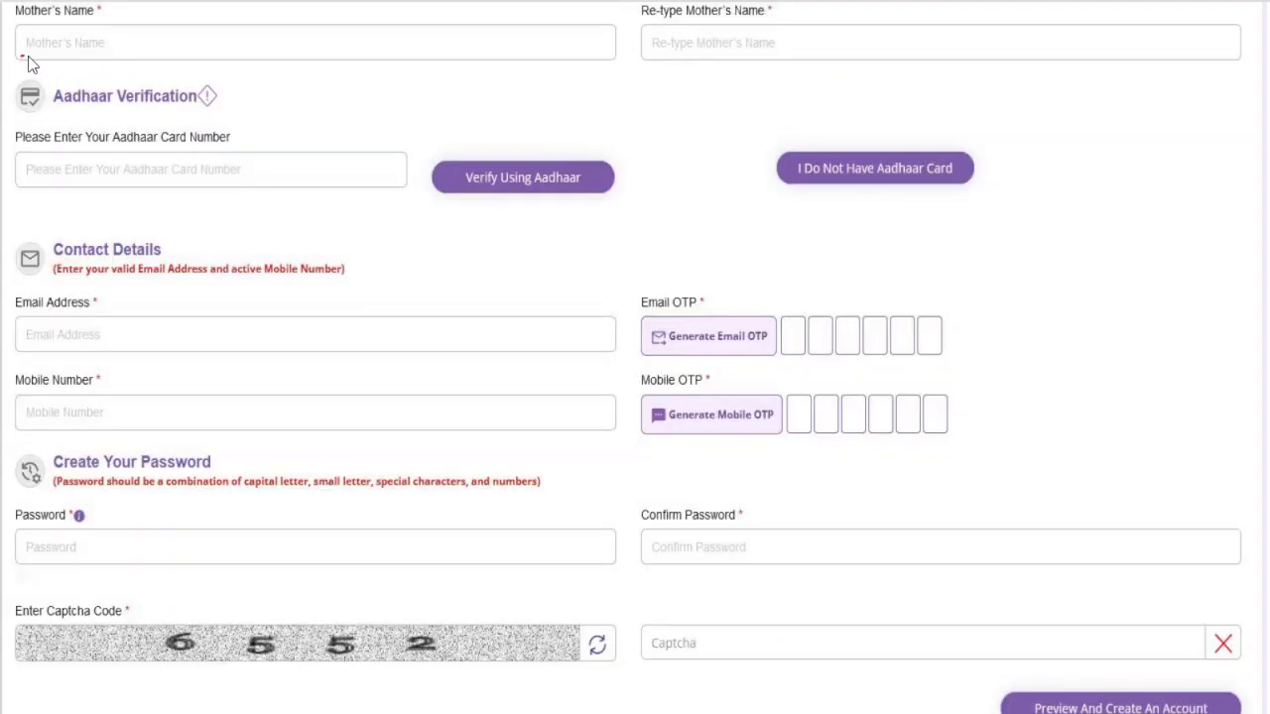
pyautogui.moveTo(22, 57); pyautogui.dragTo(196, 57)
pyautogui.moveTo(653, 56); pyautogui.dragTo(809, 58)
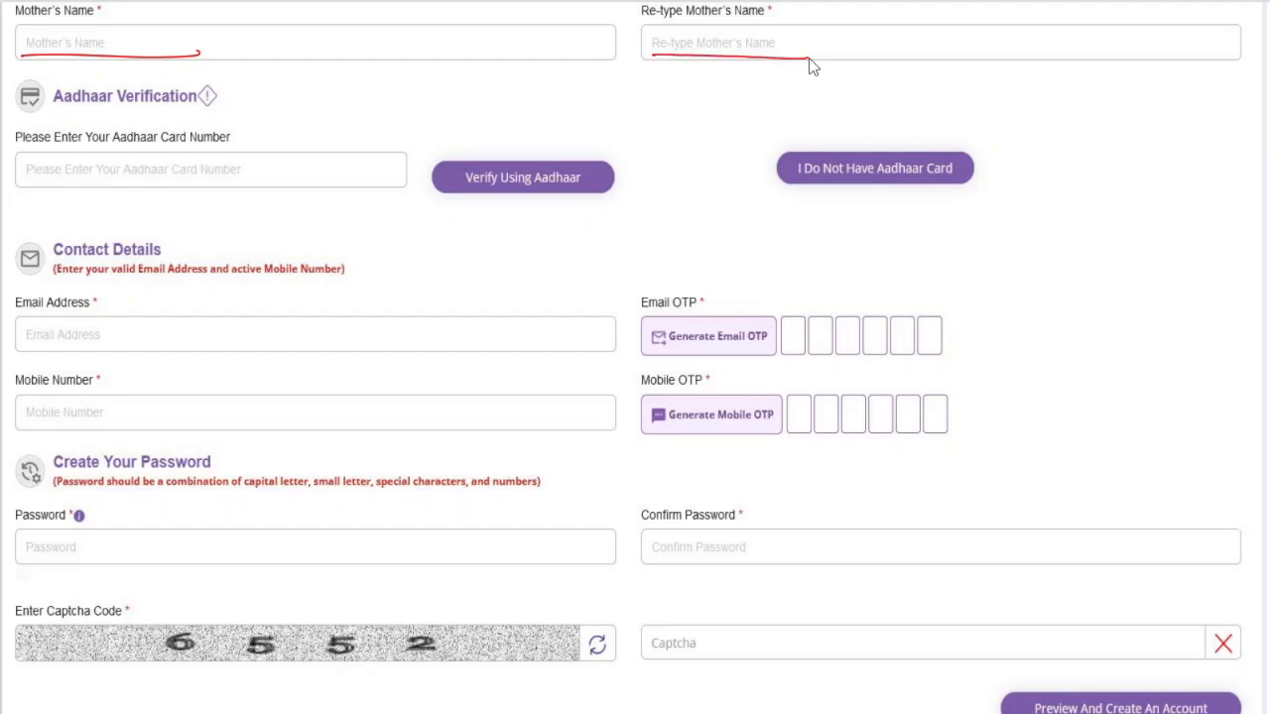
pyautogui.moveTo(67, 114)
pyautogui.mouseDown()
pyautogui.moveTo(206, 116)
pyautogui.moveTo(66, 120)
pyautogui.mouseUp()
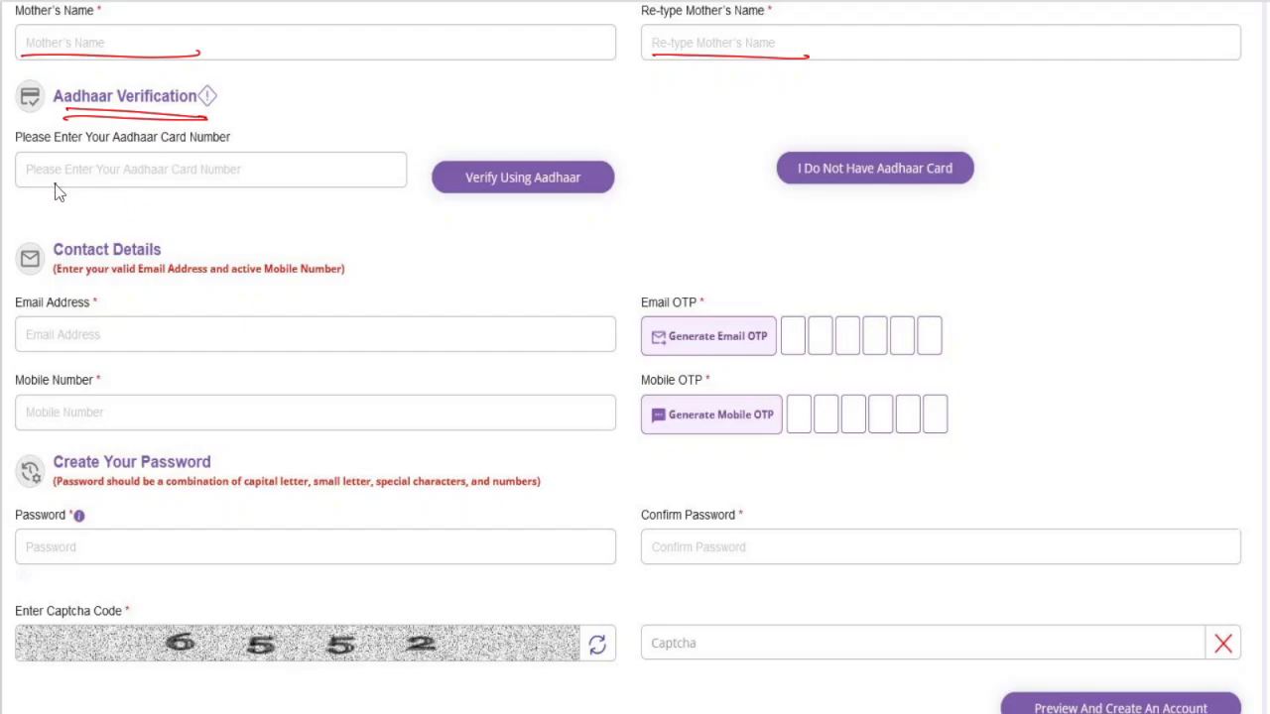
pyautogui.moveTo(55, 183); pyautogui.dragTo(259, 194)
pyautogui.moveTo(595, 181)
pyautogui.mouseDown()
pyautogui.moveTo(653, 154)
pyautogui.moveTo(600, 184)
pyautogui.mouseUp()
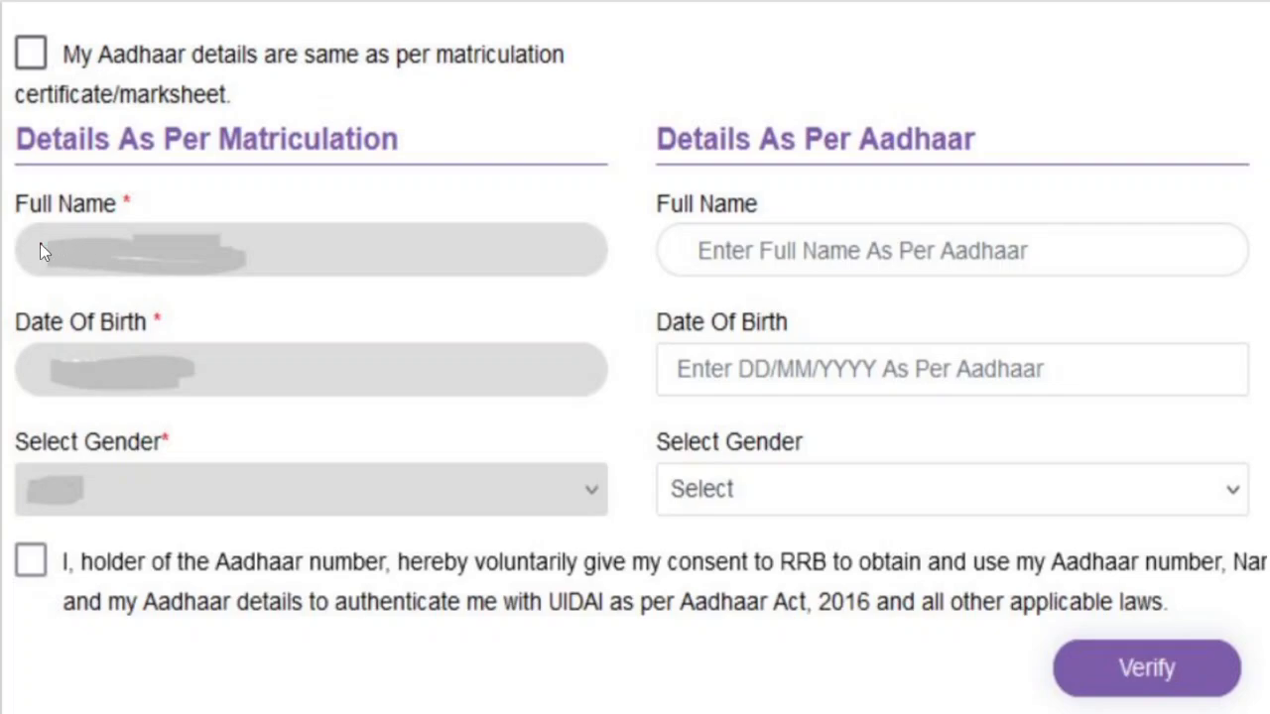
pyautogui.moveTo(40, 243); pyautogui.dragTo(86, 218)
pyautogui.moveTo(255, 188); pyautogui.dragTo(377, 172)
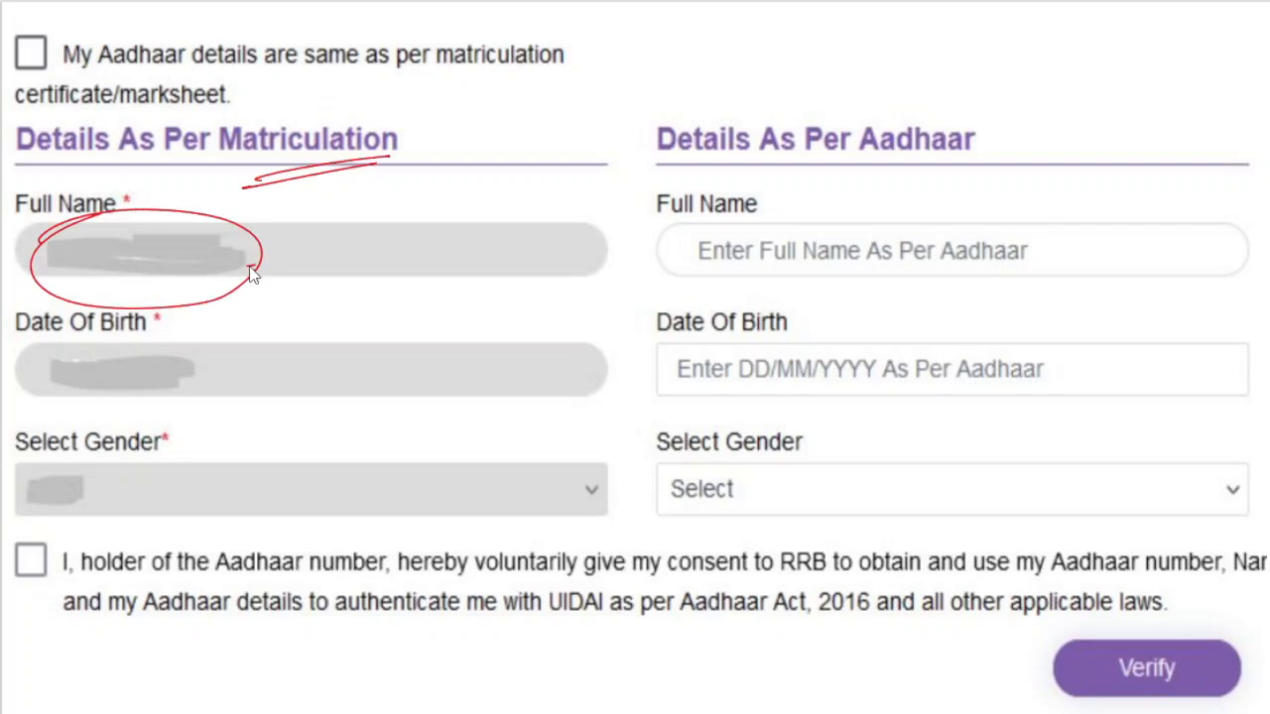
pyautogui.moveTo(250, 266); pyautogui.dragTo(338, 224)
pyautogui.moveTo(198, 375); pyautogui.dragTo(301, 329)
pyautogui.moveTo(188, 488); pyautogui.dragTo(274, 433)
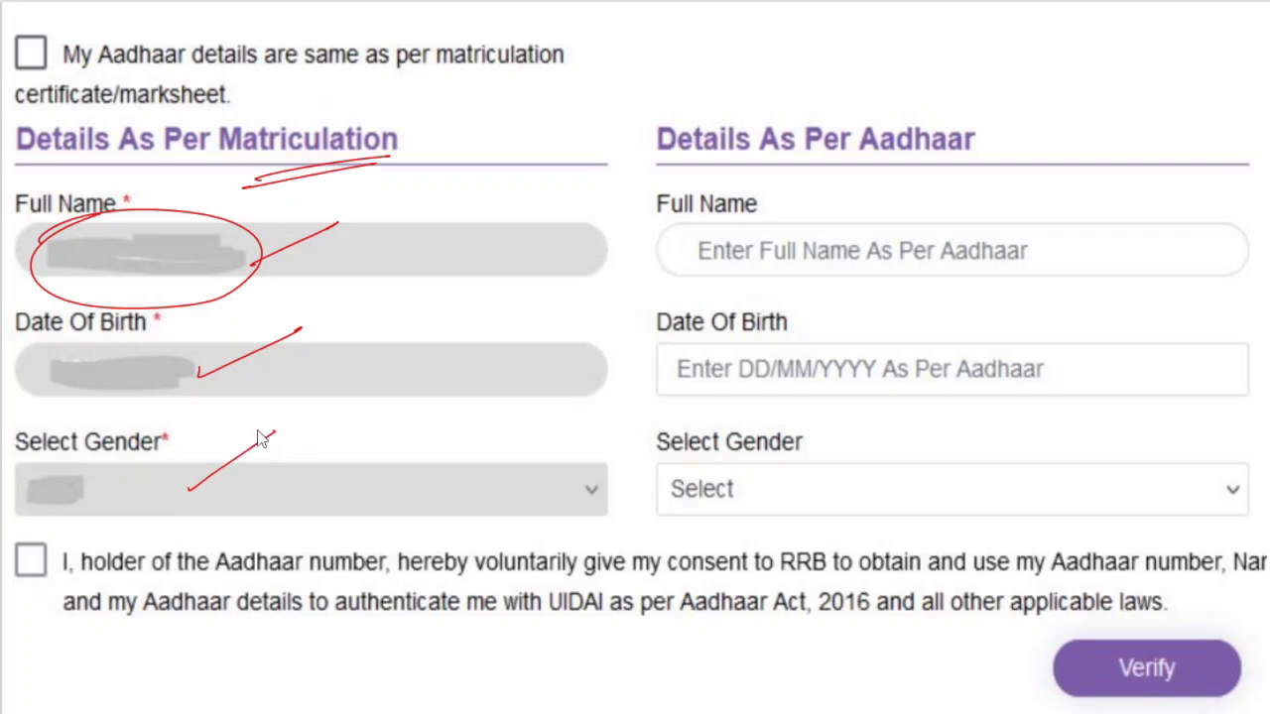
pyautogui.moveTo(380, 224)
pyautogui.mouseDown()
pyautogui.moveTo(410, 246)
pyautogui.moveTo(385, 479)
pyautogui.mouseUp()
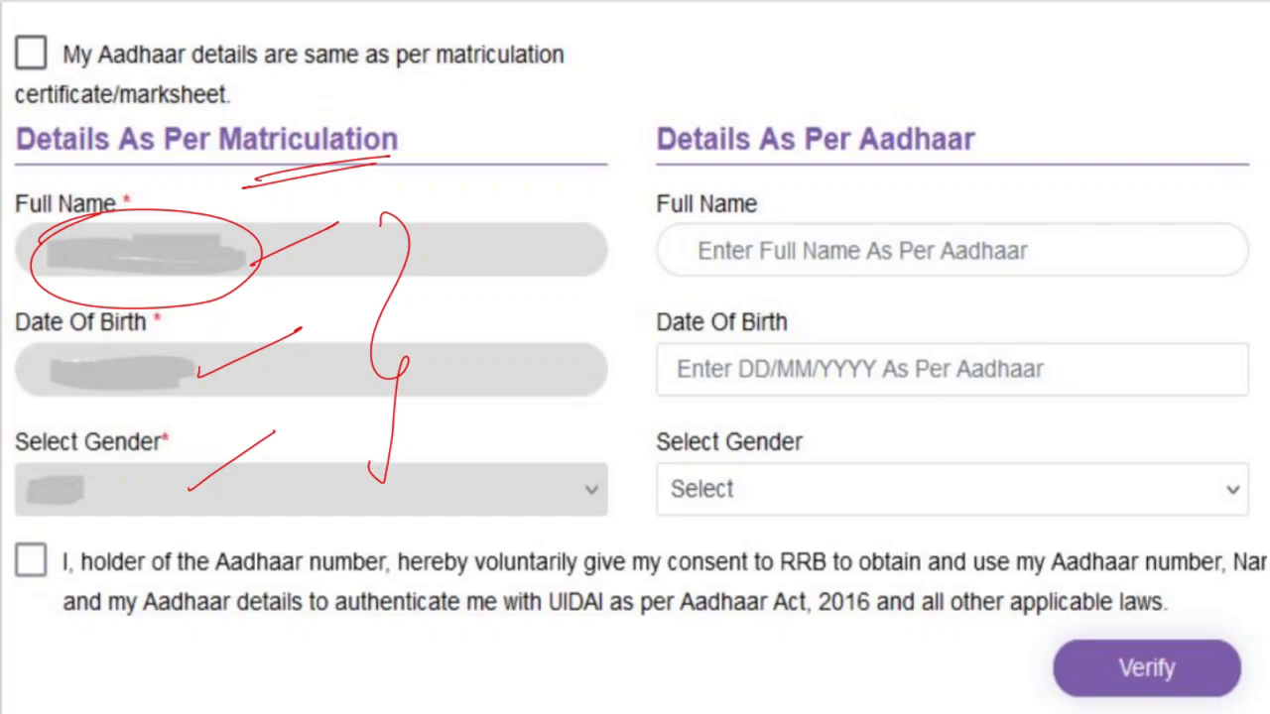
pyautogui.moveTo(22, 46); pyautogui.dragTo(64, 30)
pyautogui.moveTo(494, 260)
pyautogui.mouseDown()
pyautogui.moveTo(750, 260)
pyautogui.moveTo(762, 275)
pyautogui.mouseUp()
pyautogui.moveTo(553, 377); pyautogui.dragTo(718, 400)
pyautogui.moveTo(541, 481)
pyautogui.mouseDown()
pyautogui.moveTo(627, 482)
pyautogui.moveTo(680, 516)
pyautogui.mouseUp()
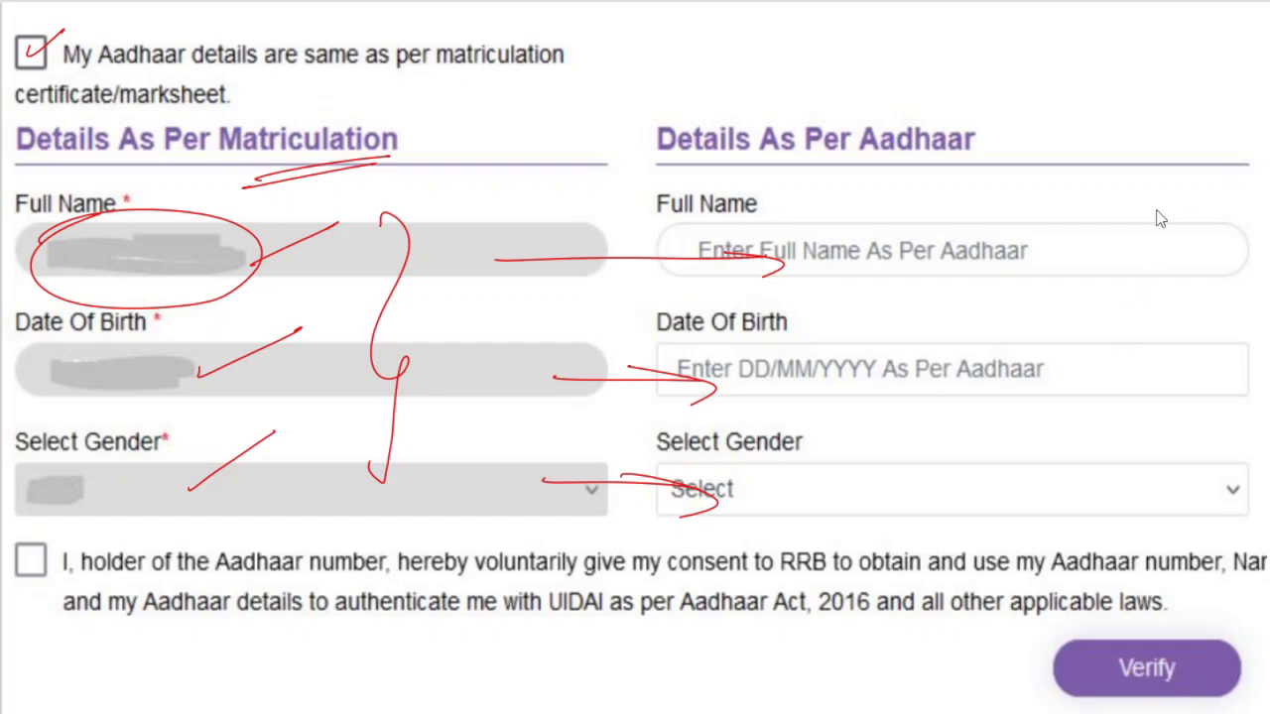
pyautogui.moveTo(1071, 222)
pyautogui.mouseDown()
pyautogui.moveTo(1103, 220)
pyautogui.moveTo(1119, 392)
pyautogui.moveTo(1081, 517)
pyautogui.mouseUp()
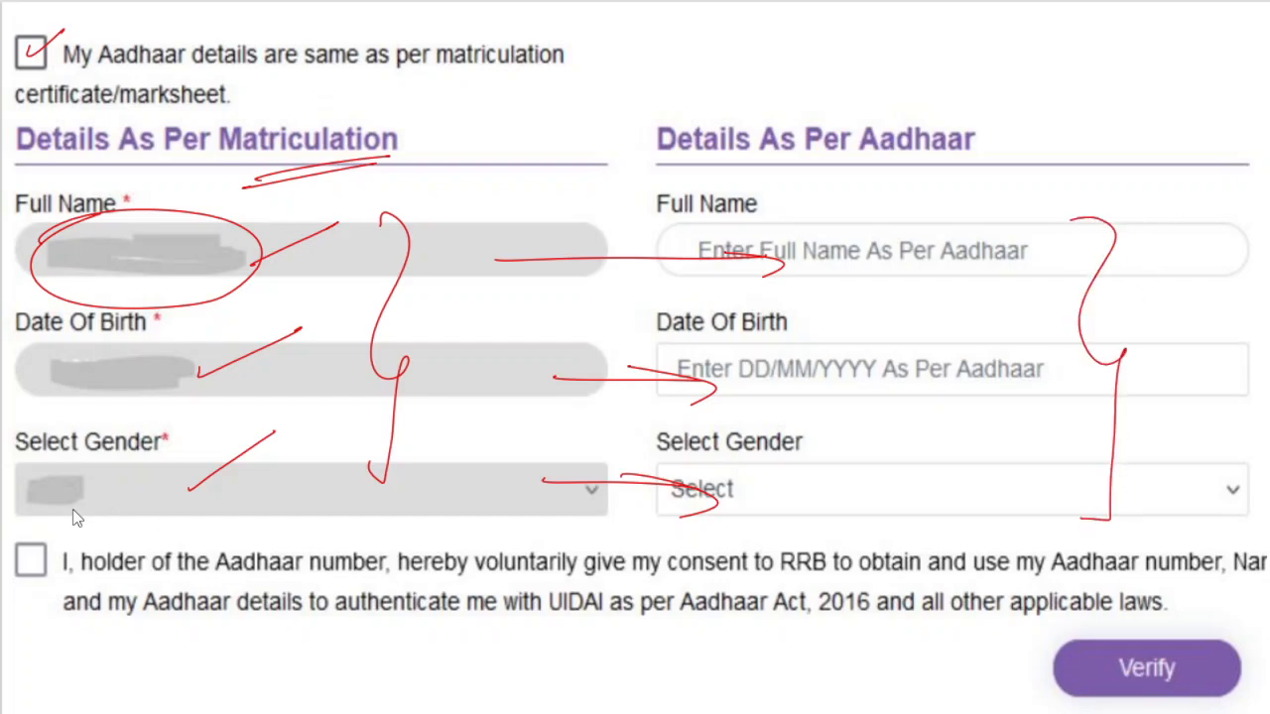
pyautogui.moveTo(24, 557); pyautogui.dragTo(84, 527)
pyautogui.moveTo(1018, 668); pyautogui.dragTo(1099, 621)
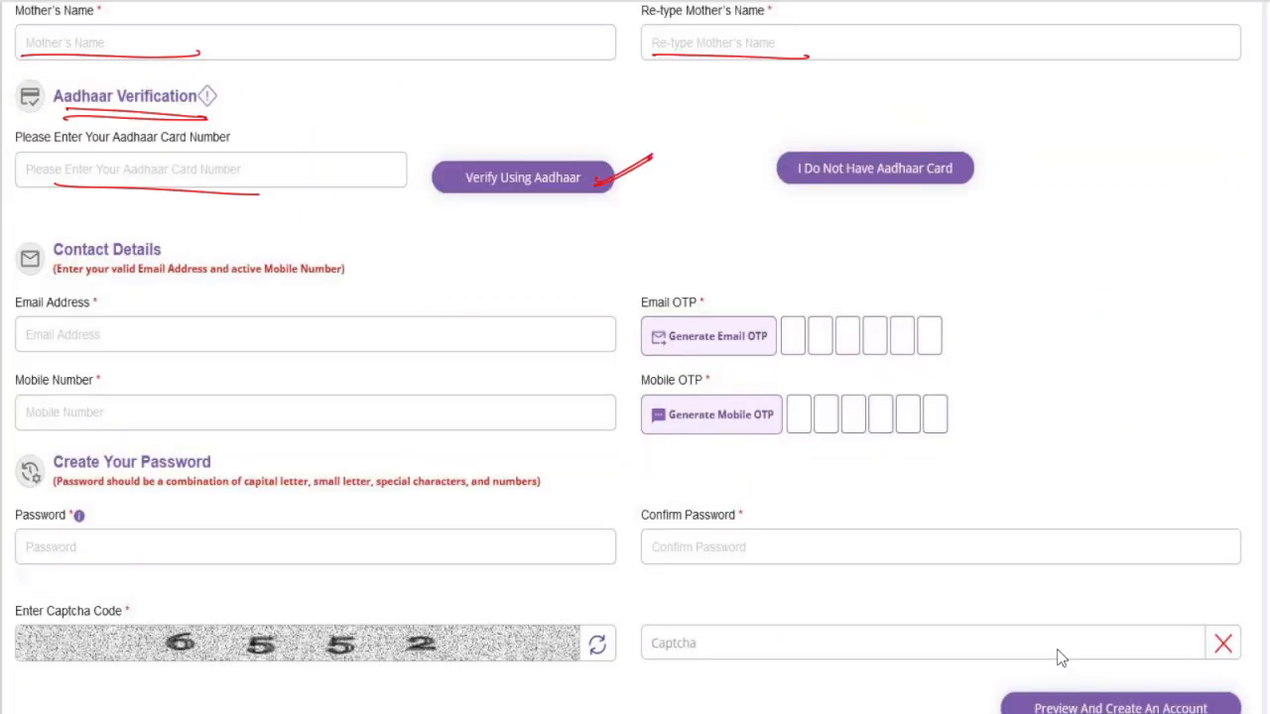
pyautogui.moveTo(26, 349); pyautogui.dragTo(347, 352)
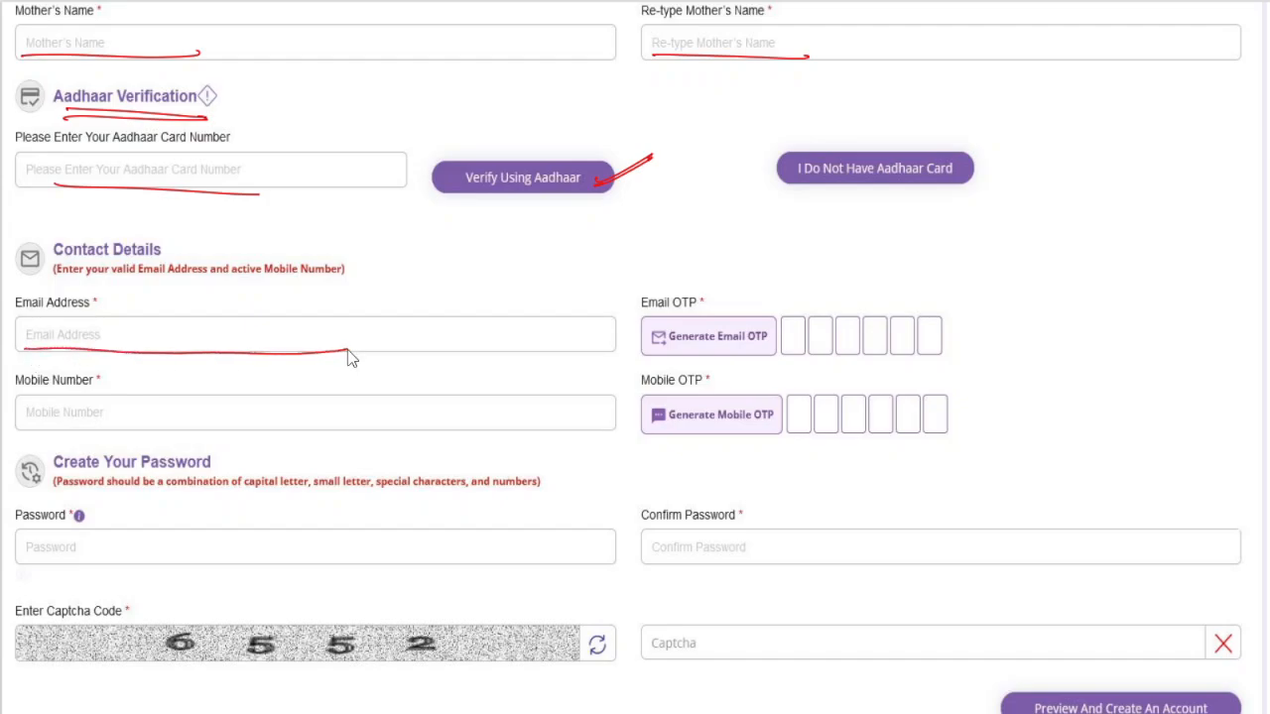
pyautogui.moveTo(784, 280); pyautogui.dragTo(712, 336)
pyautogui.moveTo(773, 353); pyautogui.dragTo(943, 364)
pyautogui.moveTo(30, 417); pyautogui.dragTo(191, 415)
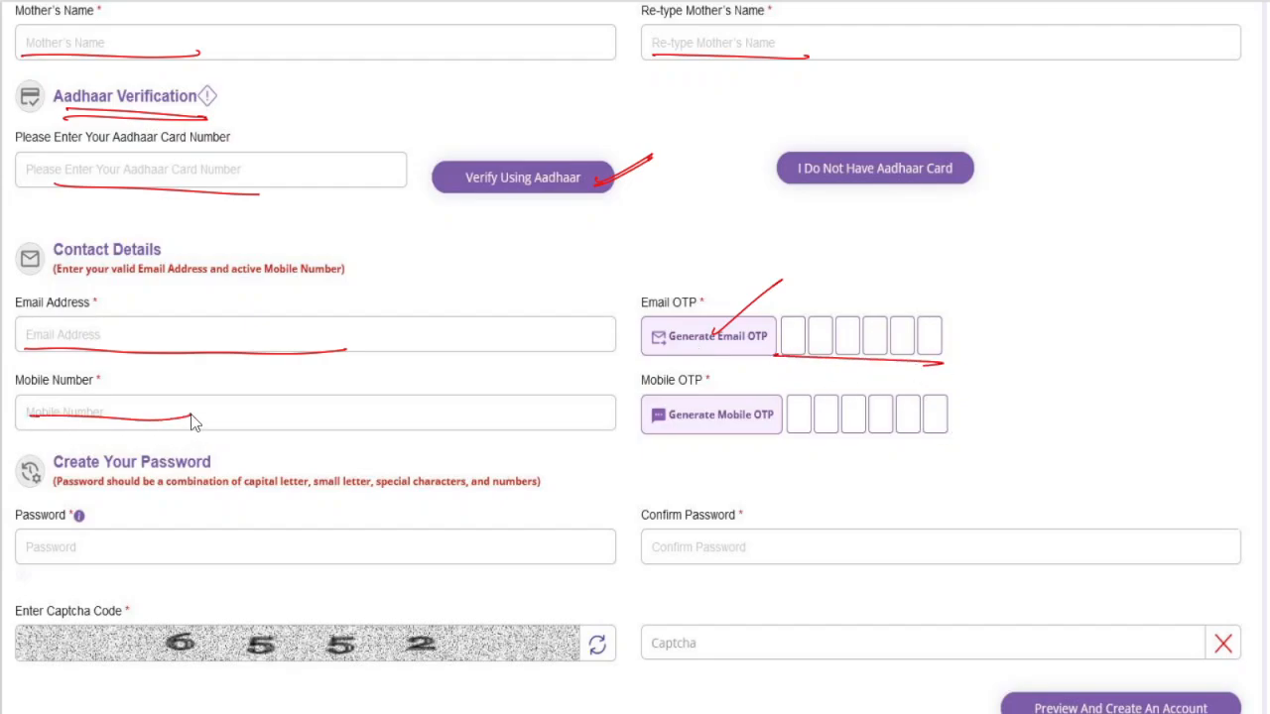
pyautogui.moveTo(740, 376); pyautogui.dragTo(711, 409)
pyautogui.moveTo(792, 437); pyautogui.dragTo(956, 445)
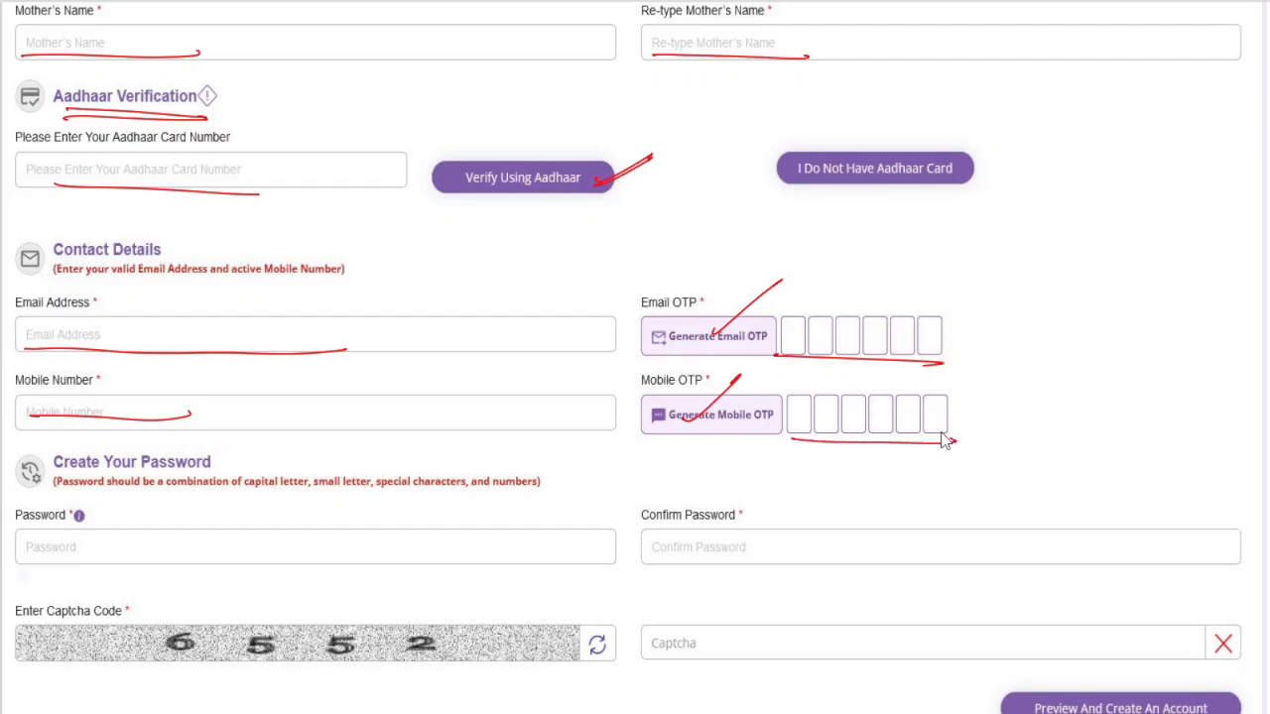
pyautogui.moveTo(50, 557); pyautogui.dragTo(215, 556)
pyautogui.moveTo(955, 220)
pyautogui.mouseDown()
pyautogui.moveTo(958, 288)
pyautogui.moveTo(960, 260)
pyautogui.moveTo(996, 288)
pyautogui.moveTo(1036, 286)
pyautogui.mouseUp()
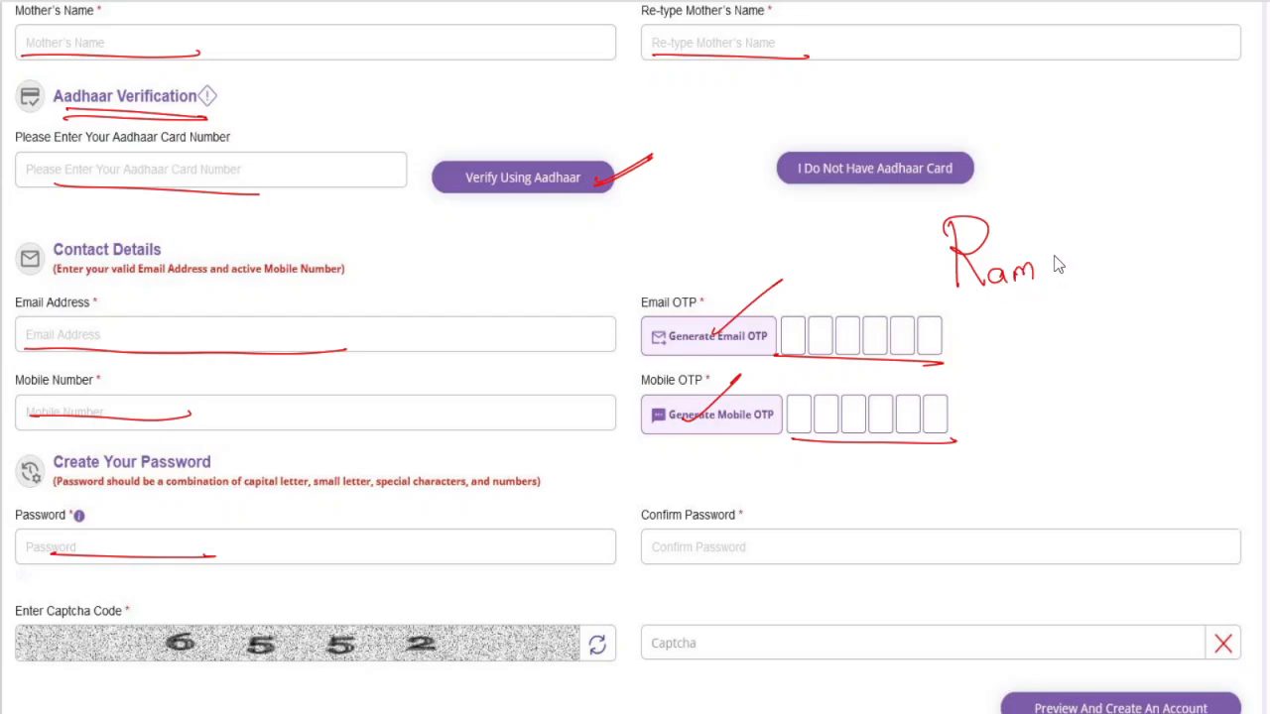
pyautogui.moveTo(1060, 241); pyautogui.dragTo(1056, 289)
pyautogui.moveTo(1084, 242)
pyautogui.mouseDown()
pyautogui.moveTo(1072, 282)
pyautogui.moveTo(1089, 252)
pyautogui.moveTo(1137, 280)
pyautogui.mouseUp()
pyautogui.moveTo(911, 236)
pyautogui.mouseDown()
pyautogui.moveTo(1057, 351)
pyautogui.moveTo(1061, 196)
pyautogui.mouseUp()
pyautogui.moveTo(1159, 289); pyautogui.dragTo(1230, 262)
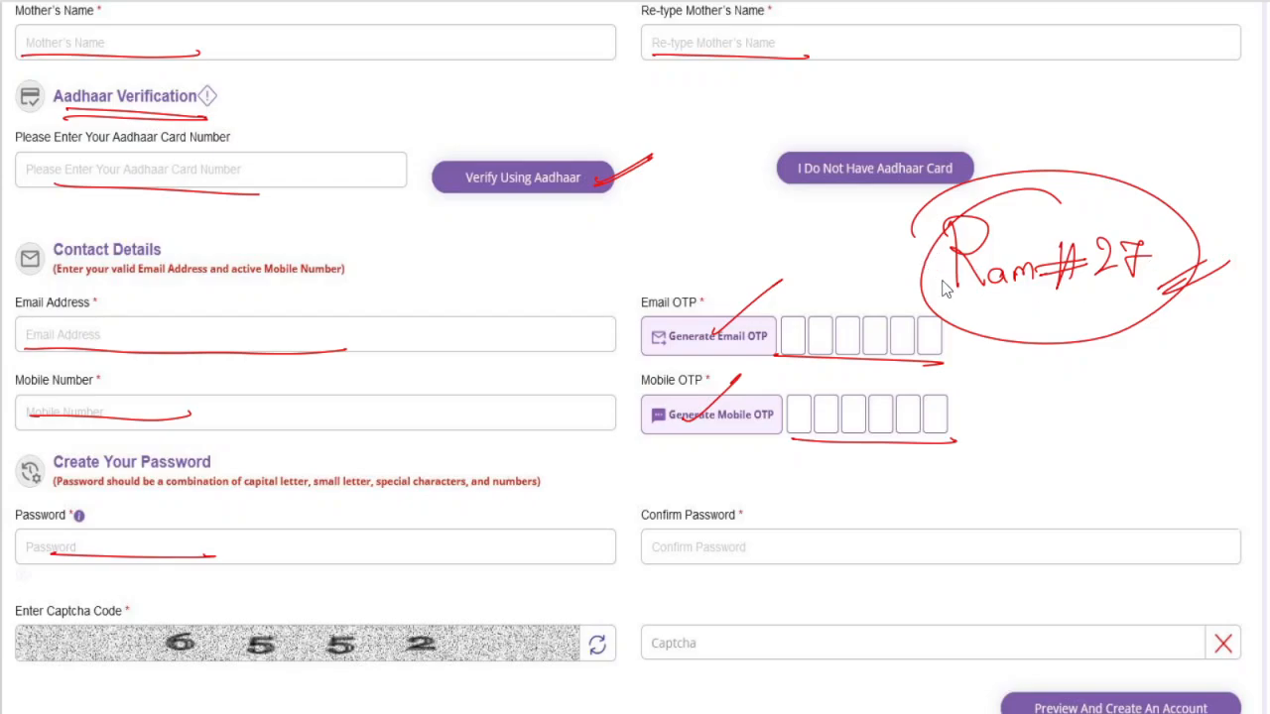
pyautogui.moveTo(948, 293); pyautogui.dragTo(1054, 294)
pyautogui.moveTo(1093, 248)
pyautogui.mouseDown()
pyautogui.moveTo(1095, 296)
pyautogui.moveTo(1090, 226)
pyautogui.mouseUp()
pyautogui.moveTo(1106, 289)
pyautogui.mouseDown()
pyautogui.moveTo(1159, 277)
pyautogui.moveTo(1138, 286)
pyautogui.mouseUp()
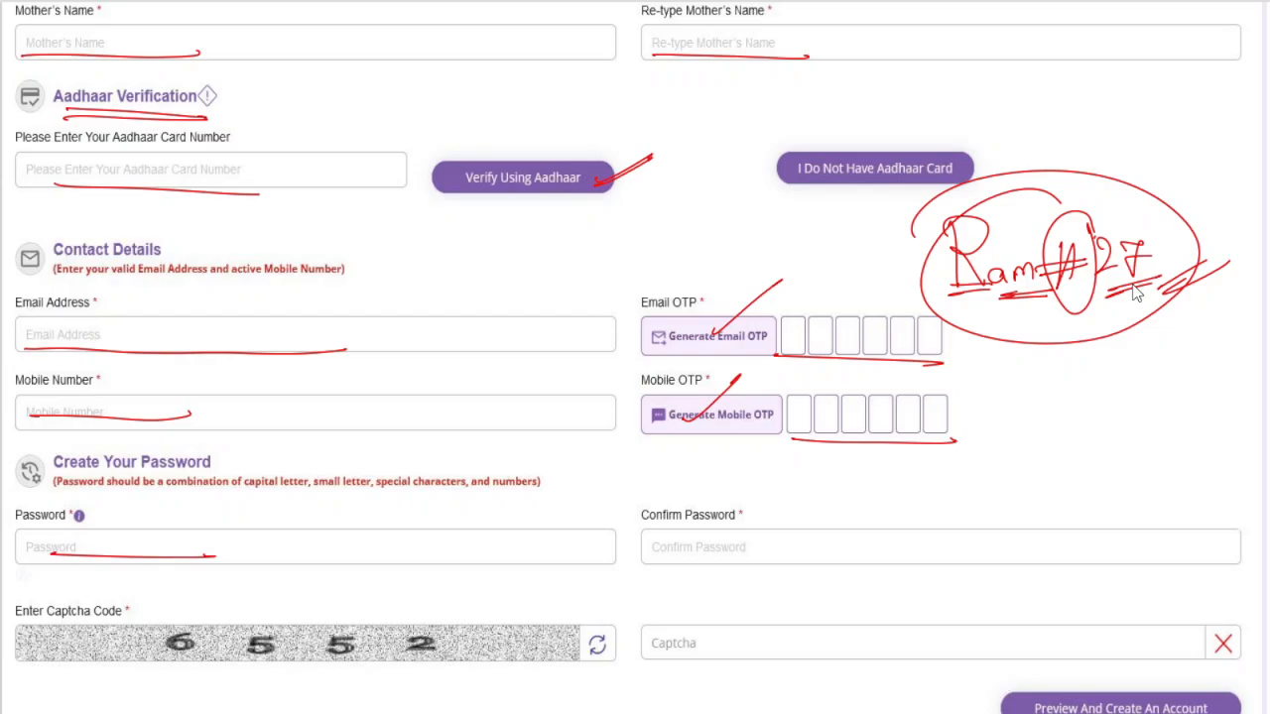
pyautogui.moveTo(646, 557); pyautogui.dragTo(838, 571)
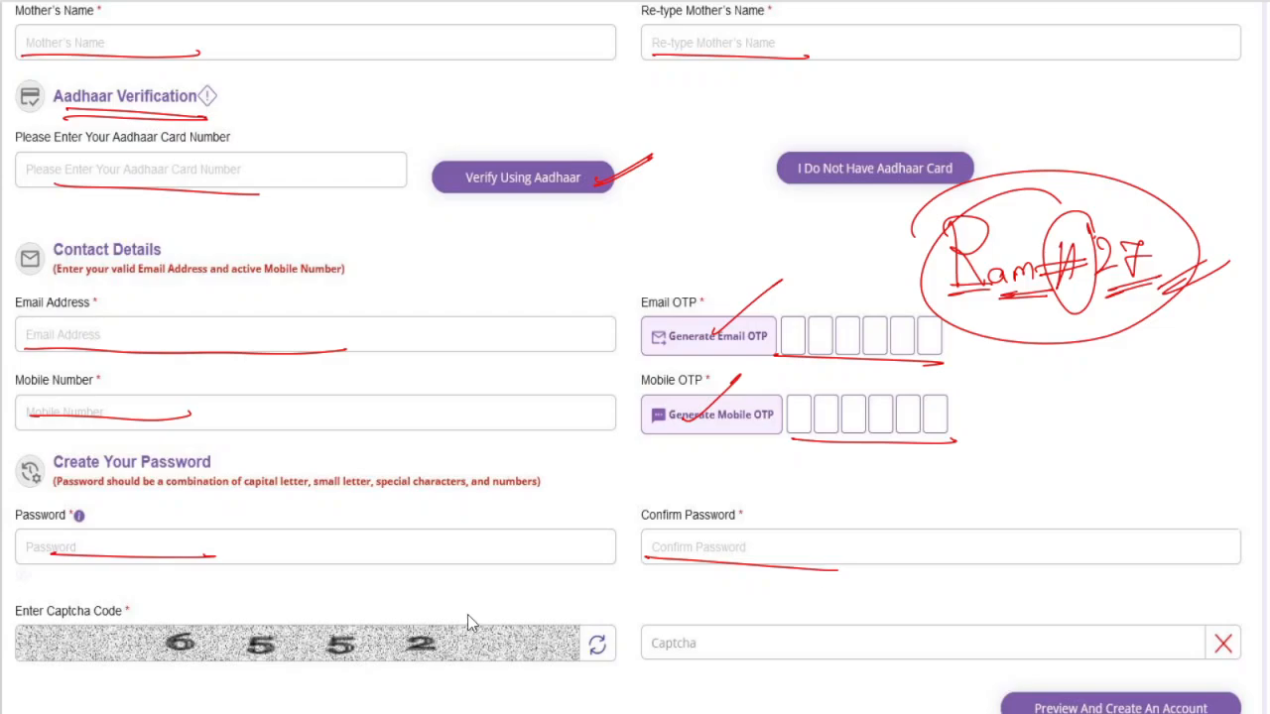
pyautogui.moveTo(452, 615)
pyautogui.mouseDown()
pyautogui.moveTo(646, 591)
pyautogui.moveTo(730, 640)
pyautogui.moveTo(742, 613)
pyautogui.mouseUp()
pyautogui.moveTo(1081, 701); pyautogui.dragTo(1131, 665)
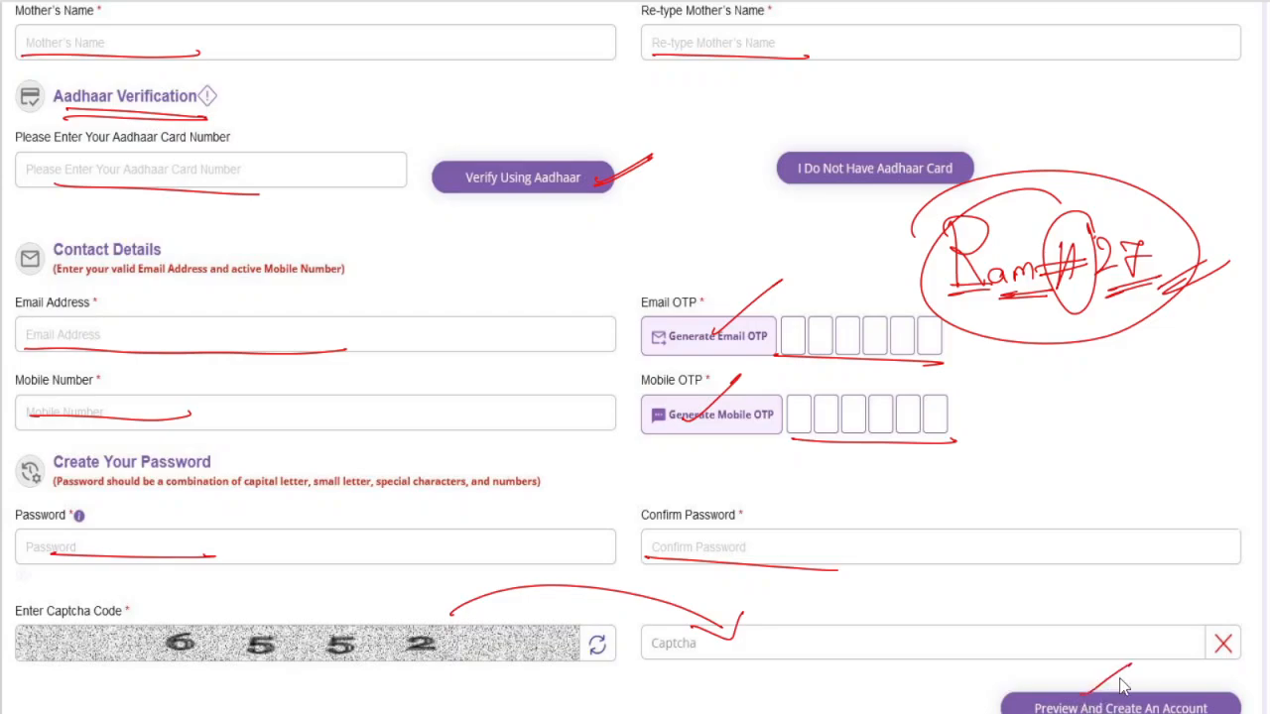
pyautogui.click(1121, 687)
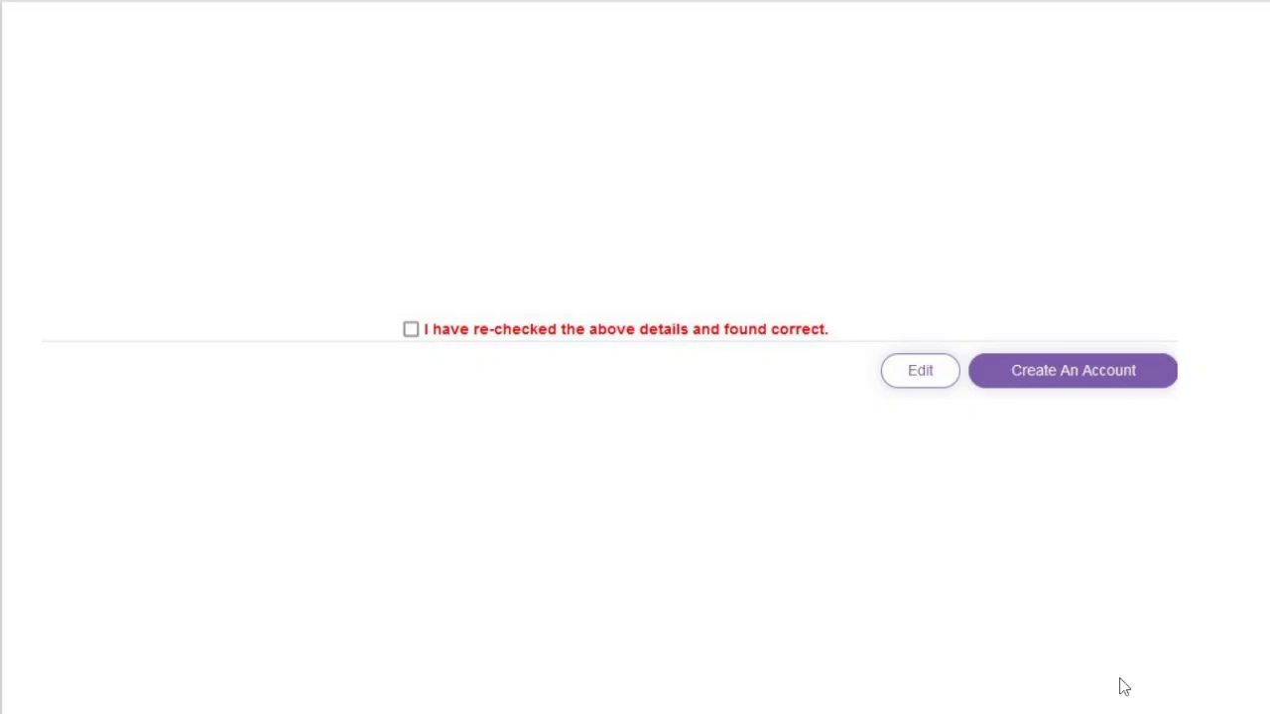
pyautogui.moveTo(402, 331); pyautogui.dragTo(449, 314)
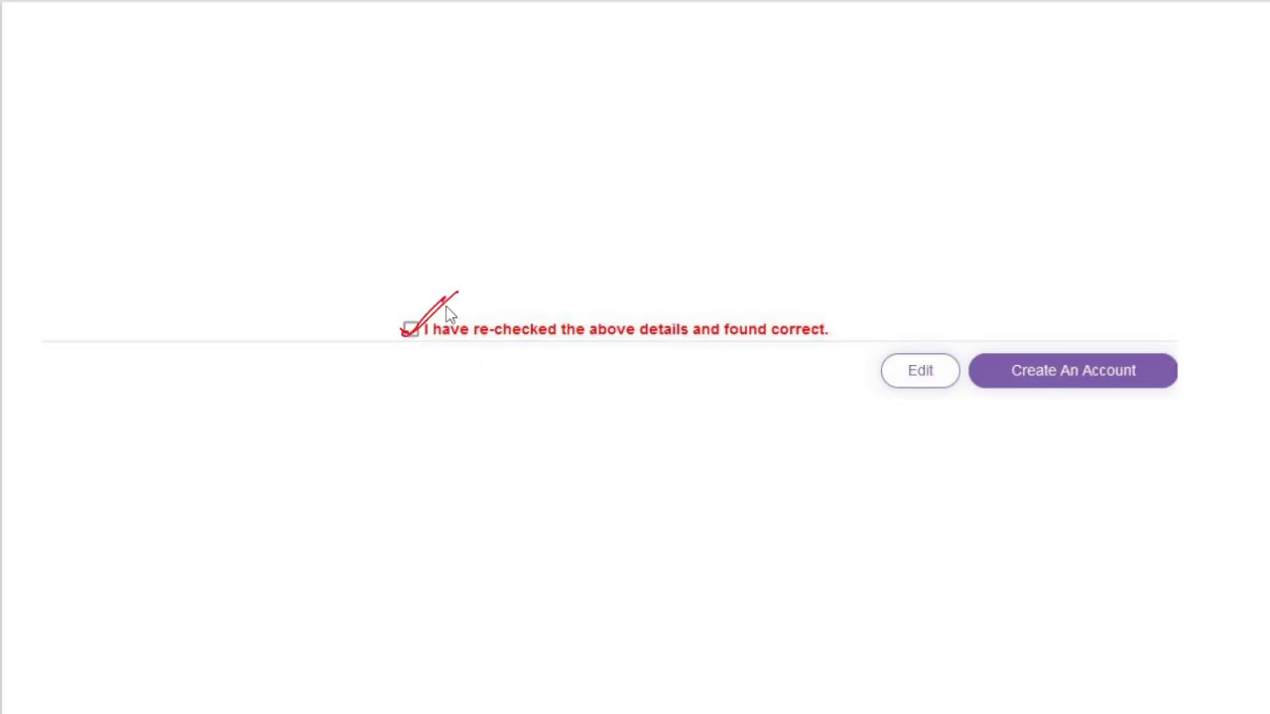
pyautogui.click(1109, 370)
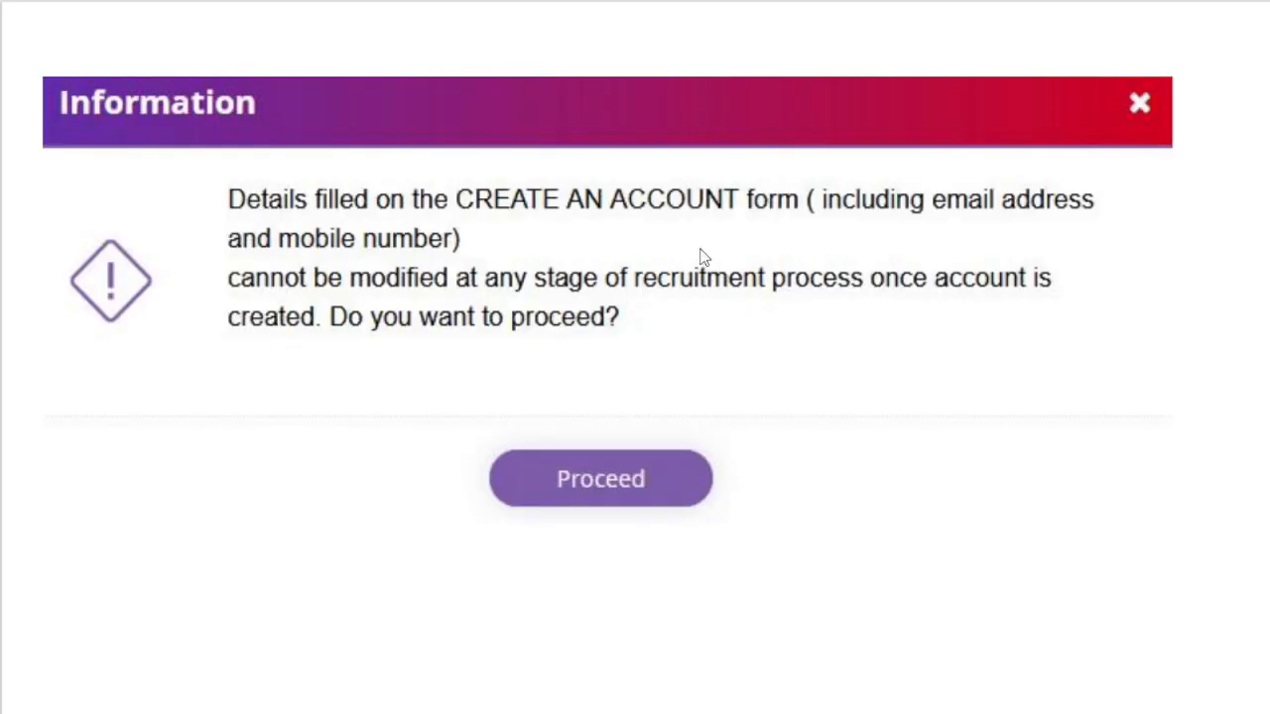
pyautogui.moveTo(669, 232); pyautogui.dragTo(964, 226)
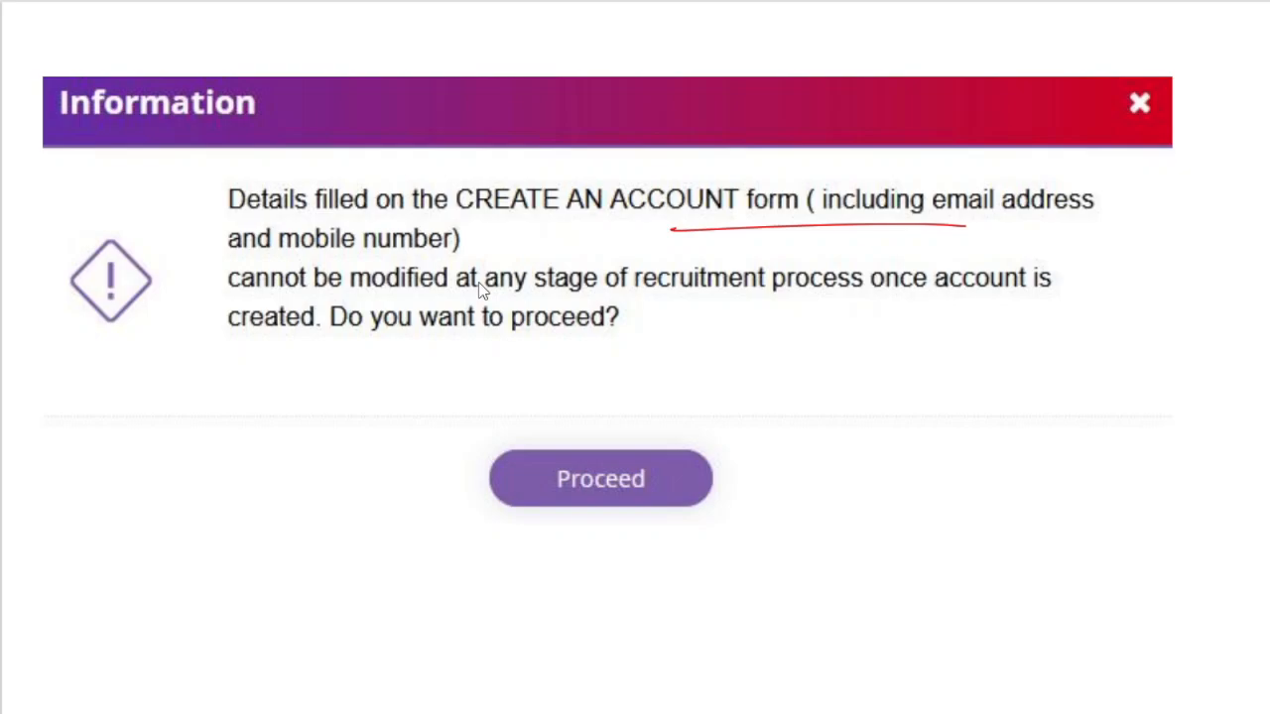
pyautogui.moveTo(713, 456); pyautogui.dragTo(794, 416)
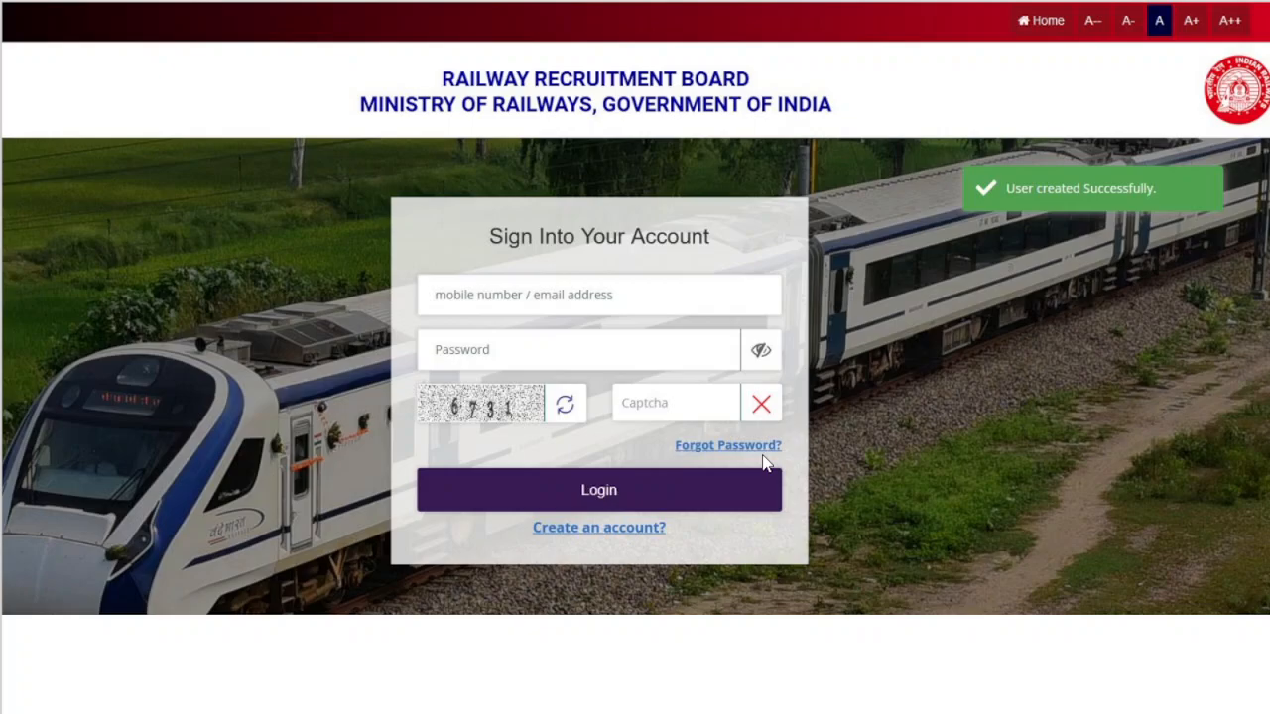
pyautogui.moveTo(1012, 159)
pyautogui.mouseDown()
pyautogui.moveTo(1151, 119)
pyautogui.moveTo(1037, 134)
pyautogui.mouseUp()
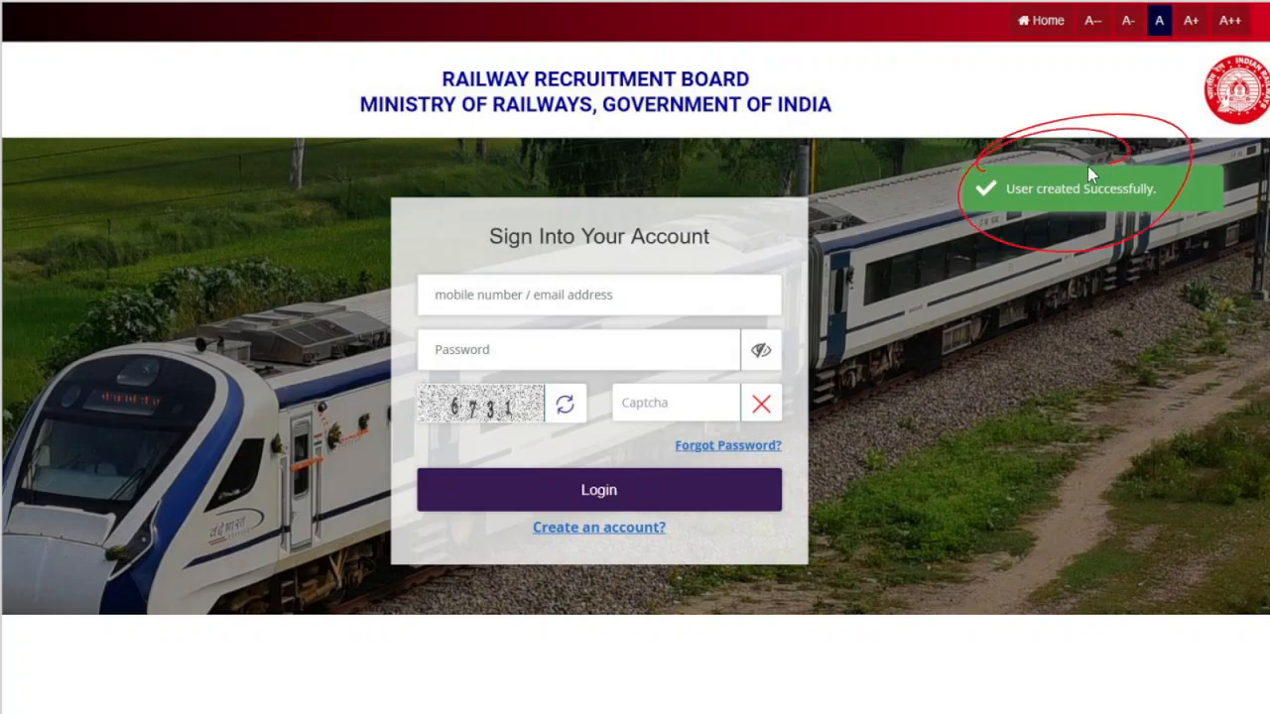
pyautogui.moveTo(150, 99)
pyautogui.mouseDown()
pyautogui.moveTo(203, 89)
pyautogui.moveTo(217, 50)
pyautogui.moveTo(250, 87)
pyautogui.moveTo(272, 70)
pyautogui.moveTo(283, 79)
pyautogui.mouseUp()
pyautogui.moveTo(224, 144); pyautogui.dragTo(231, 147)
pyautogui.moveTo(229, 16); pyautogui.dragTo(216, 54)
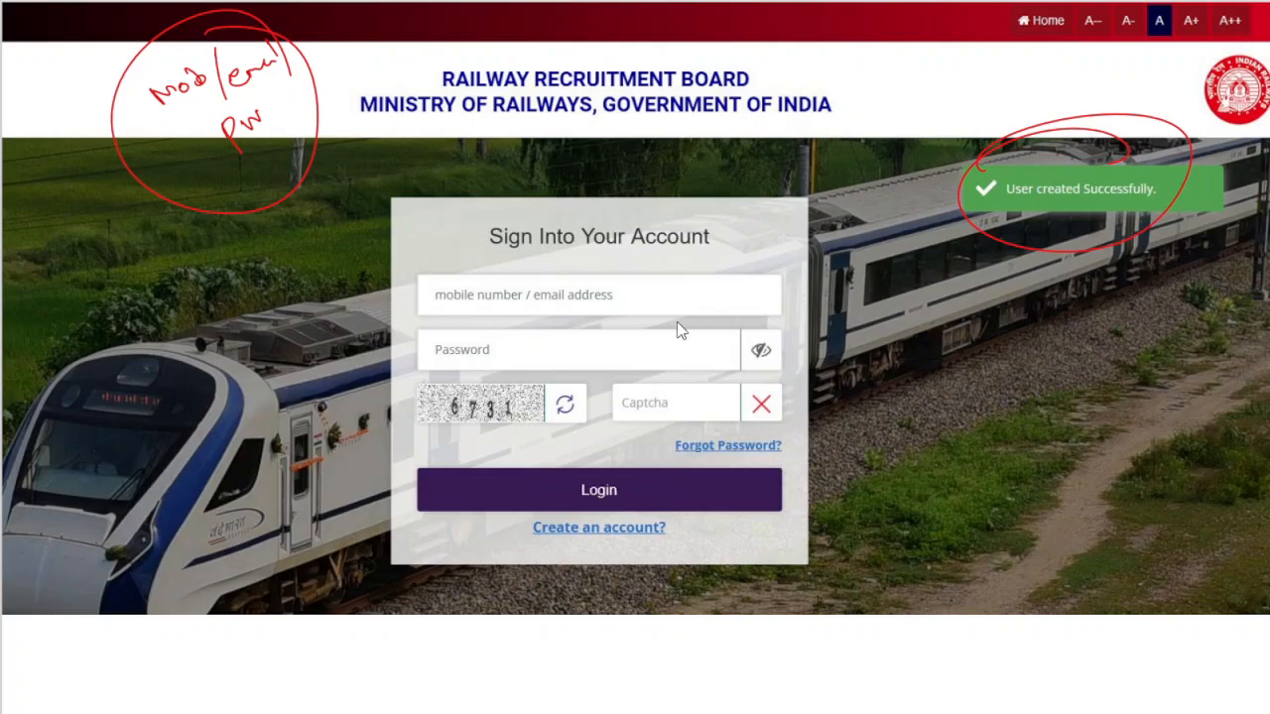
pyautogui.moveTo(444, 314); pyautogui.dragTo(566, 310)
pyautogui.moveTo(417, 335); pyautogui.dragTo(484, 323)
pyautogui.moveTo(529, 430); pyautogui.dragTo(628, 456)
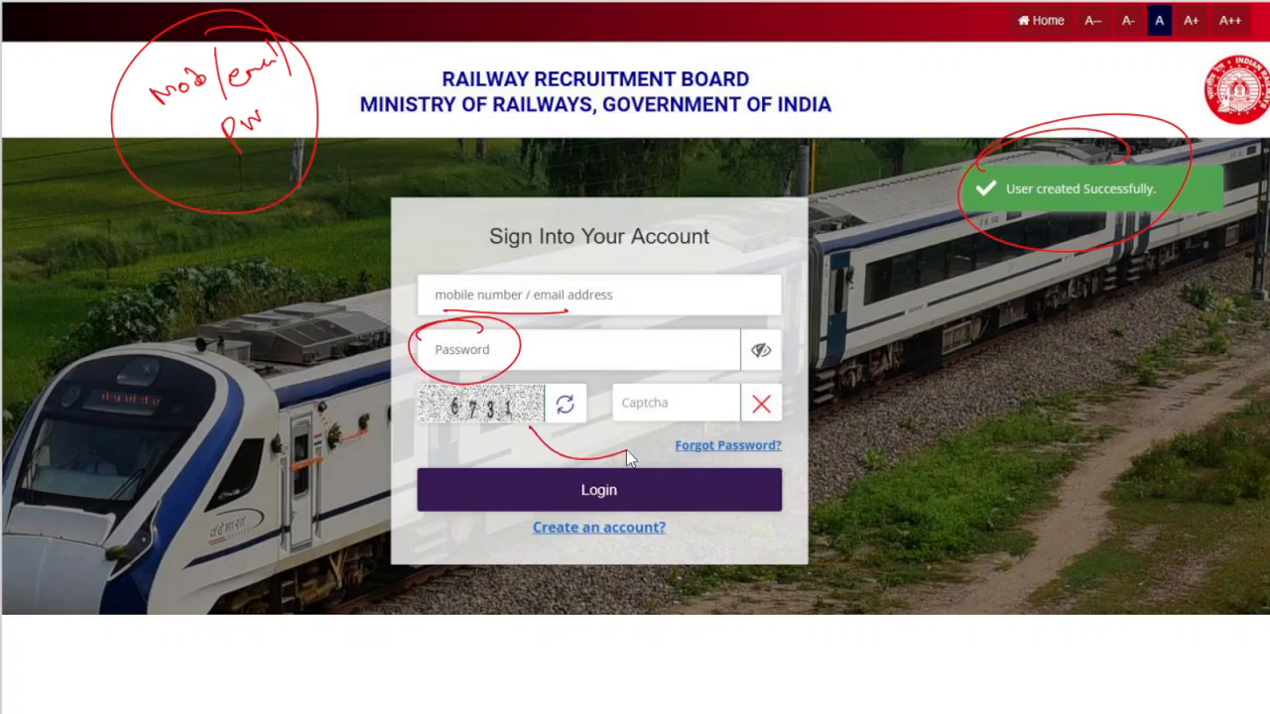
pyautogui.moveTo(650, 511); pyautogui.dragTo(692, 486)
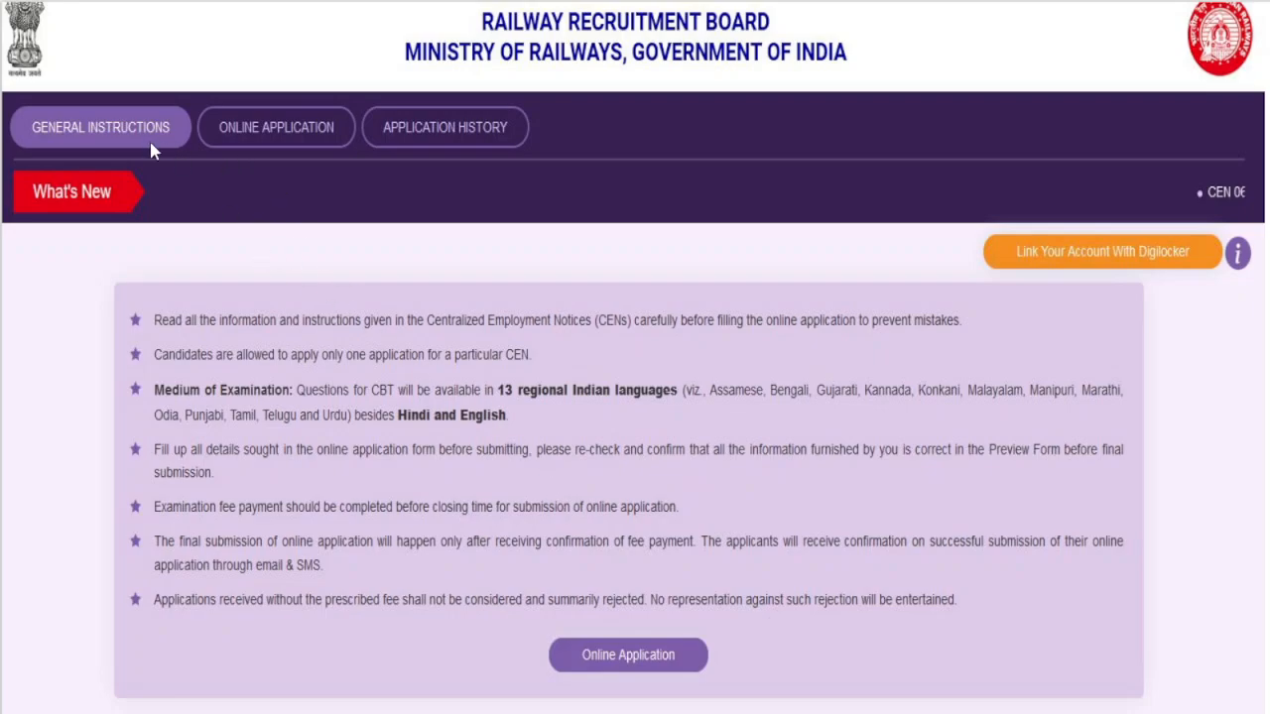
pyautogui.moveTo(1116, 339)
pyautogui.mouseDown()
pyautogui.moveTo(1150, 522)
pyautogui.moveTo(1111, 603)
pyautogui.mouseUp()
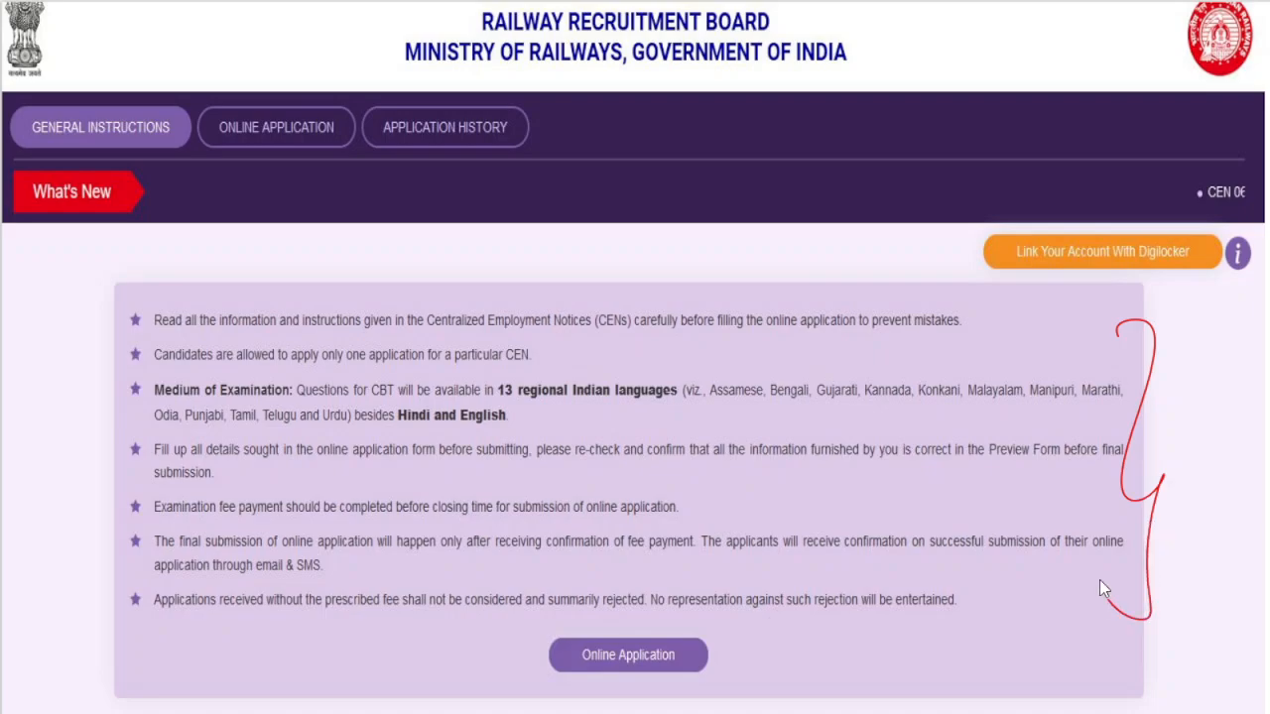
pyautogui.moveTo(670, 678); pyautogui.dragTo(727, 631)
pyautogui.moveTo(332, 95); pyautogui.dragTo(347, 164)
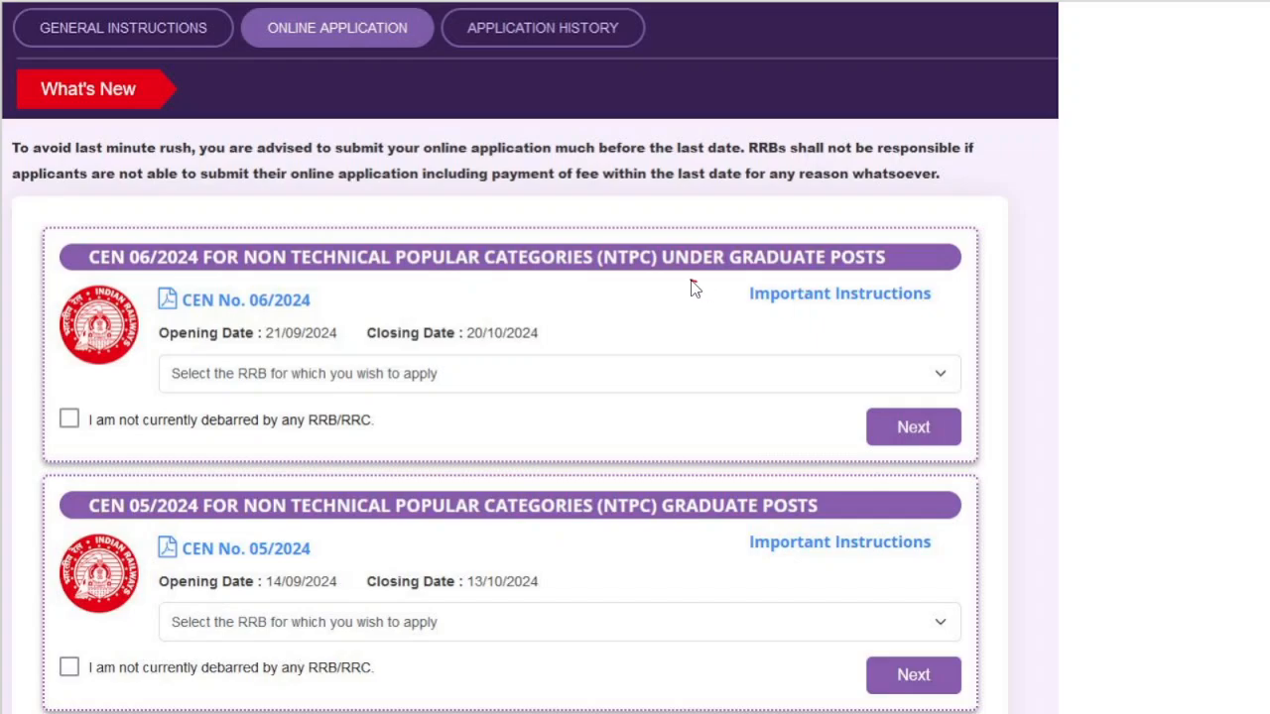
pyautogui.moveTo(692, 282); pyautogui.dragTo(869, 266)
pyautogui.moveTo(989, 279); pyautogui.dragTo(1036, 264)
pyautogui.moveTo(1054, 256)
pyautogui.mouseDown()
pyautogui.moveTo(1059, 272)
pyautogui.moveTo(1149, 252)
pyautogui.moveTo(1165, 265)
pyautogui.mouseUp()
pyautogui.moveTo(646, 525); pyautogui.dragTo(795, 512)
pyautogui.moveTo(960, 517)
pyautogui.mouseDown()
pyautogui.moveTo(1015, 526)
pyautogui.moveTo(1126, 504)
pyautogui.mouseUp()
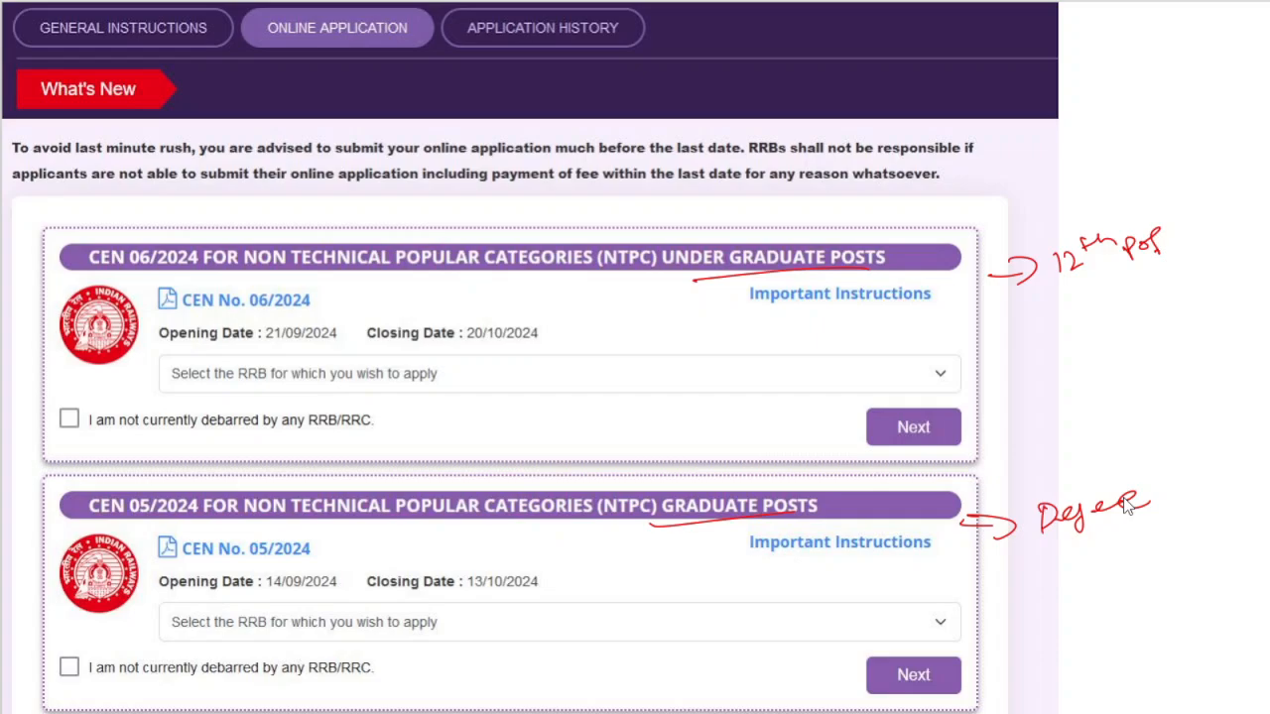
pyautogui.moveTo(190, 351); pyautogui.dragTo(286, 377)
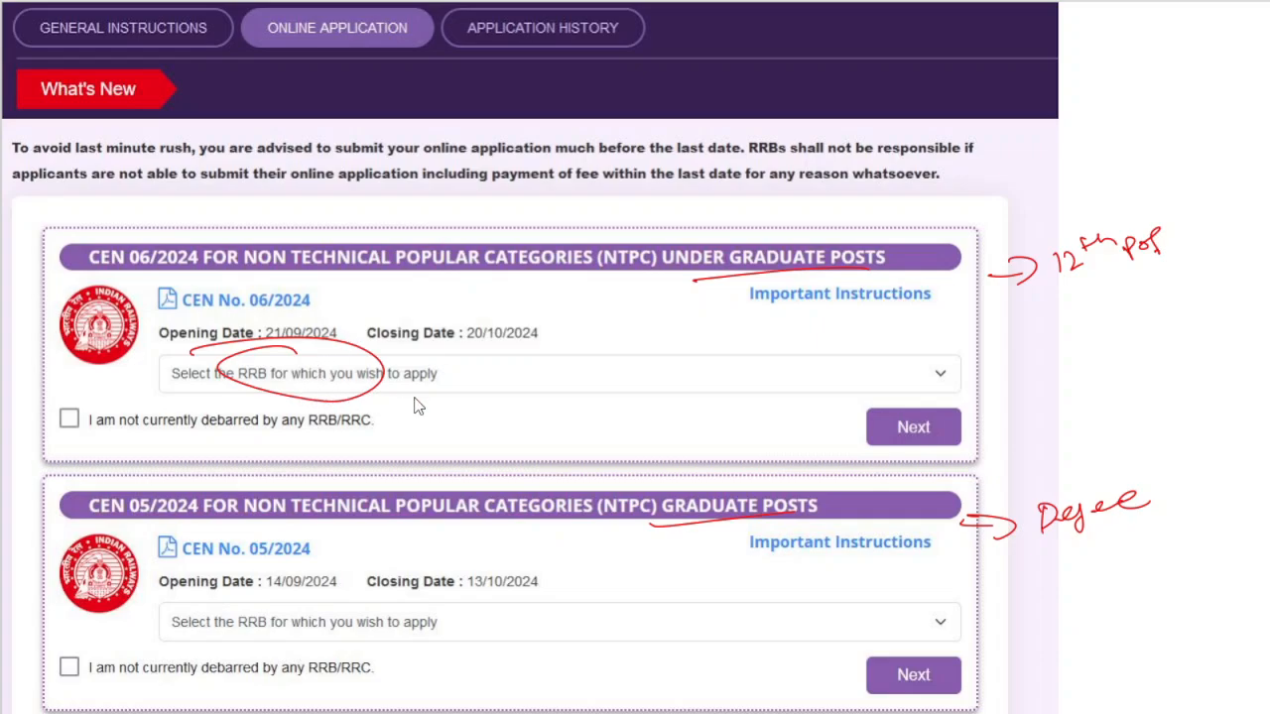
pyautogui.moveTo(484, 375)
pyautogui.mouseDown()
pyautogui.moveTo(494, 392)
pyautogui.moveTo(549, 387)
pyautogui.moveTo(682, 345)
pyautogui.mouseUp()
pyautogui.moveTo(640, 614); pyautogui.dragTo(679, 585)
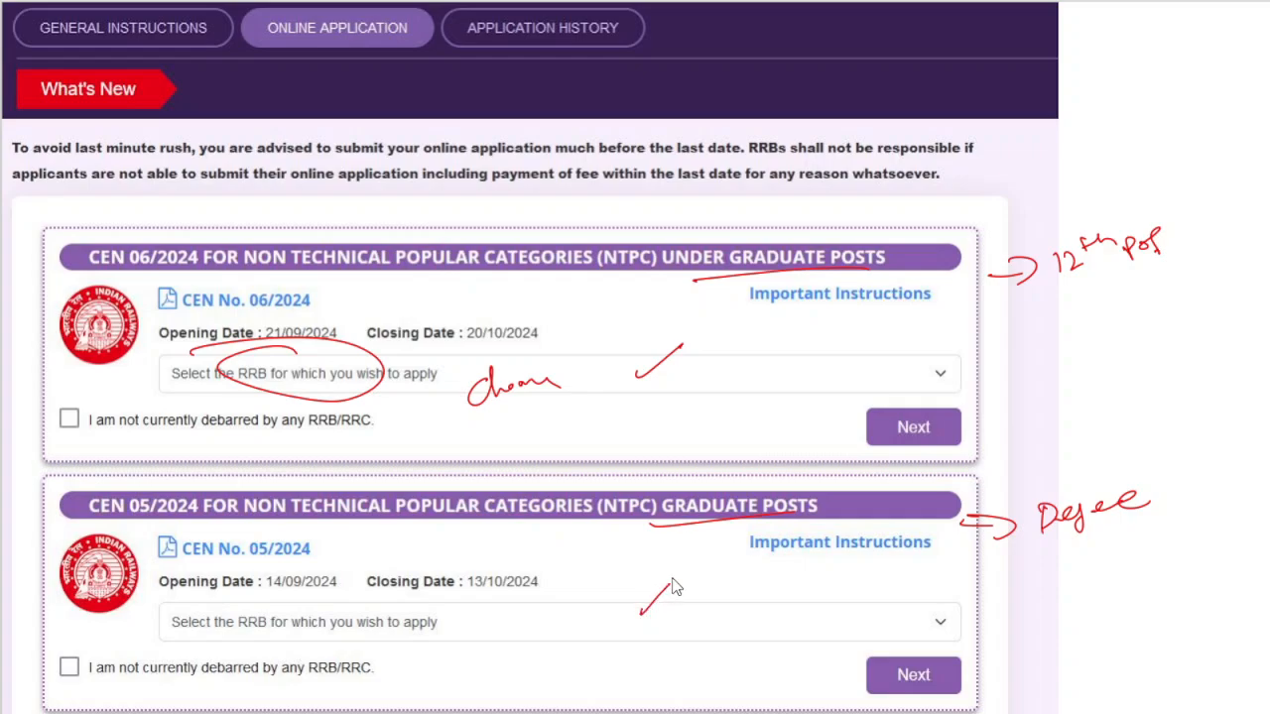
pyautogui.moveTo(55, 421); pyautogui.dragTo(107, 397)
pyautogui.moveTo(946, 425); pyautogui.dragTo(990, 415)
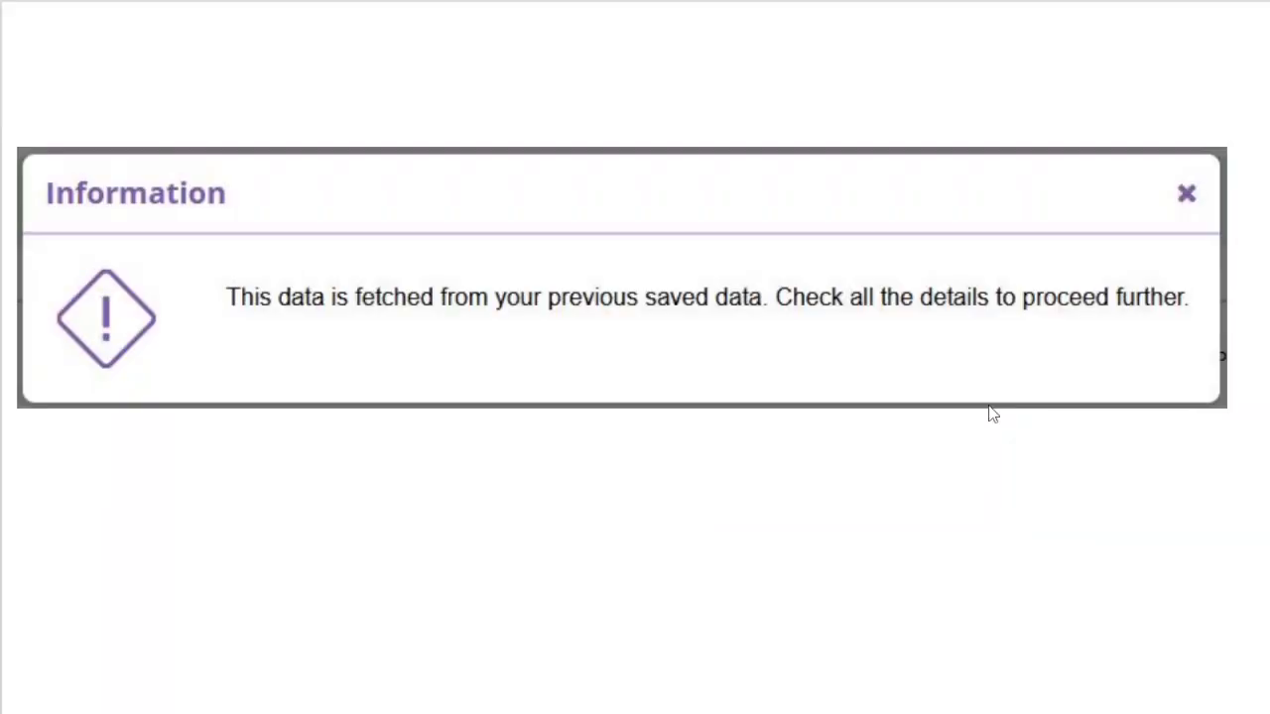
pyautogui.moveTo(472, 318); pyautogui.dragTo(679, 320)
pyautogui.moveTo(871, 325); pyautogui.dragTo(1034, 327)
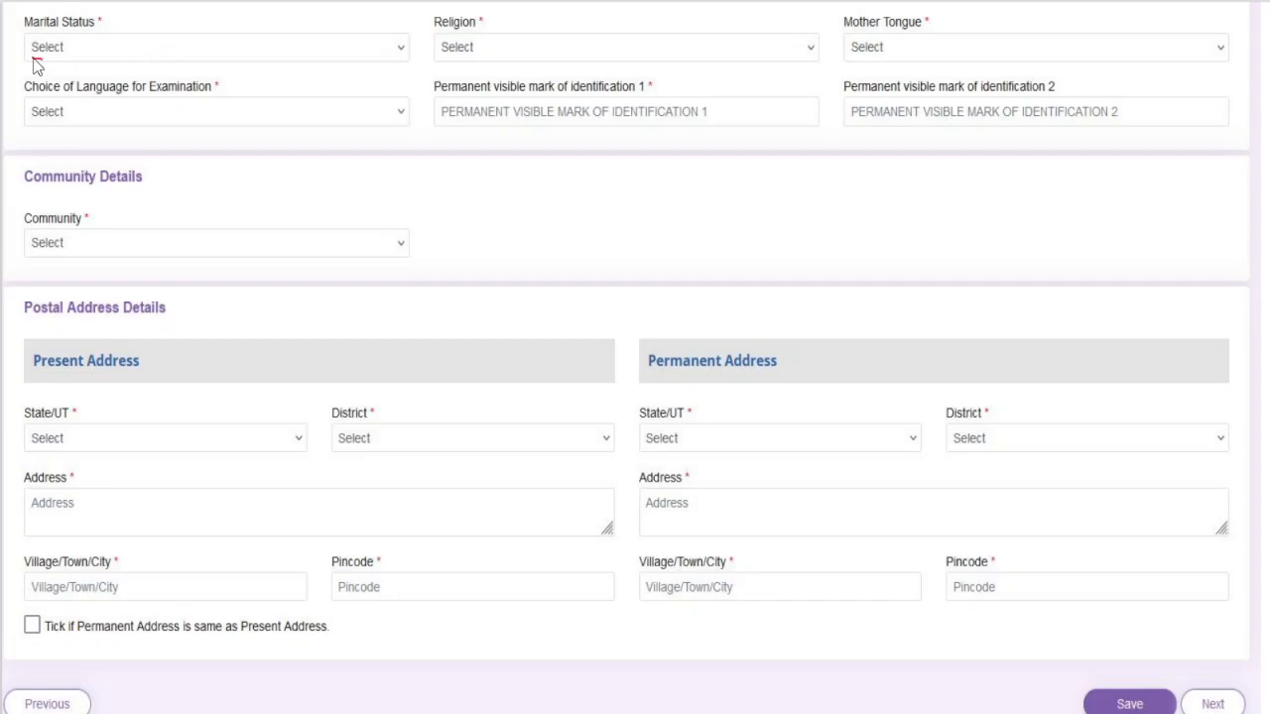
pyautogui.moveTo(24, 59); pyautogui.dragTo(145, 50)
pyautogui.moveTo(438, 65); pyautogui.dragTo(551, 47)
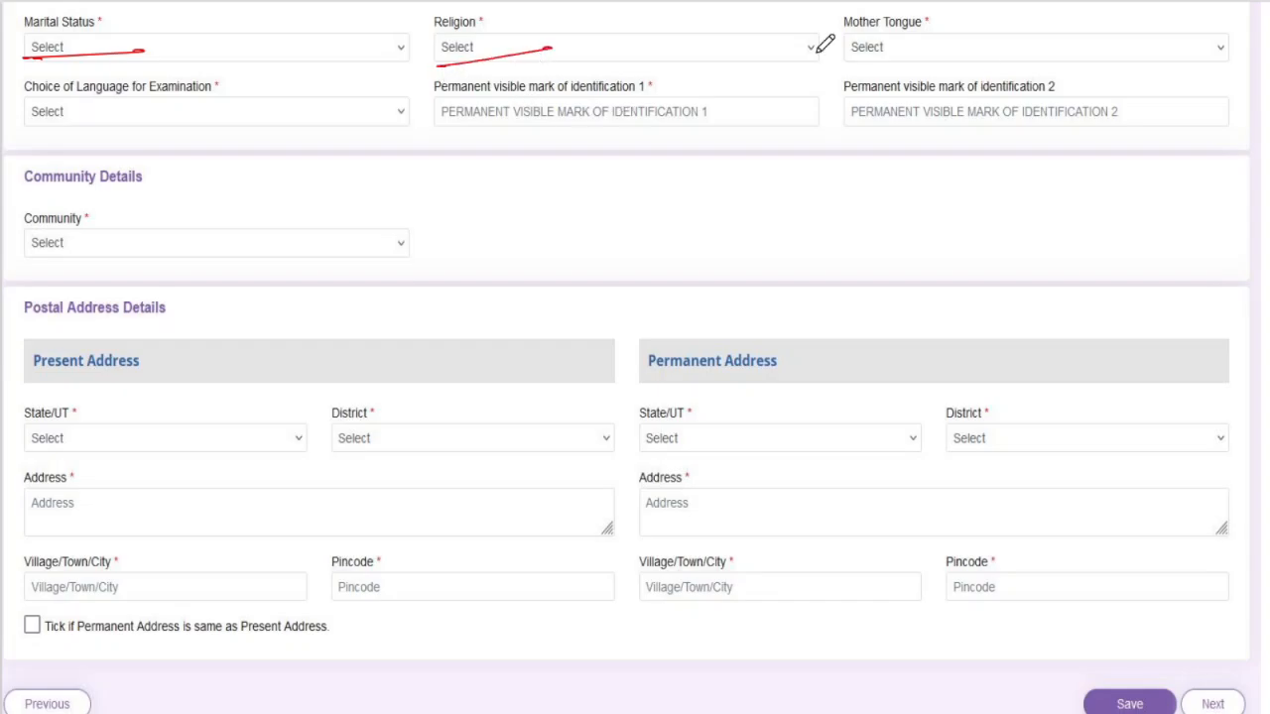
pyautogui.moveTo(837, 71); pyautogui.dragTo(958, 47)
pyautogui.moveTo(31, 133); pyautogui.dragTo(149, 114)
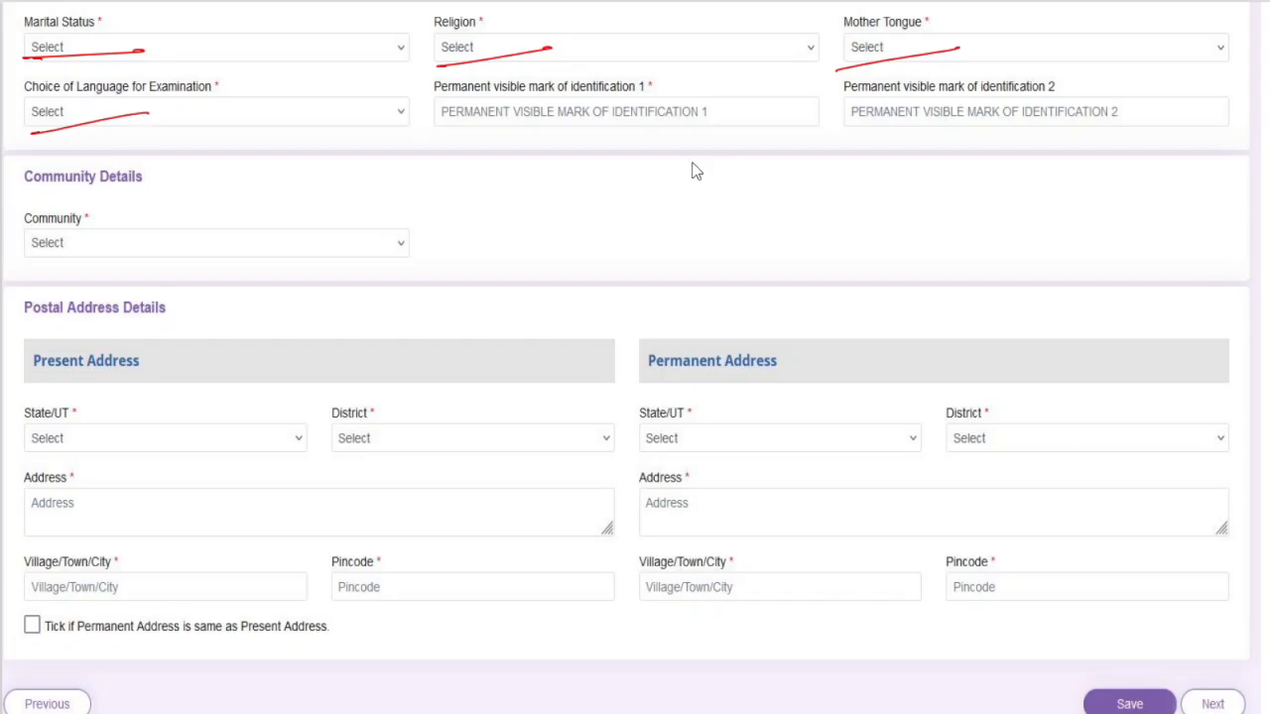
pyautogui.moveTo(506, 100); pyautogui.dragTo(651, 102)
pyautogui.moveTo(714, 116); pyautogui.dragTo(776, 91)
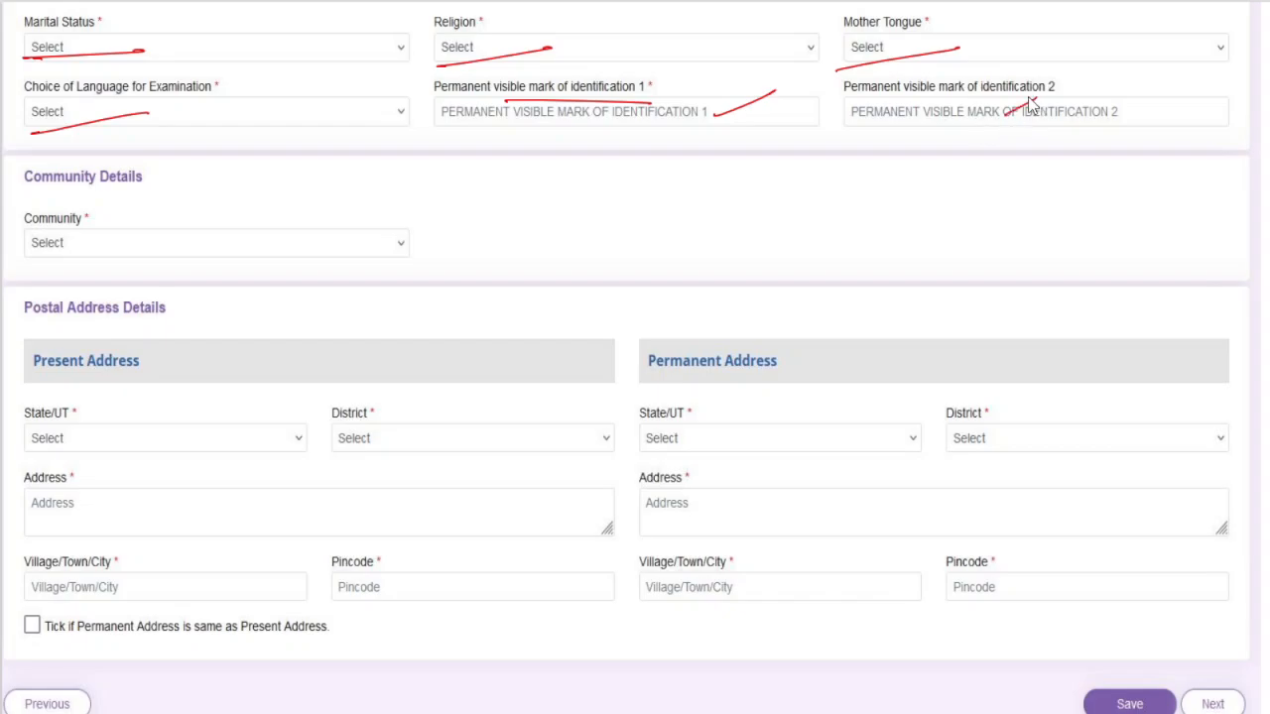
pyautogui.moveTo(32, 262); pyautogui.dragTo(154, 238)
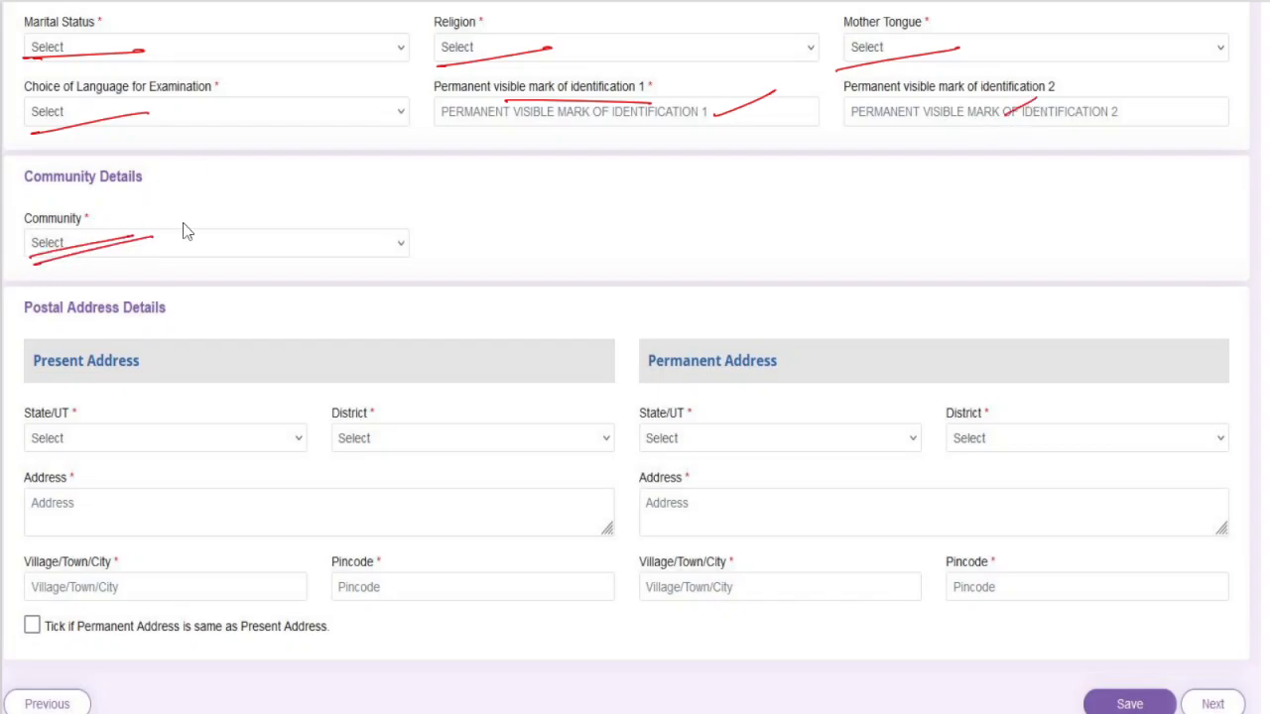
pyautogui.moveTo(260, 182); pyautogui.dragTo(264, 195)
pyautogui.moveTo(273, 196)
pyautogui.mouseDown()
pyautogui.moveTo(336, 182)
pyautogui.moveTo(381, 191)
pyautogui.mouseUp()
pyautogui.moveTo(422, 178)
pyautogui.mouseDown()
pyautogui.moveTo(422, 193)
pyautogui.moveTo(433, 177)
pyautogui.mouseUp()
pyautogui.moveTo(423, 185); pyautogui.dragTo(433, 192)
pyautogui.moveTo(436, 178); pyautogui.dragTo(459, 188)
pyautogui.moveTo(462, 177); pyautogui.dragTo(457, 195)
pyautogui.moveTo(543, 177)
pyautogui.mouseDown()
pyautogui.moveTo(534, 190)
pyautogui.moveTo(563, 190)
pyautogui.mouseUp()
pyautogui.moveTo(605, 173); pyautogui.dragTo(599, 189)
pyautogui.moveTo(628, 171)
pyautogui.mouseDown()
pyautogui.moveTo(628, 190)
pyautogui.moveTo(637, 168)
pyautogui.mouseUp()
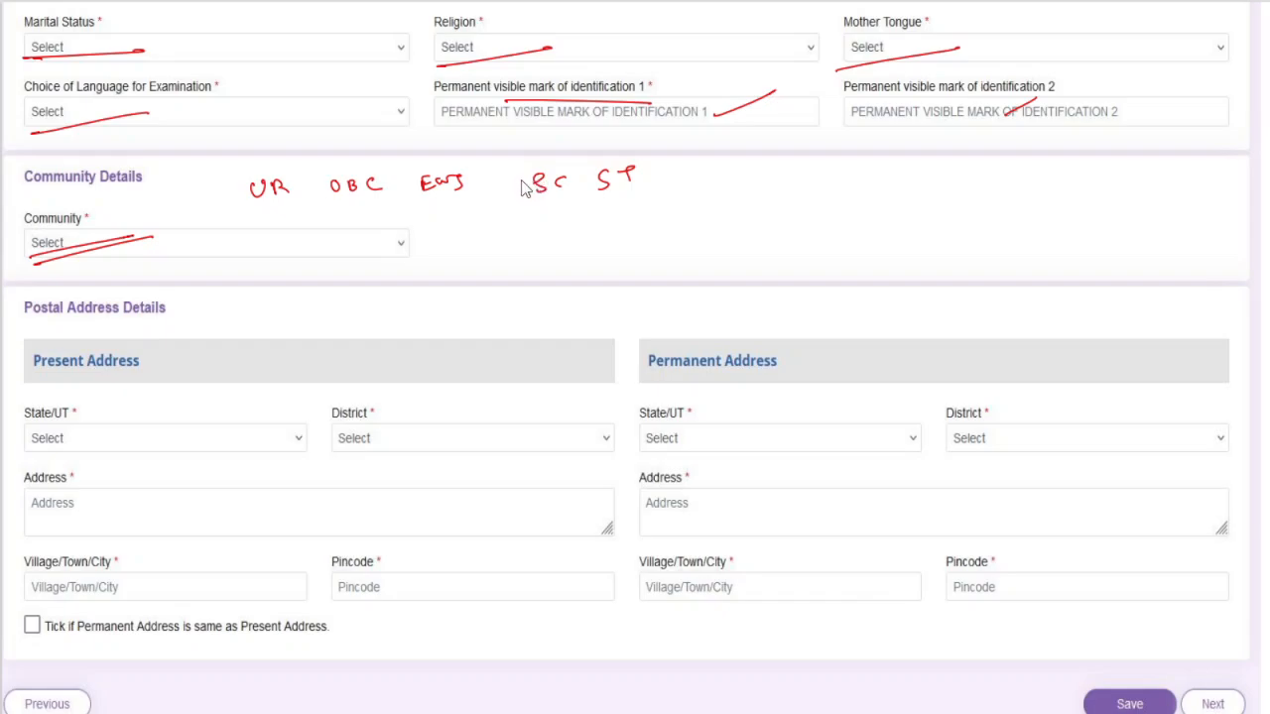
pyautogui.moveTo(522, 187); pyautogui.dragTo(528, 201)
pyautogui.moveTo(320, 199)
pyautogui.mouseDown()
pyautogui.moveTo(360, 233)
pyautogui.moveTo(323, 193)
pyautogui.mouseUp()
pyautogui.moveTo(425, 230)
pyautogui.mouseDown()
pyautogui.moveTo(480, 260)
pyautogui.moveTo(444, 255)
pyautogui.moveTo(542, 290)
pyautogui.moveTo(702, 252)
pyautogui.mouseUp()
pyautogui.moveTo(518, 304); pyautogui.dragTo(744, 262)
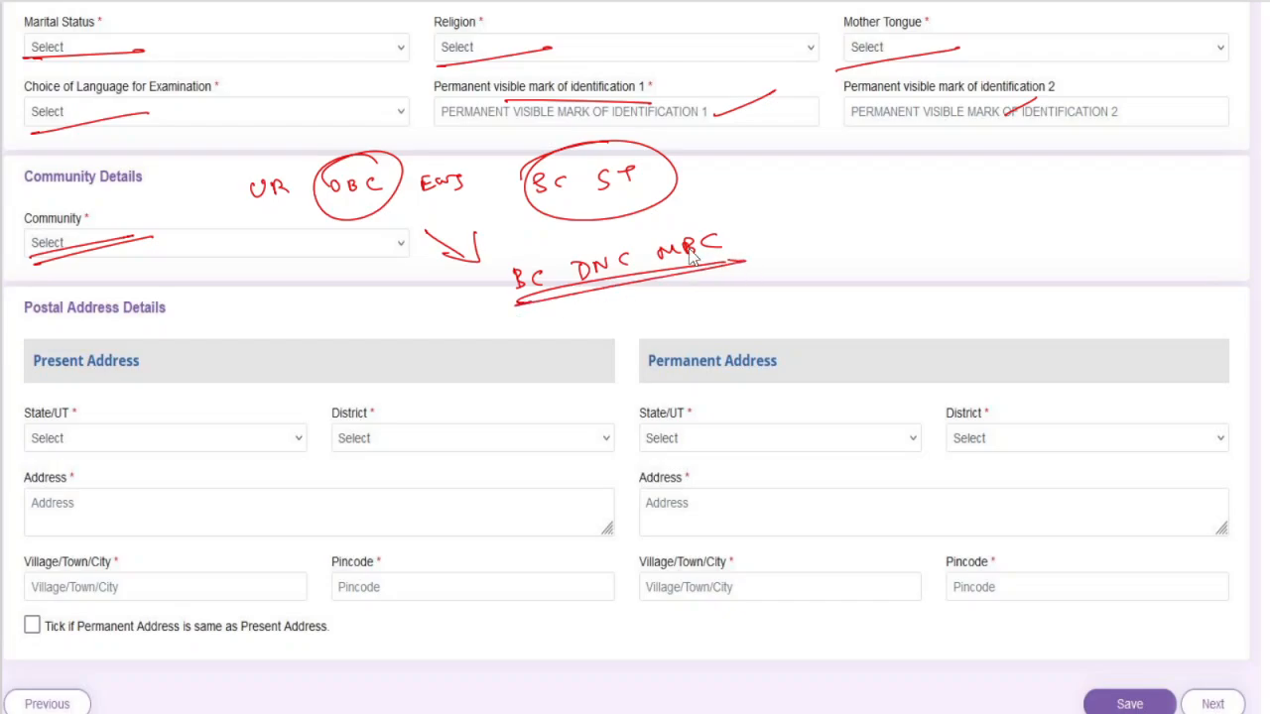
pyautogui.moveTo(181, 250); pyautogui.dragTo(232, 225)
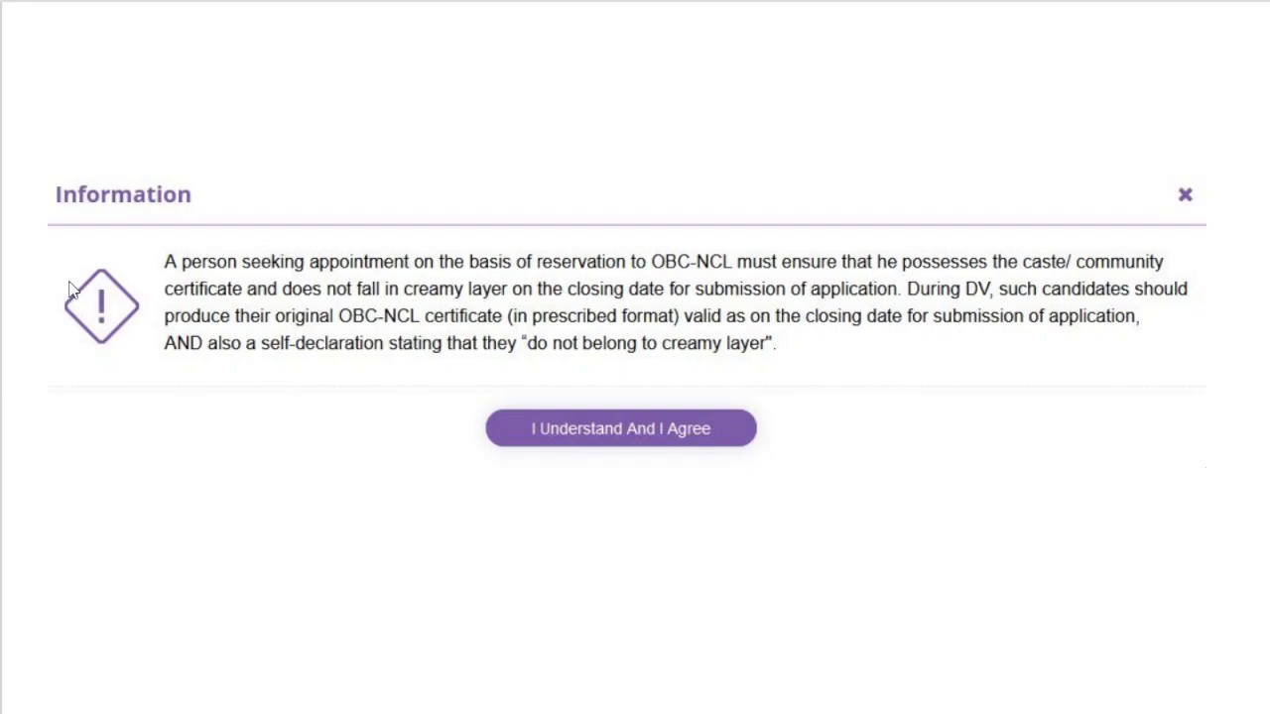
pyautogui.moveTo(798, 326); pyautogui.dragTo(961, 326)
pyautogui.moveTo(819, 339); pyautogui.dragTo(951, 330)
pyautogui.moveTo(605, 447); pyautogui.dragTo(694, 395)
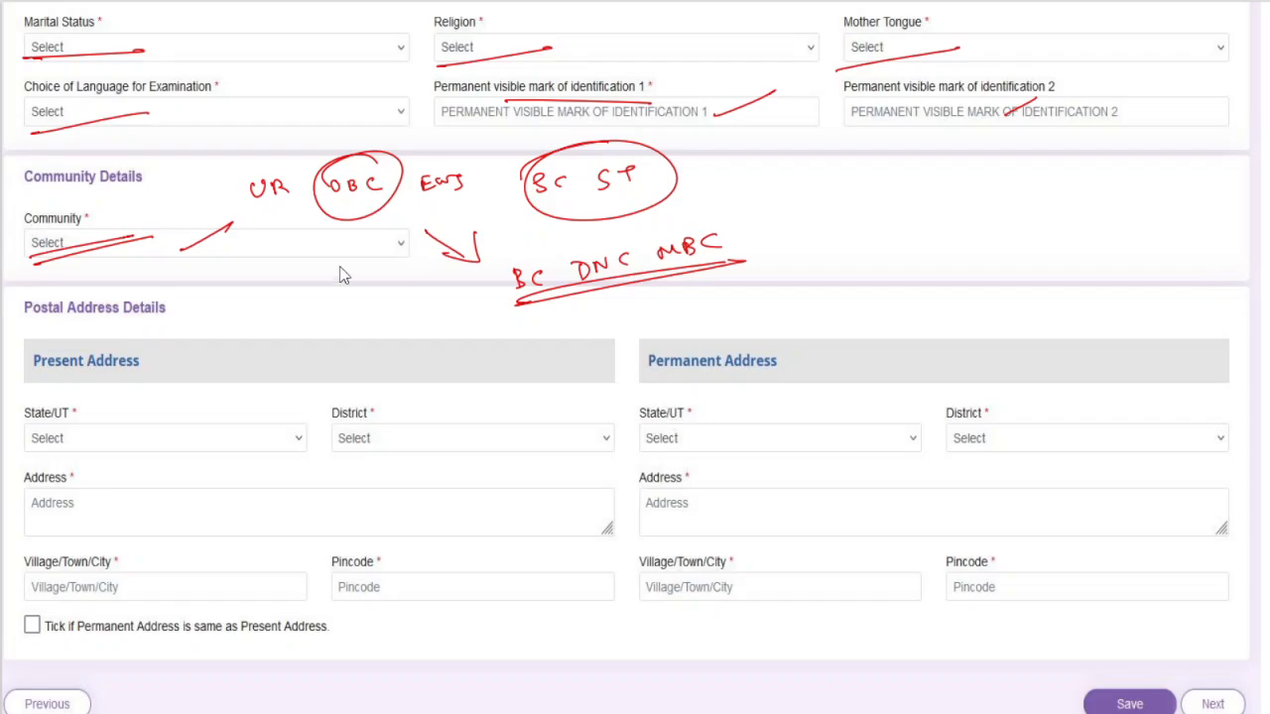
pyautogui.moveTo(48, 263)
pyautogui.mouseDown()
pyautogui.moveTo(162, 316)
pyautogui.moveTo(783, 266)
pyautogui.moveTo(87, 282)
pyautogui.mouseUp()
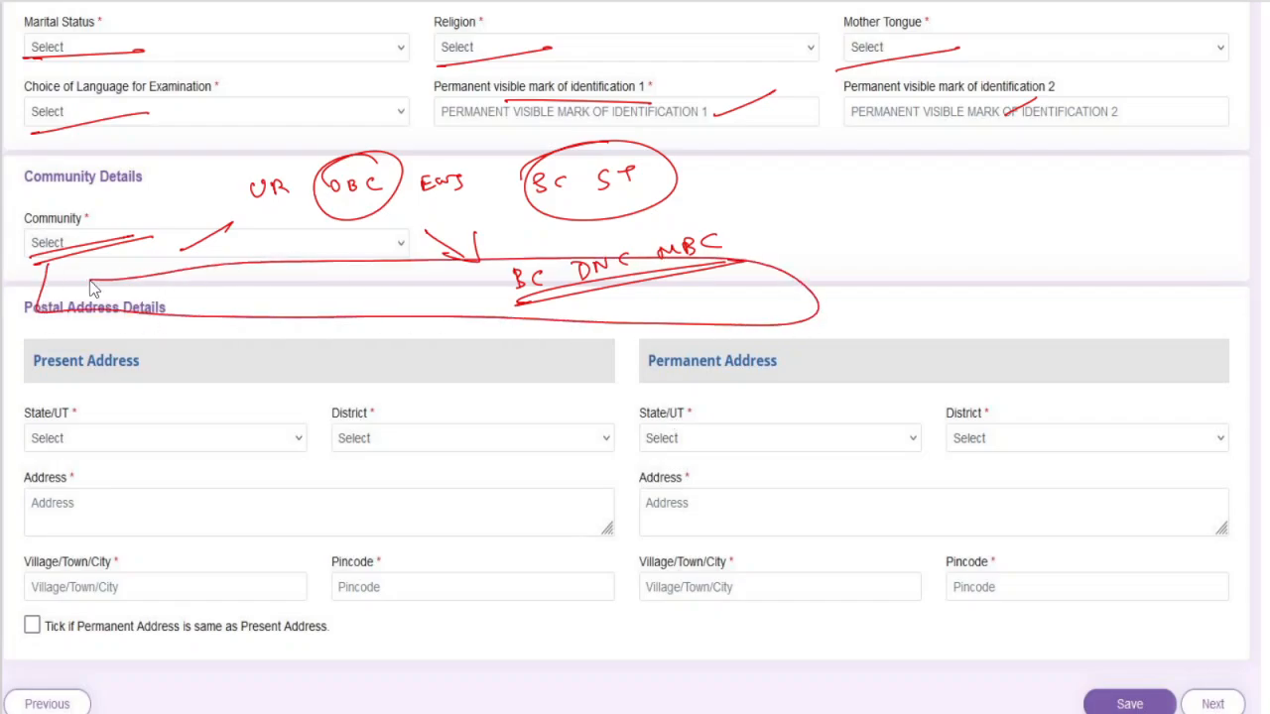
pyautogui.moveTo(859, 220); pyautogui.dragTo(857, 221)
pyautogui.moveTo(877, 220)
pyautogui.mouseDown()
pyautogui.moveTo(882, 241)
pyautogui.moveTo(913, 238)
pyautogui.mouseUp()
pyautogui.moveTo(915, 225); pyautogui.dragTo(1156, 177)
pyautogui.moveTo(985, 231)
pyautogui.mouseDown()
pyautogui.moveTo(1130, 208)
pyautogui.moveTo(1121, 213)
pyautogui.mouseUp()
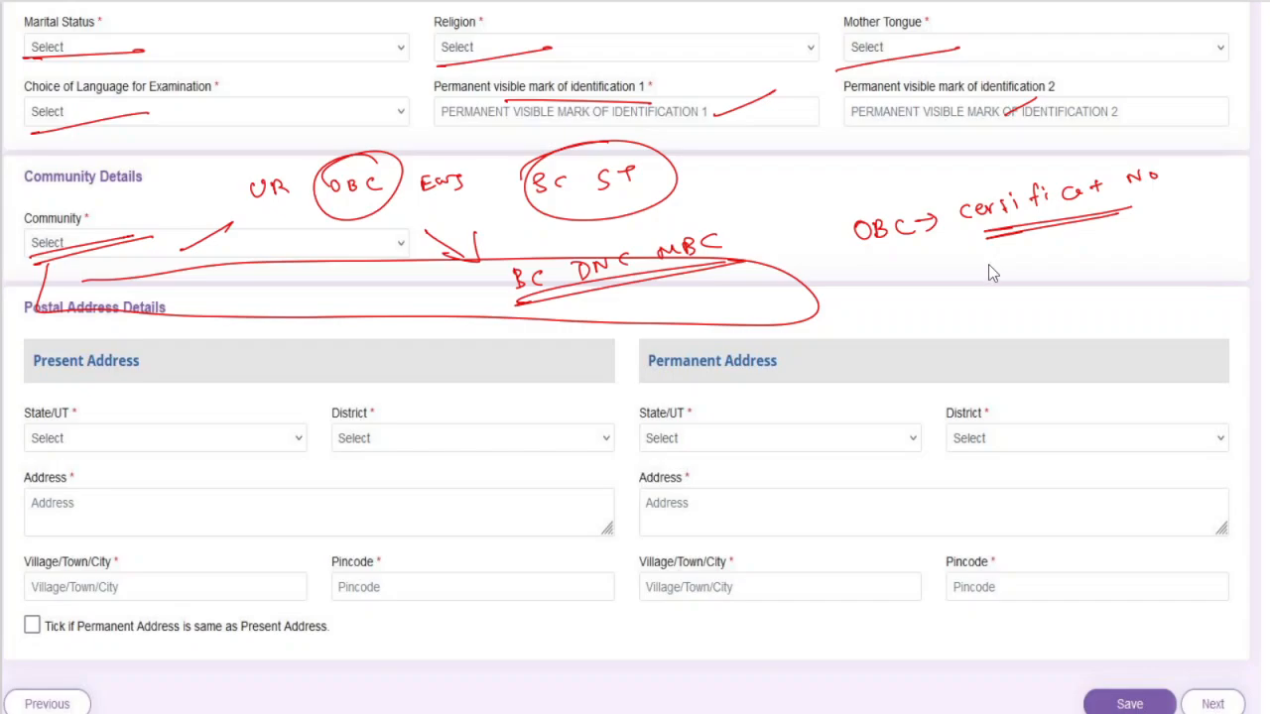
pyautogui.moveTo(986, 262)
pyautogui.mouseDown()
pyautogui.moveTo(986, 285)
pyautogui.moveTo(1002, 282)
pyautogui.mouseUp()
pyautogui.moveTo(1031, 261)
pyautogui.mouseDown()
pyautogui.moveTo(1018, 281)
pyautogui.moveTo(1050, 260)
pyautogui.mouseUp()
pyautogui.moveTo(1060, 276)
pyautogui.mouseDown()
pyautogui.moveTo(1061, 256)
pyautogui.moveTo(1081, 268)
pyautogui.mouseUp()
pyautogui.moveTo(966, 308); pyautogui.dragTo(1115, 274)
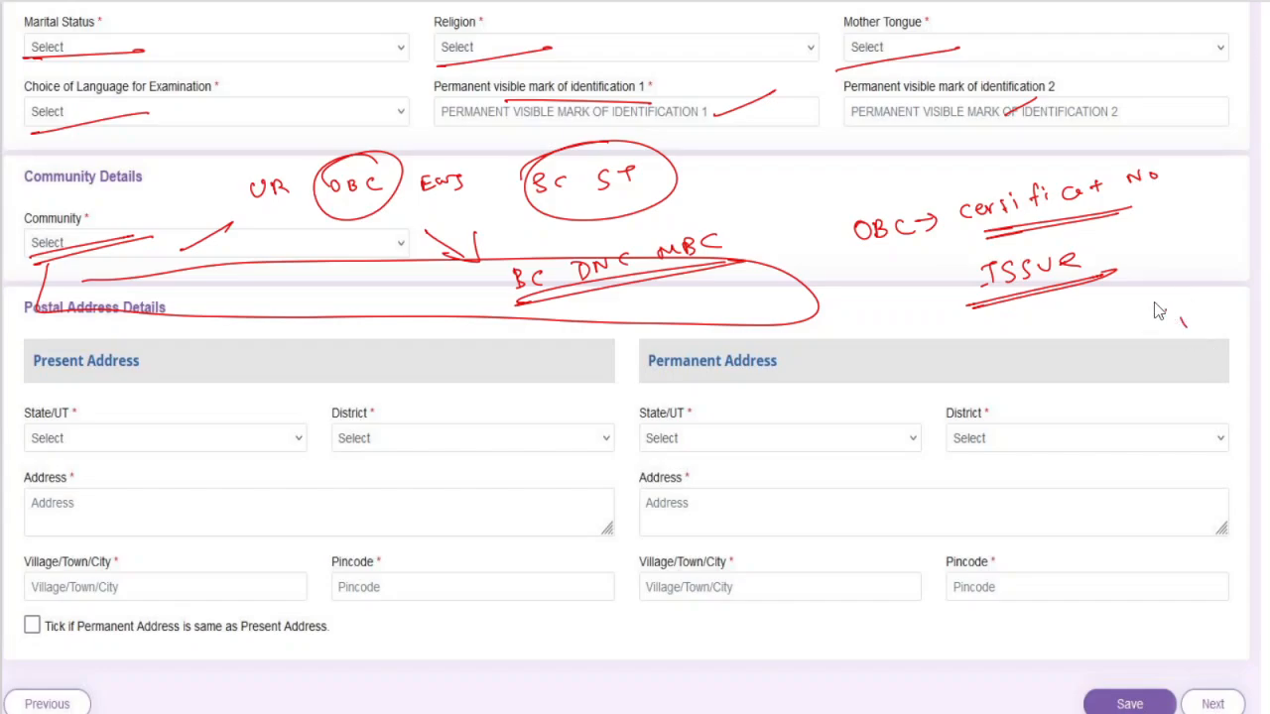
pyautogui.moveTo(1143, 263); pyautogui.dragTo(1176, 230)
pyautogui.moveTo(841, 286)
pyautogui.mouseDown()
pyautogui.moveTo(851, 300)
pyautogui.moveTo(913, 280)
pyautogui.mouseUp()
pyautogui.moveTo(1167, 79)
pyautogui.mouseDown()
pyautogui.moveTo(1195, 158)
pyautogui.moveTo(1156, 89)
pyautogui.mouseUp()
pyautogui.moveTo(1160, 198)
pyautogui.mouseDown()
pyautogui.moveTo(1156, 226)
pyautogui.moveTo(1150, 198)
pyautogui.mouseUp()
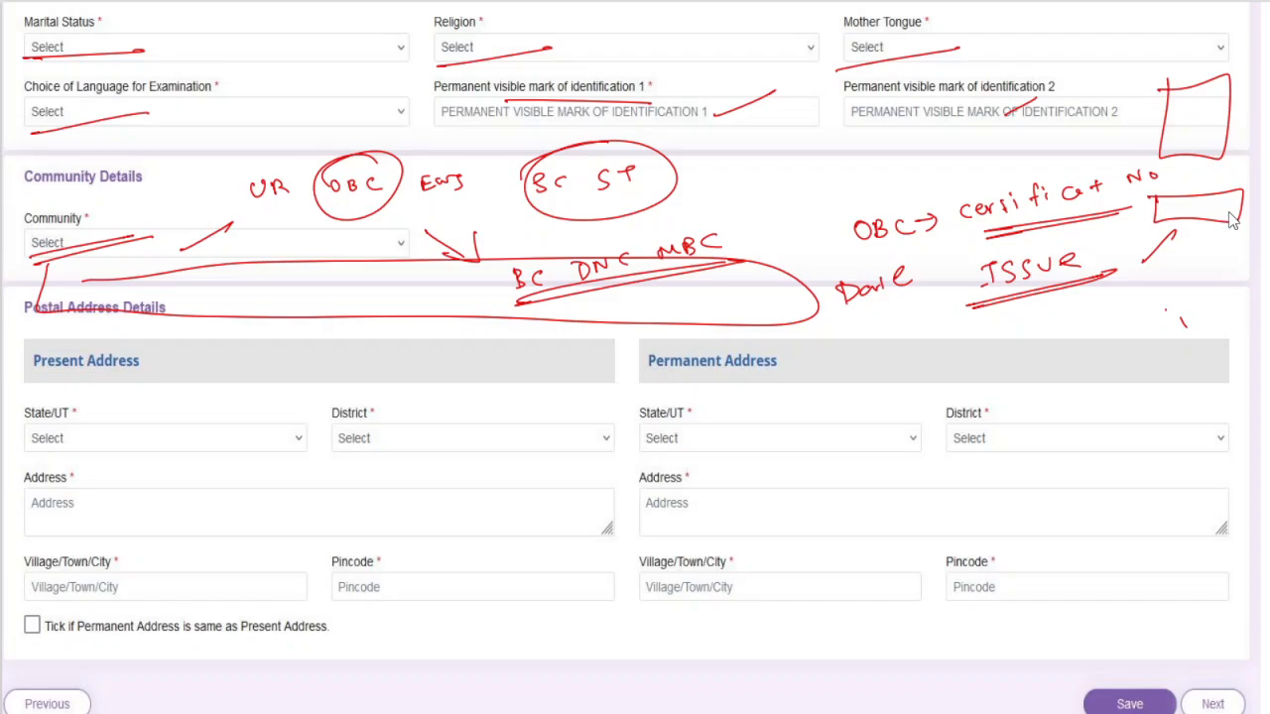
pyautogui.moveTo(42, 327)
pyautogui.mouseDown()
pyautogui.moveTo(125, 330)
pyautogui.moveTo(110, 325)
pyautogui.mouseUp()
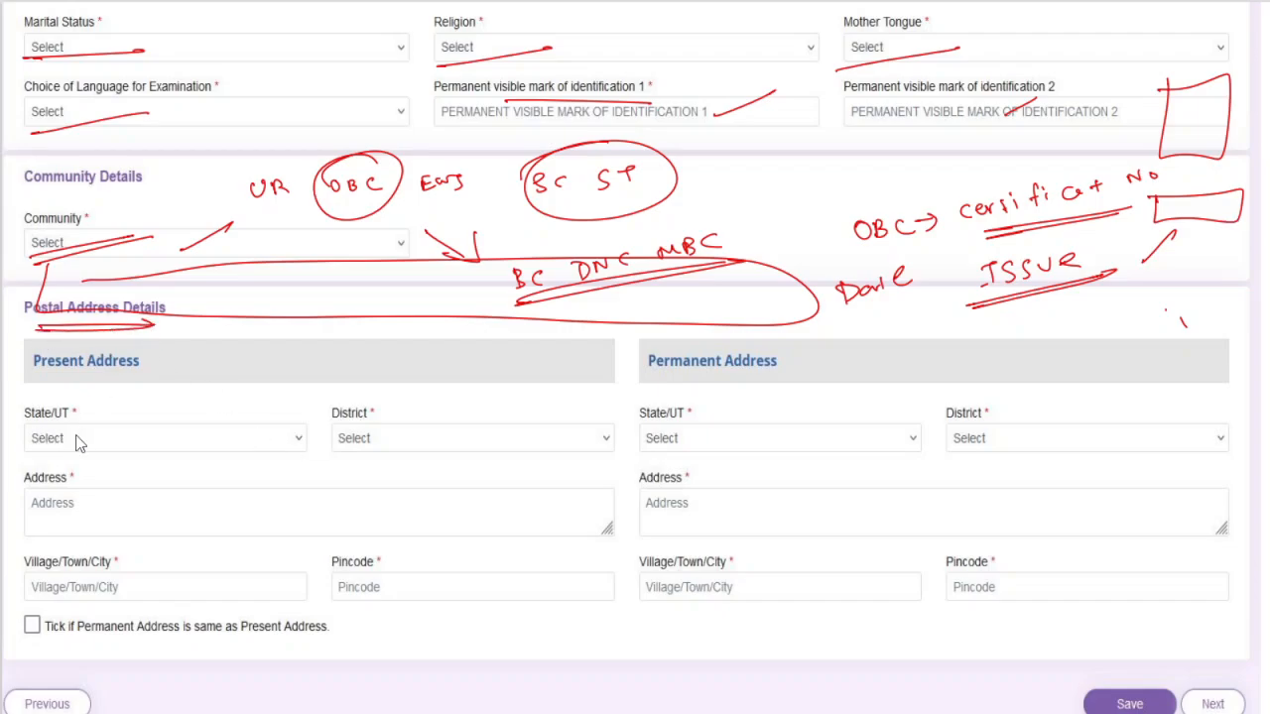
pyautogui.moveTo(30, 448); pyautogui.dragTo(138, 448)
pyautogui.moveTo(330, 450); pyautogui.dragTo(439, 451)
pyautogui.moveTo(24, 507); pyautogui.dragTo(402, 512)
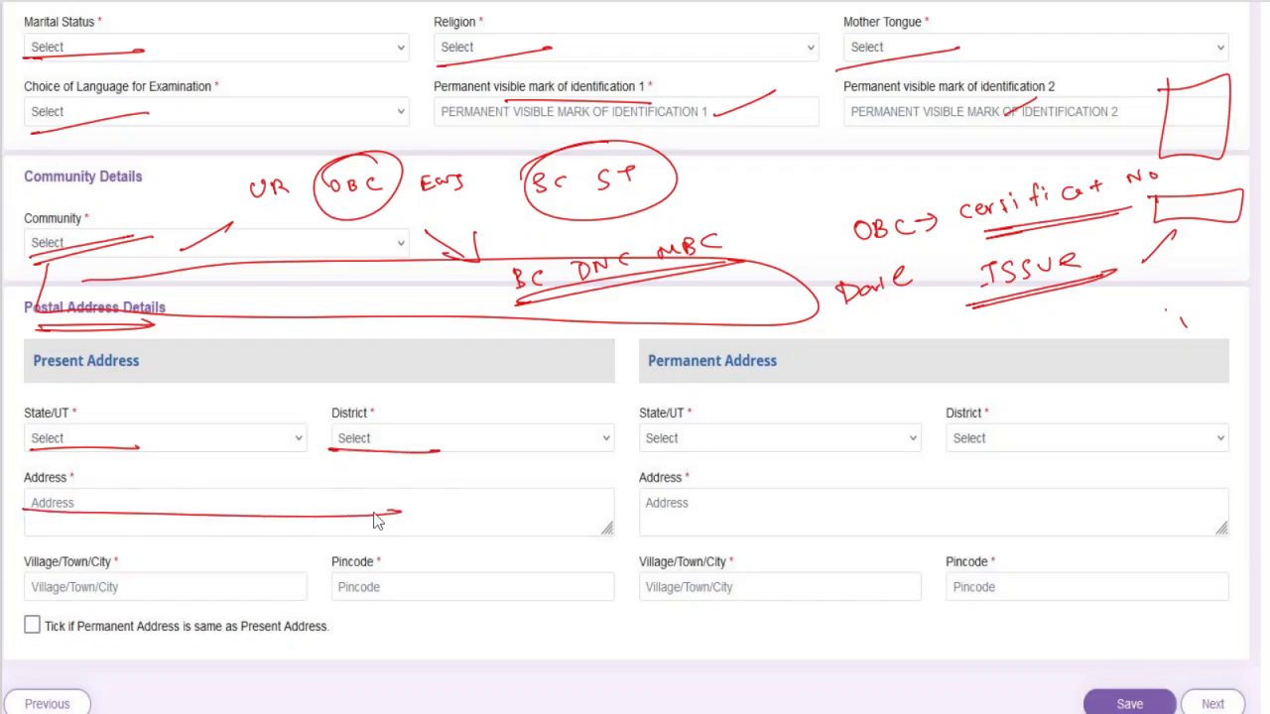
pyautogui.moveTo(30, 590); pyautogui.dragTo(154, 590)
pyautogui.moveTo(339, 601); pyautogui.dragTo(447, 587)
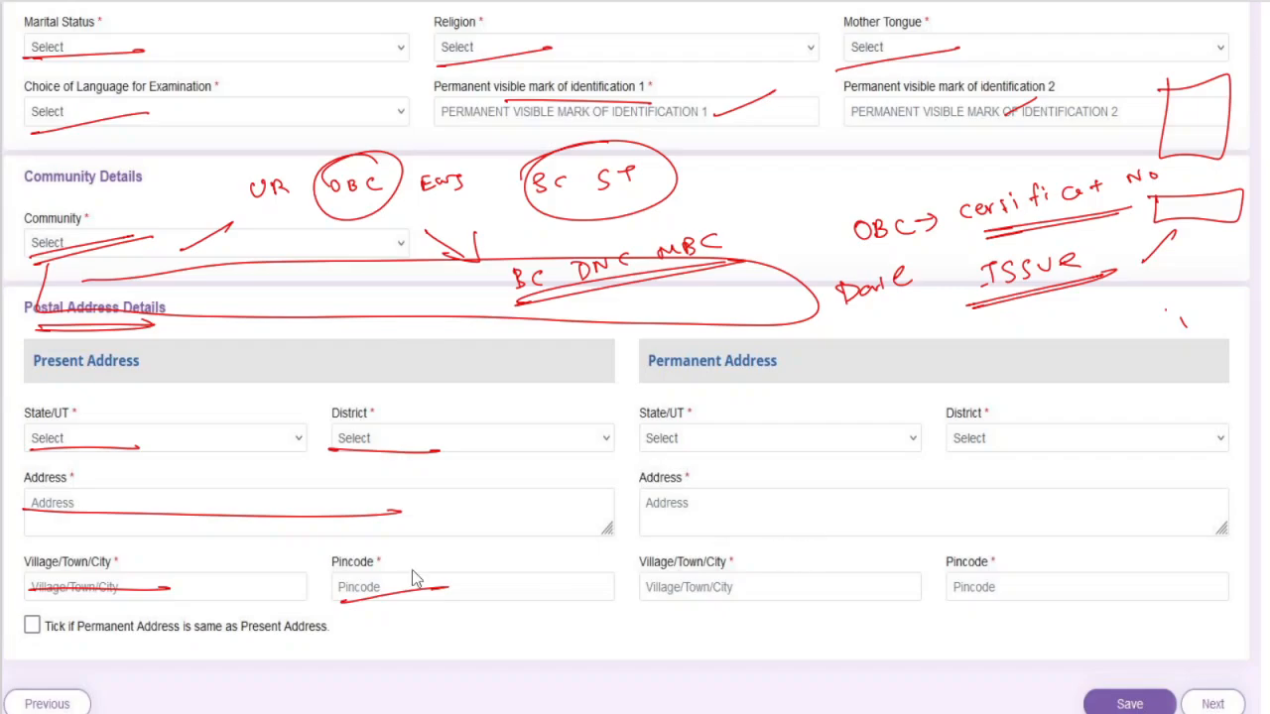
pyautogui.moveTo(20, 633); pyautogui.dragTo(54, 614)
pyautogui.moveTo(1121, 404); pyautogui.dragTo(1131, 597)
pyautogui.moveTo(1133, 666); pyautogui.dragTo(1095, 691)
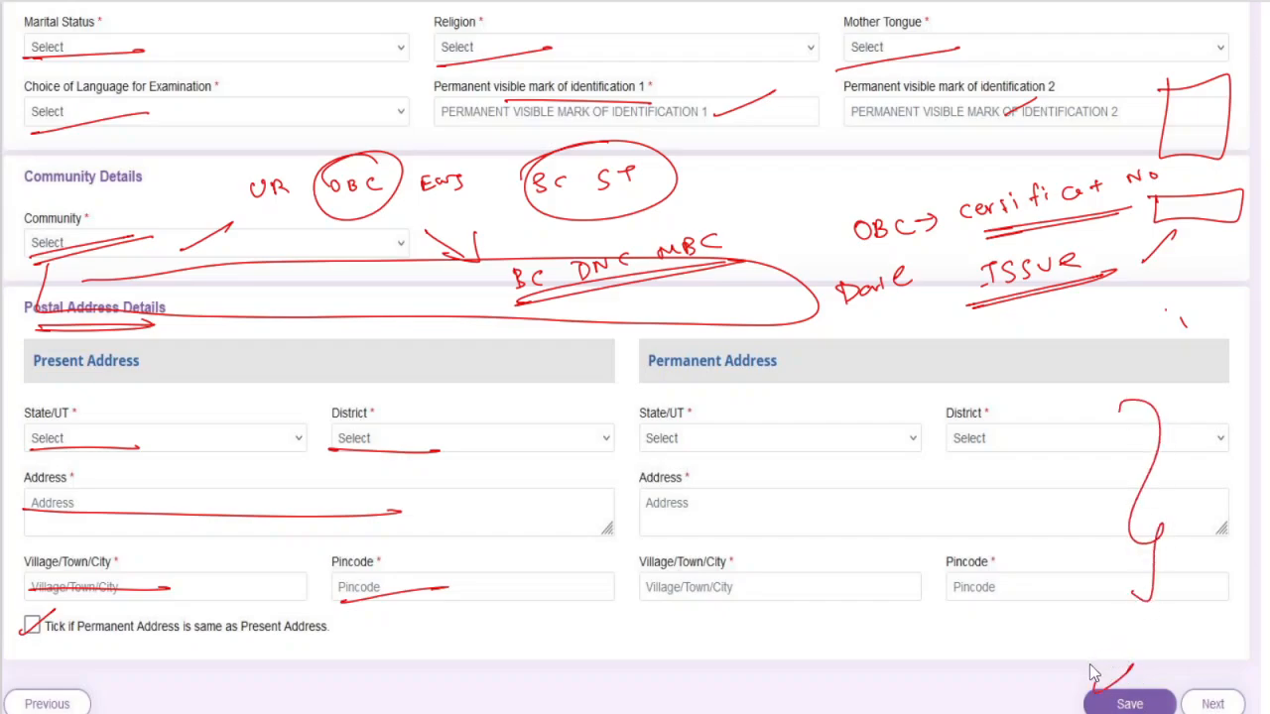
pyautogui.moveTo(1223, 708); pyautogui.dragTo(1258, 669)
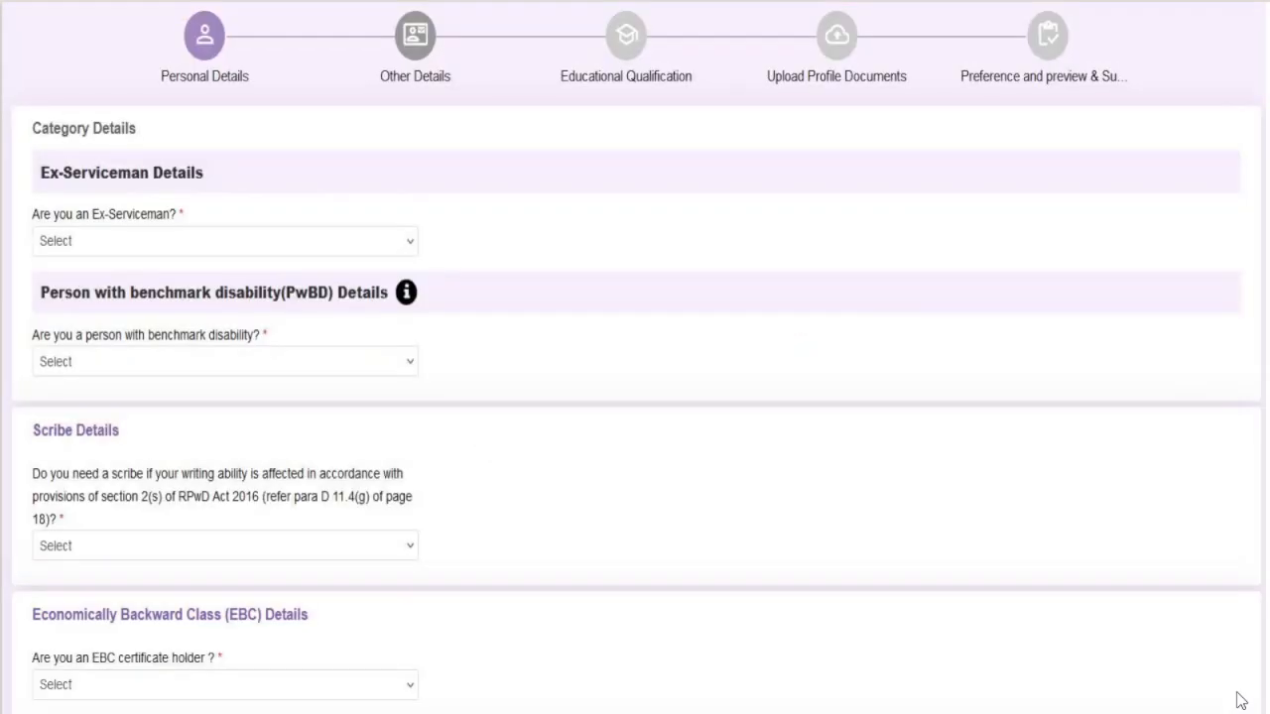
pyautogui.moveTo(170, 87); pyautogui.dragTo(295, 81)
pyautogui.moveTo(385, 100); pyautogui.dragTo(501, 82)
pyautogui.moveTo(383, 108); pyautogui.dragTo(488, 88)
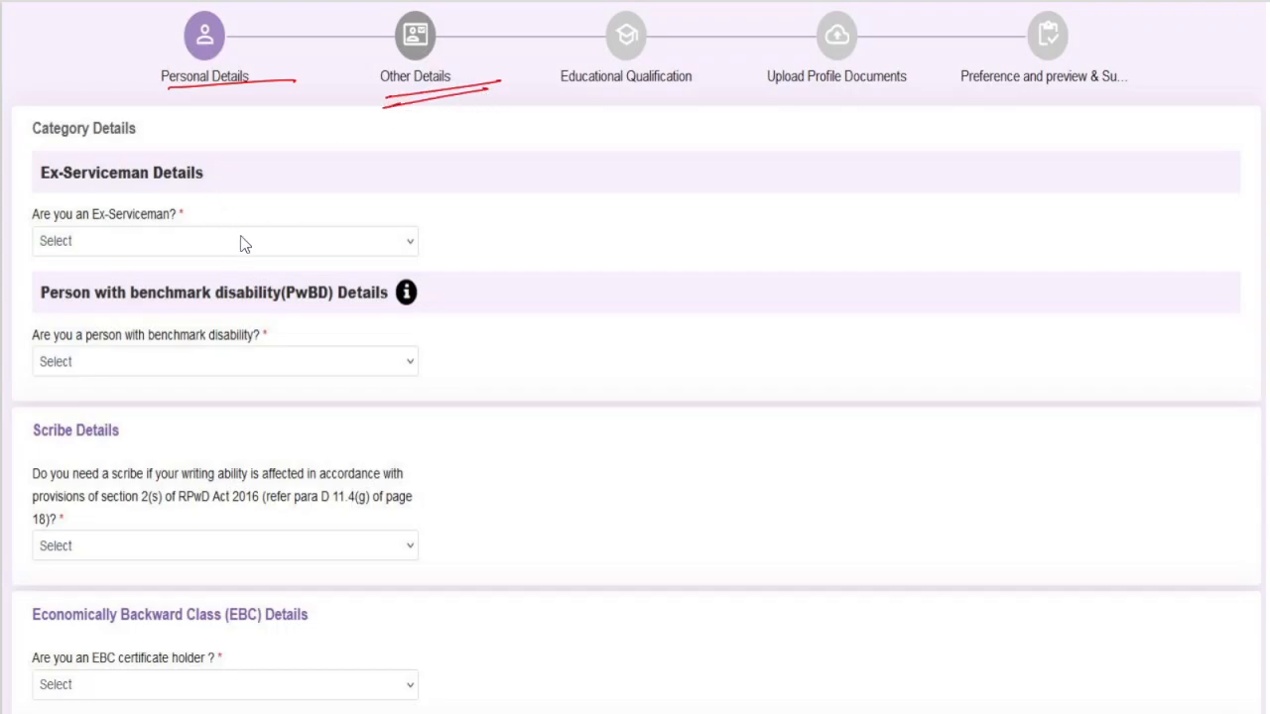
pyautogui.moveTo(260, 233)
pyautogui.mouseDown()
pyautogui.moveTo(267, 251)
pyautogui.moveTo(297, 234)
pyautogui.mouseUp()
pyautogui.moveTo(28, 447); pyautogui.dragTo(154, 437)
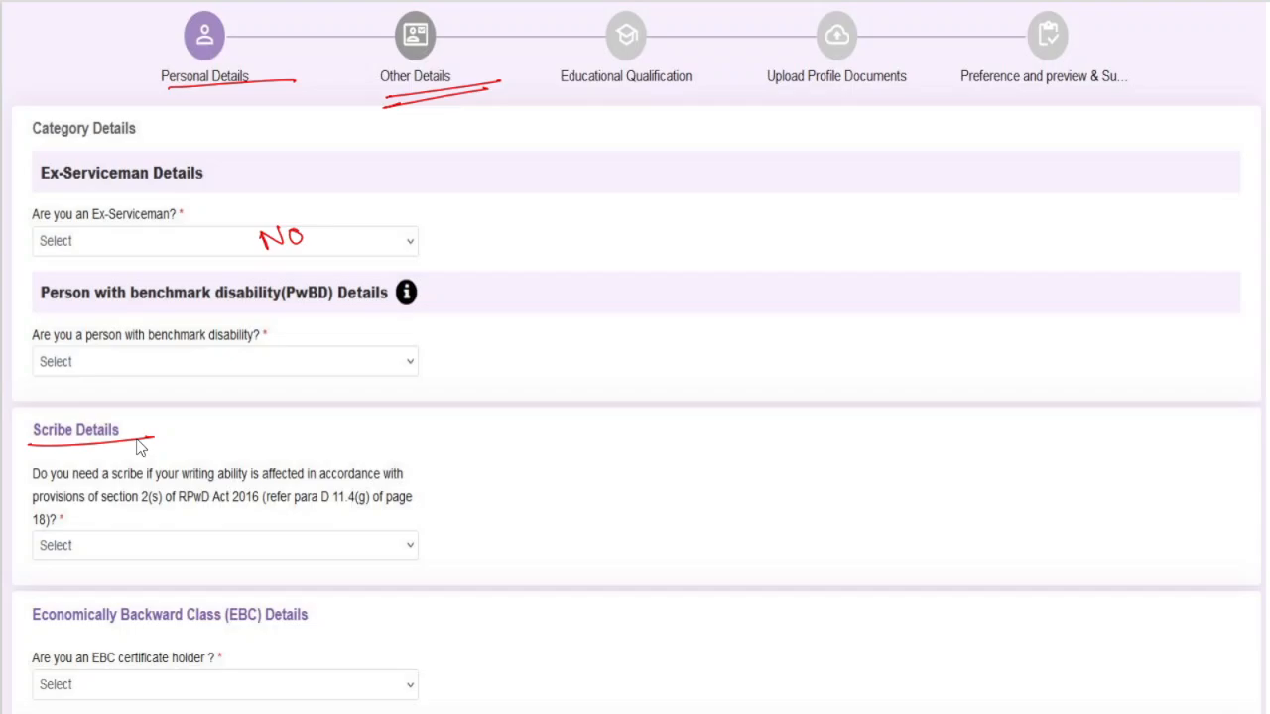
pyautogui.moveTo(325, 547); pyautogui.dragTo(394, 523)
pyautogui.moveTo(291, 685); pyautogui.dragTo(344, 645)
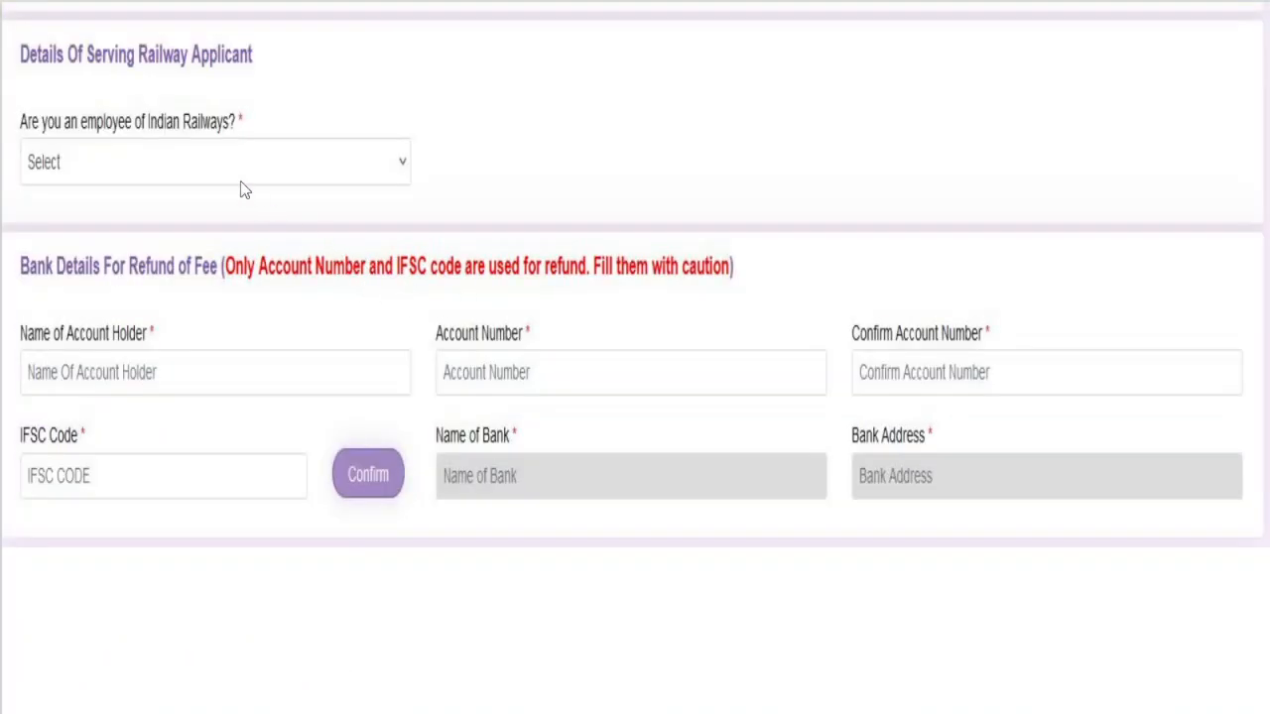
pyautogui.moveTo(138, 132); pyautogui.dragTo(265, 132)
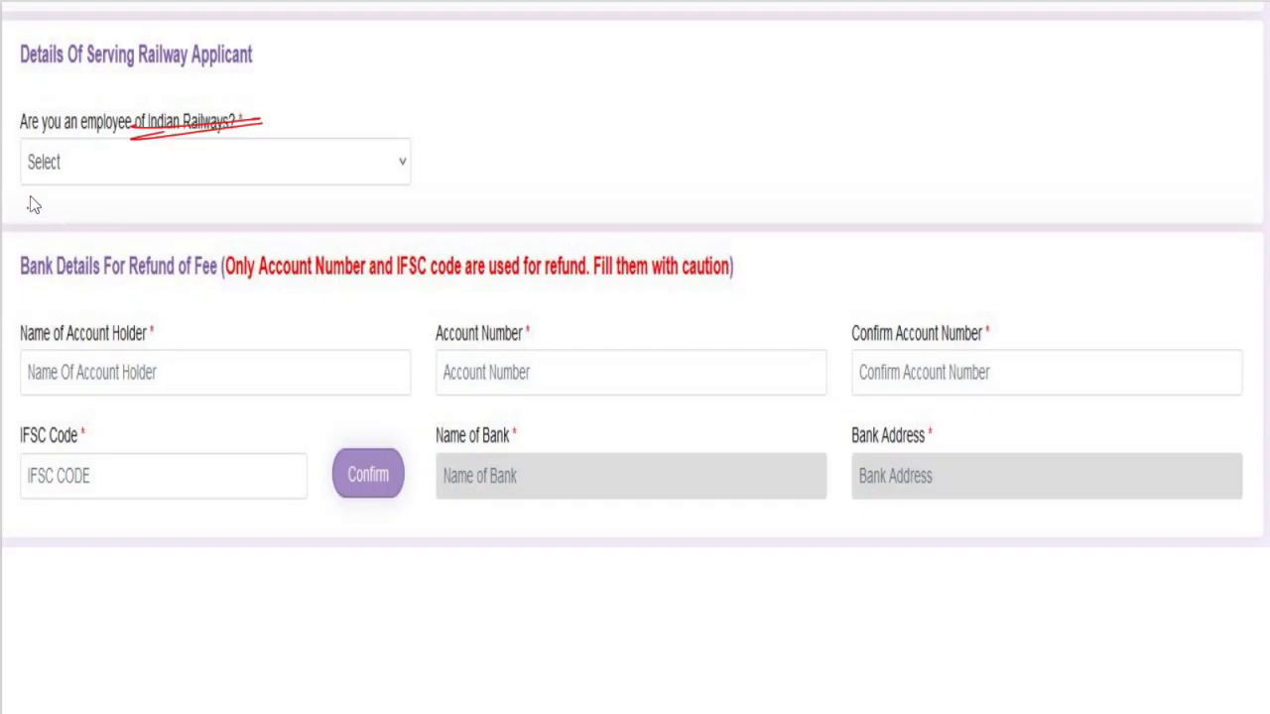
pyautogui.moveTo(28, 200)
pyautogui.mouseDown()
pyautogui.moveTo(396, 284)
pyautogui.moveTo(55, 209)
pyautogui.mouseUp()
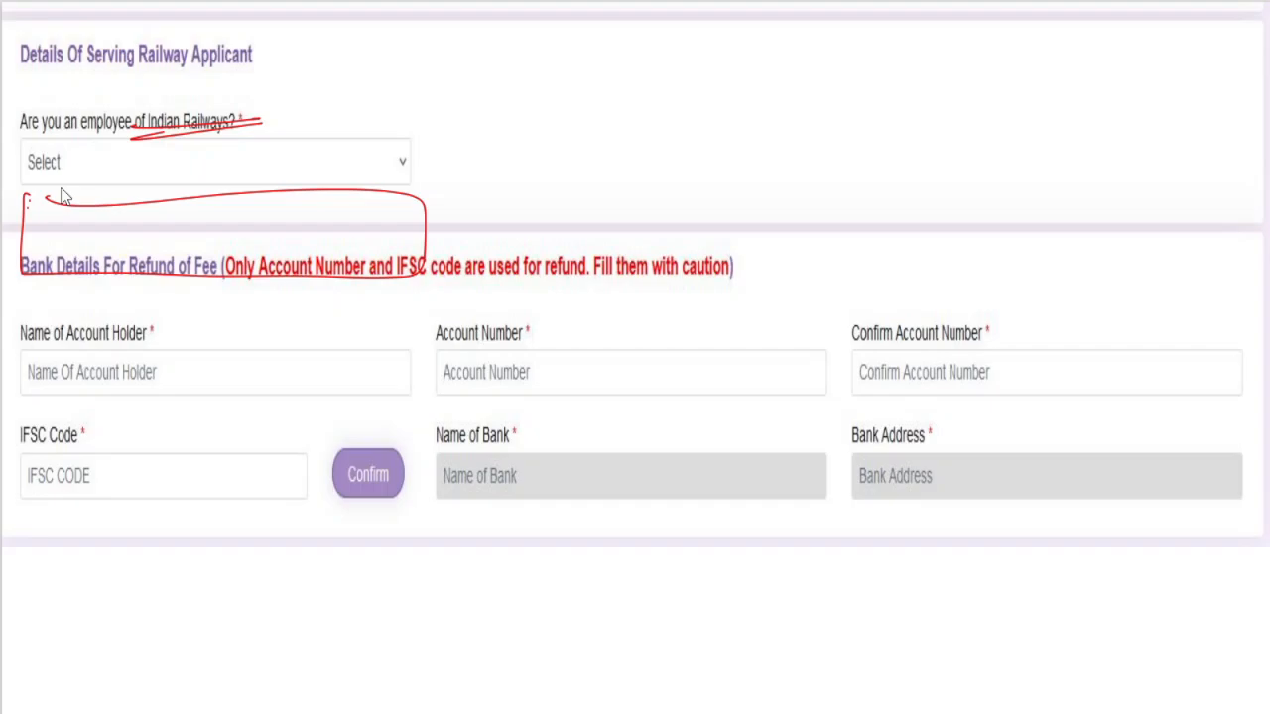
pyautogui.moveTo(1171, 307)
pyautogui.mouseDown()
pyautogui.moveTo(1196, 431)
pyautogui.moveTo(1155, 517)
pyautogui.mouseUp()
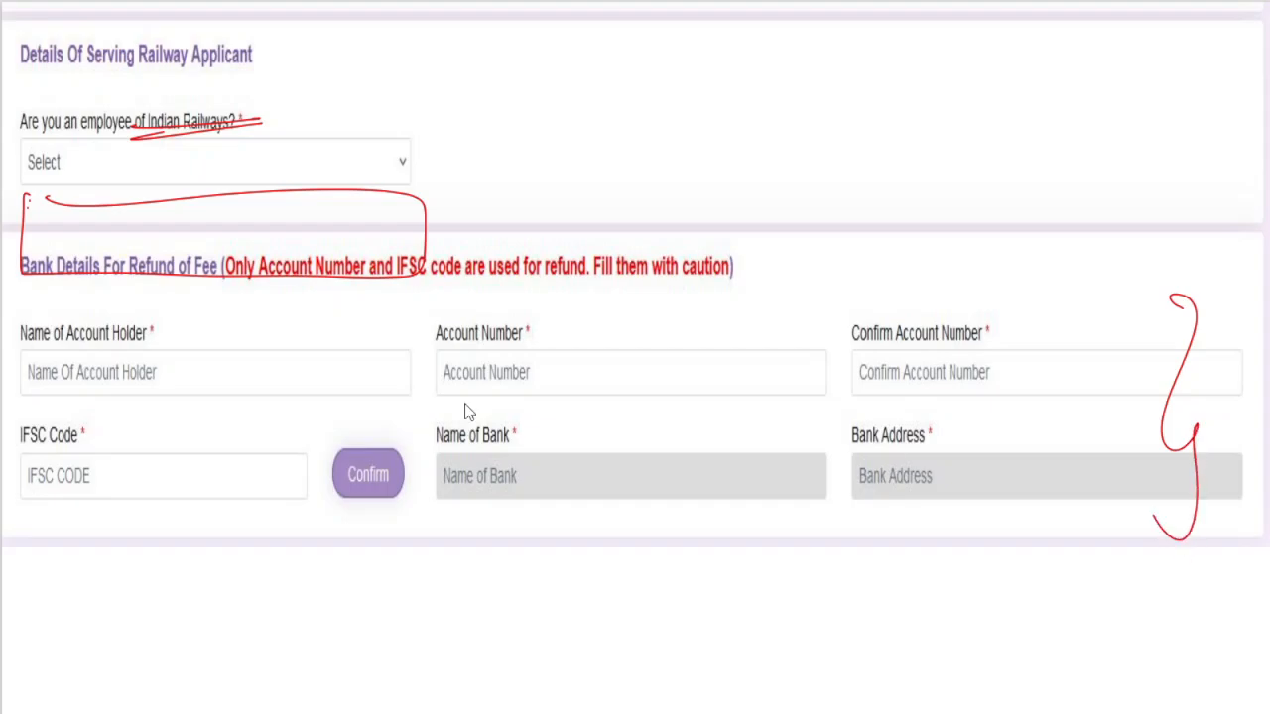
pyautogui.moveTo(67, 399); pyautogui.dragTo(244, 387)
pyautogui.moveTo(474, 393); pyautogui.dragTo(627, 378)
pyautogui.moveTo(853, 396); pyautogui.dragTo(1037, 378)
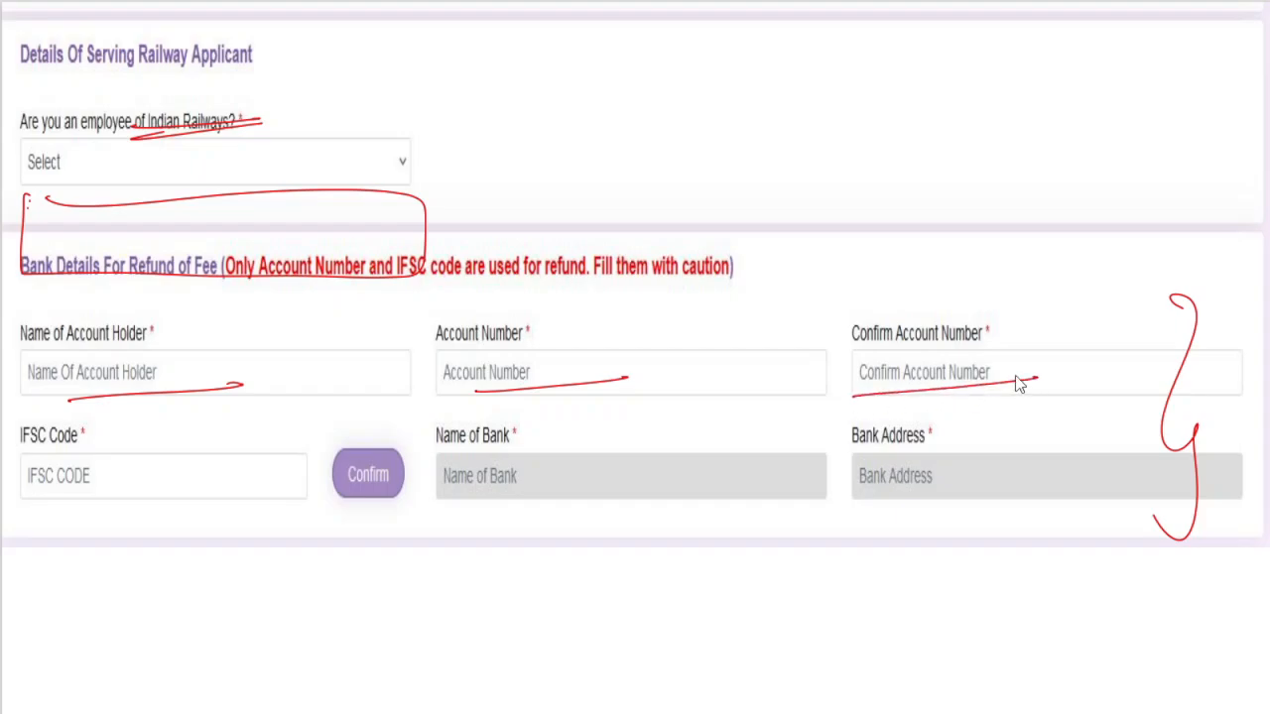
pyautogui.moveTo(62, 506); pyautogui.dragTo(208, 468)
pyautogui.moveTo(437, 506); pyautogui.dragTo(599, 470)
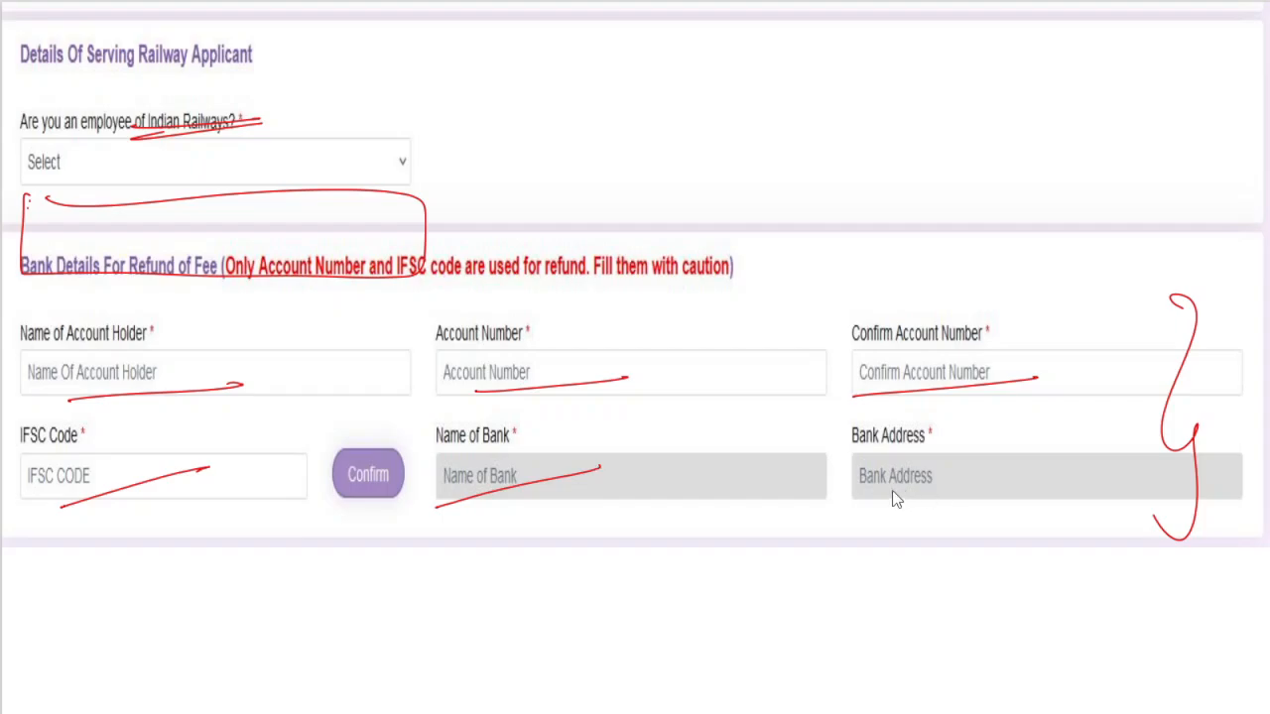
pyautogui.moveTo(853, 504); pyautogui.dragTo(988, 469)
pyautogui.moveTo(362, 464); pyautogui.dragTo(425, 417)
pyautogui.moveTo(456, 462)
pyautogui.mouseDown()
pyautogui.moveTo(813, 502)
pyautogui.moveTo(651, 439)
pyautogui.mouseUp()
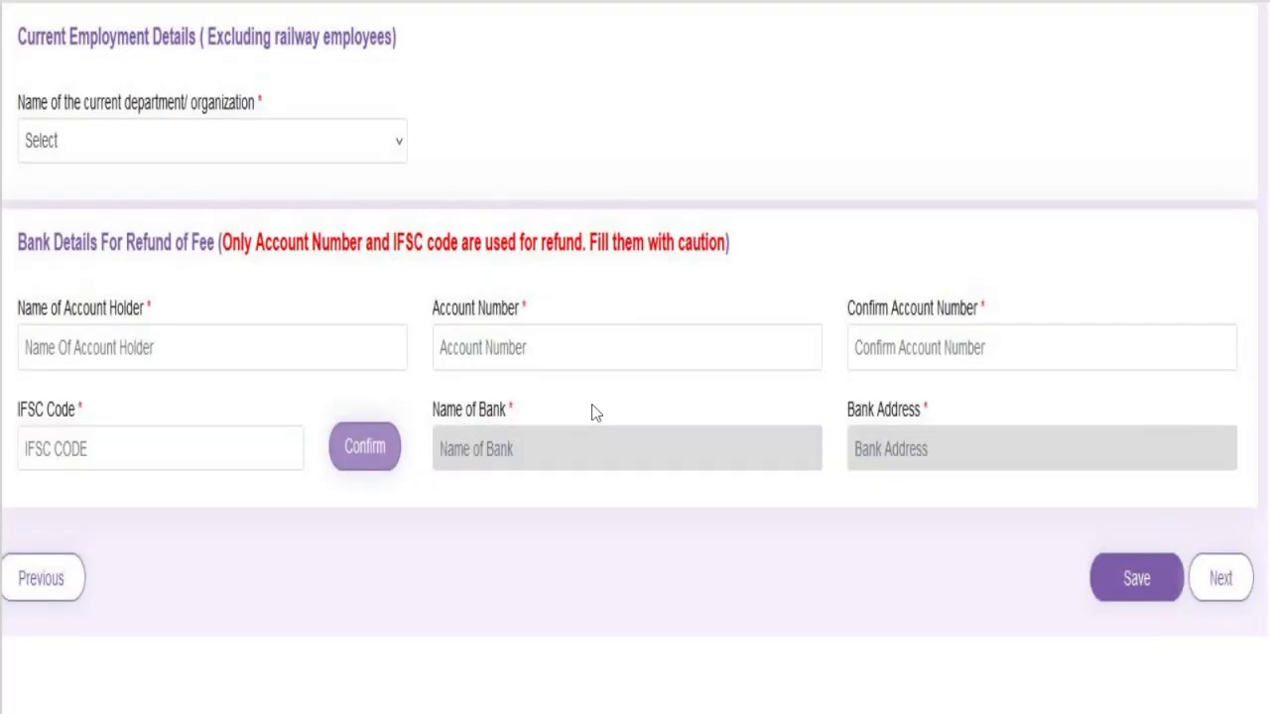
pyautogui.moveTo(121, 110); pyautogui.dragTo(254, 106)
pyautogui.moveTo(133, 115); pyautogui.dragTo(310, 121)
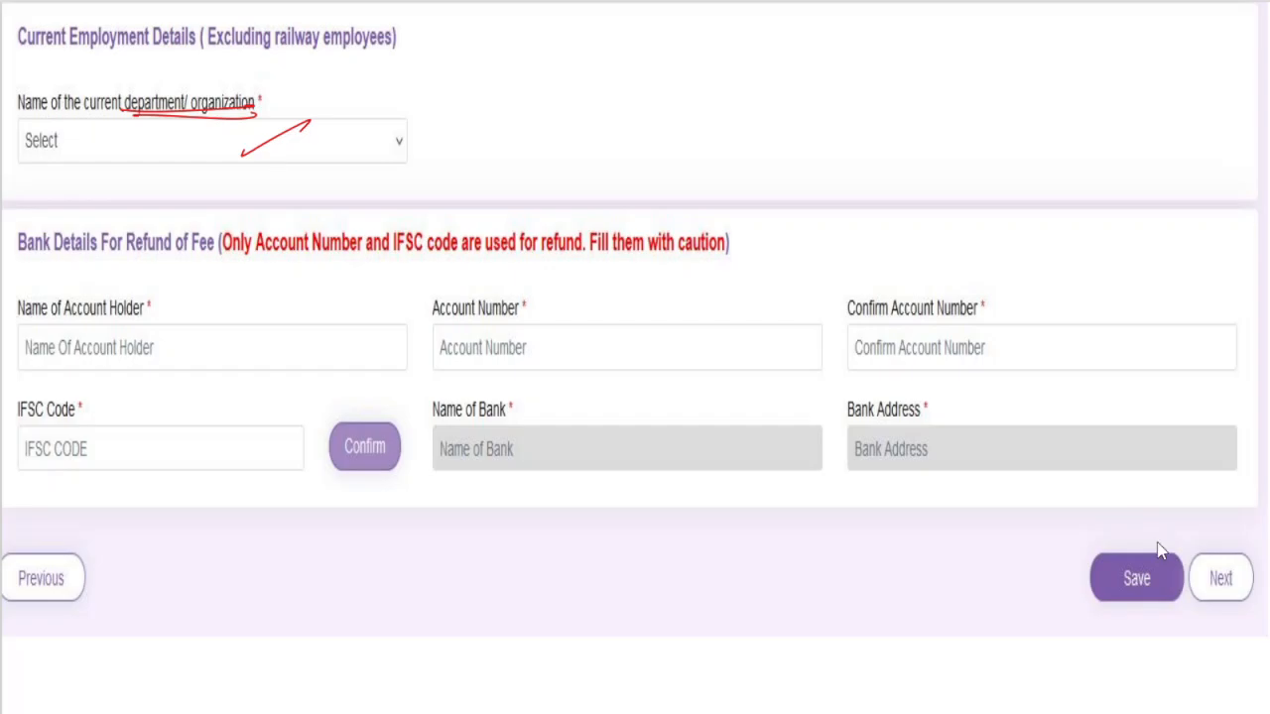
pyautogui.moveTo(1126, 560); pyautogui.dragTo(1179, 523)
pyautogui.moveTo(1150, 565); pyautogui.dragTo(1196, 541)
pyautogui.moveTo(1202, 553); pyautogui.dragTo(1232, 537)
pyautogui.moveTo(1034, 226)
pyautogui.mouseDown()
pyautogui.moveTo(1028, 159)
pyautogui.moveTo(1048, 227)
pyautogui.moveTo(1039, 222)
pyautogui.mouseUp()
pyautogui.moveTo(1159, 561); pyautogui.dragTo(1198, 519)
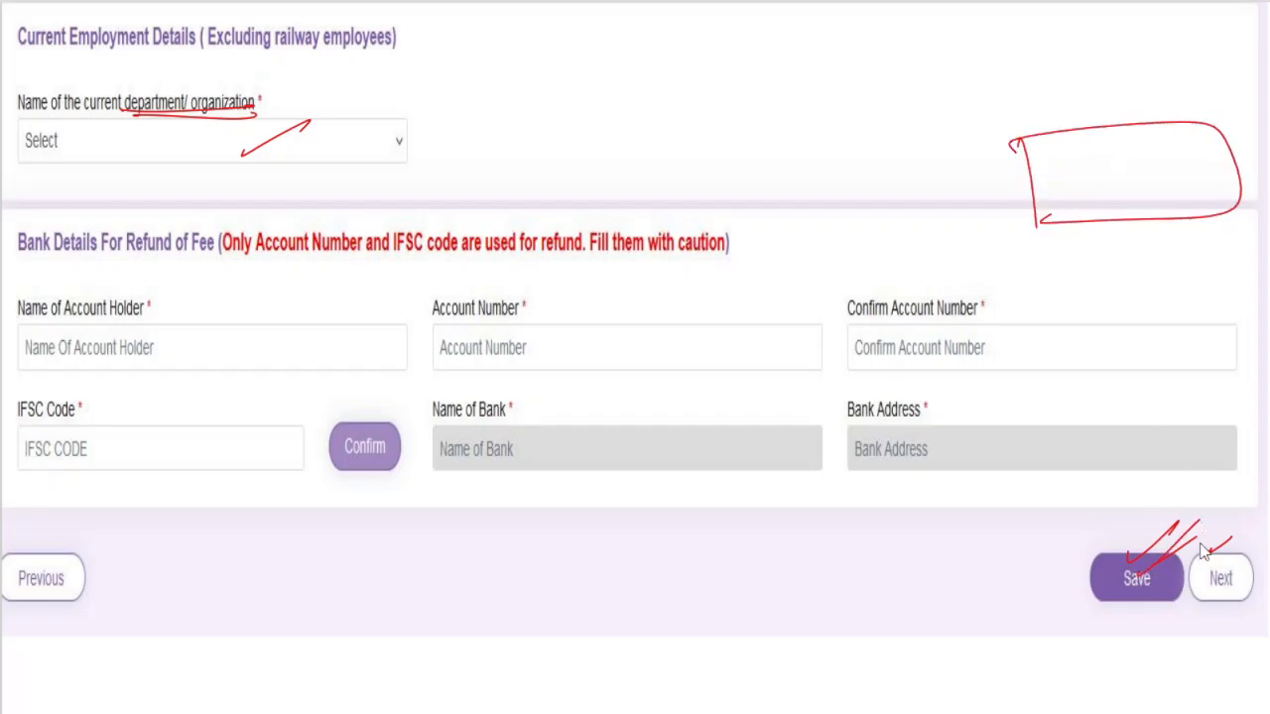
pyautogui.moveTo(1205, 589); pyautogui.dragTo(1250, 549)
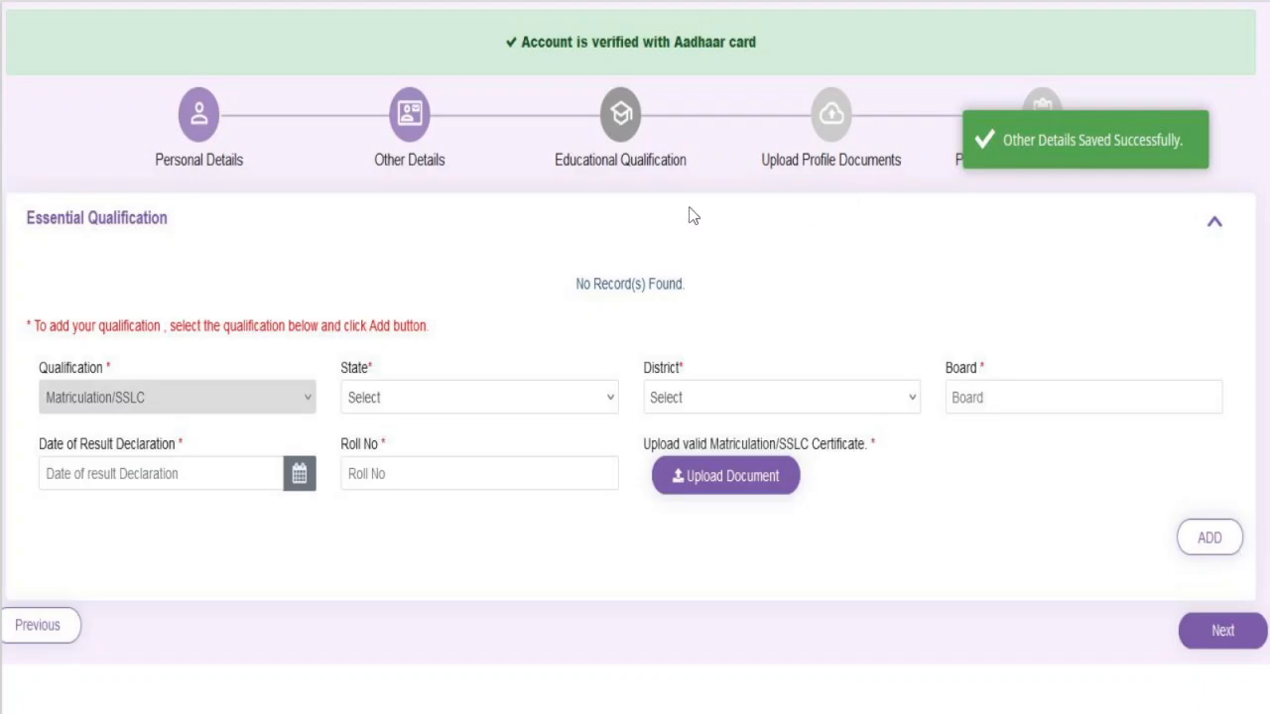
# Underline the Educational Qualification stage in red and mark the Qualification, State, District and Board fields of the Matriculation/SSLC form.
pyautogui.moveTo(567, 199)
pyautogui.mouseDown()
pyautogui.moveTo(692, 189)
pyautogui.moveTo(695, 172)
pyautogui.mouseUp()
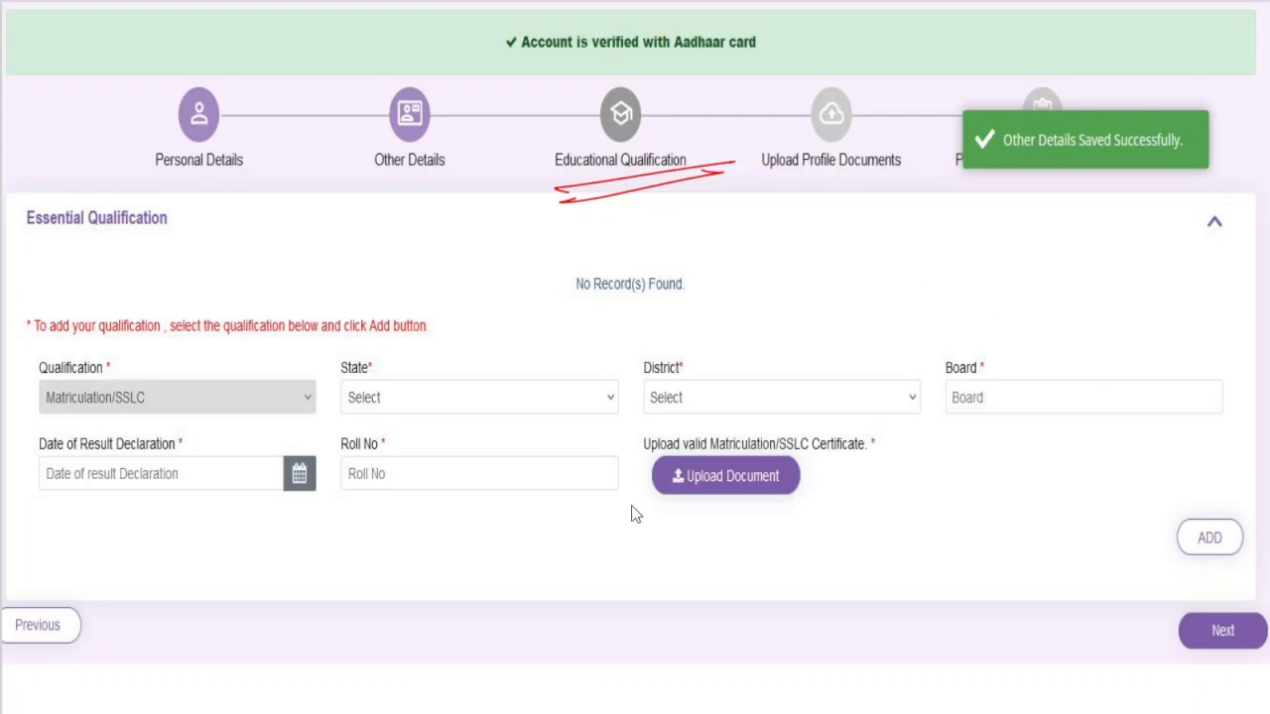
pyautogui.moveTo(84, 418); pyautogui.dragTo(214, 373)
pyautogui.moveTo(377, 409); pyautogui.dragTo(491, 374)
pyautogui.moveTo(678, 407); pyautogui.dragTo(796, 364)
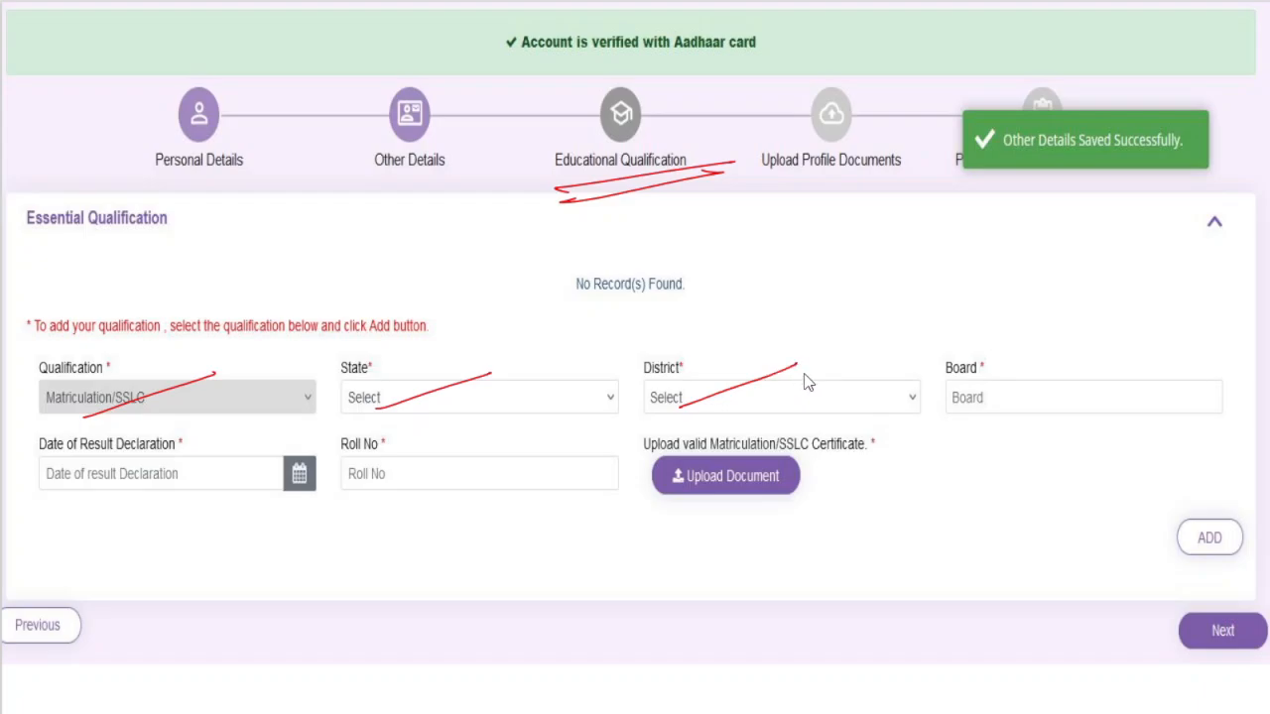
pyautogui.moveTo(956, 413); pyautogui.dragTo(1062, 367)
# Handwrite and circle the abbreviated Tamil Nadu board name "TN B of SE" above the Board field, and underline that field.
pyautogui.moveTo(936, 312)
pyautogui.mouseDown()
pyautogui.moveTo(962, 305)
pyautogui.moveTo(953, 325)
pyautogui.moveTo(990, 303)
pyautogui.moveTo(1035, 315)
pyautogui.mouseUp()
pyautogui.moveTo(1072, 295)
pyautogui.mouseDown()
pyautogui.moveTo(1091, 315)
pyautogui.moveTo(1084, 351)
pyautogui.moveTo(1115, 349)
pyautogui.mouseUp()
pyautogui.moveTo(1166, 318)
pyautogui.mouseDown()
pyautogui.moveTo(1157, 337)
pyautogui.moveTo(1178, 338)
pyautogui.mouseUp()
pyautogui.moveTo(932, 313)
pyautogui.mouseDown()
pyautogui.moveTo(1222, 328)
pyautogui.moveTo(968, 298)
pyautogui.mouseUp()
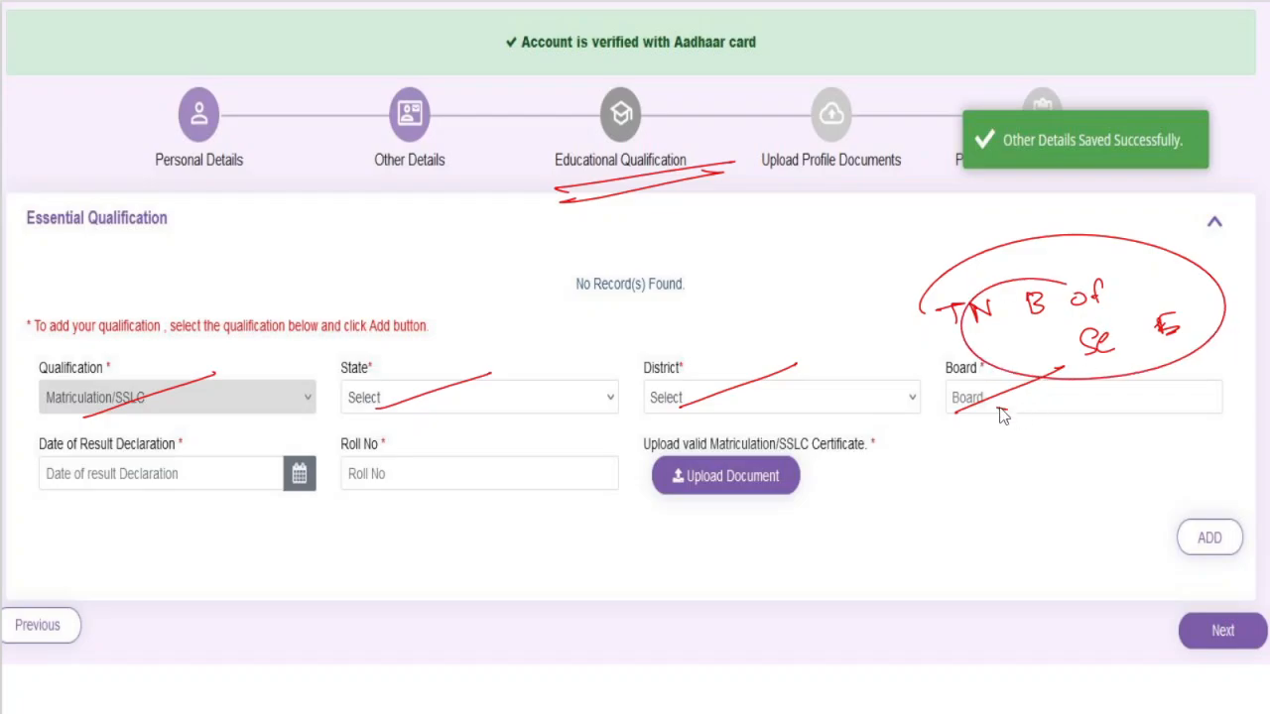
pyautogui.moveTo(998, 411); pyautogui.dragTo(1141, 406)
# Underline the Date of Result Declaration field and sketch a mark sheet with text lines below the Roll No field.
pyautogui.moveTo(64, 488); pyautogui.dragTo(196, 478)
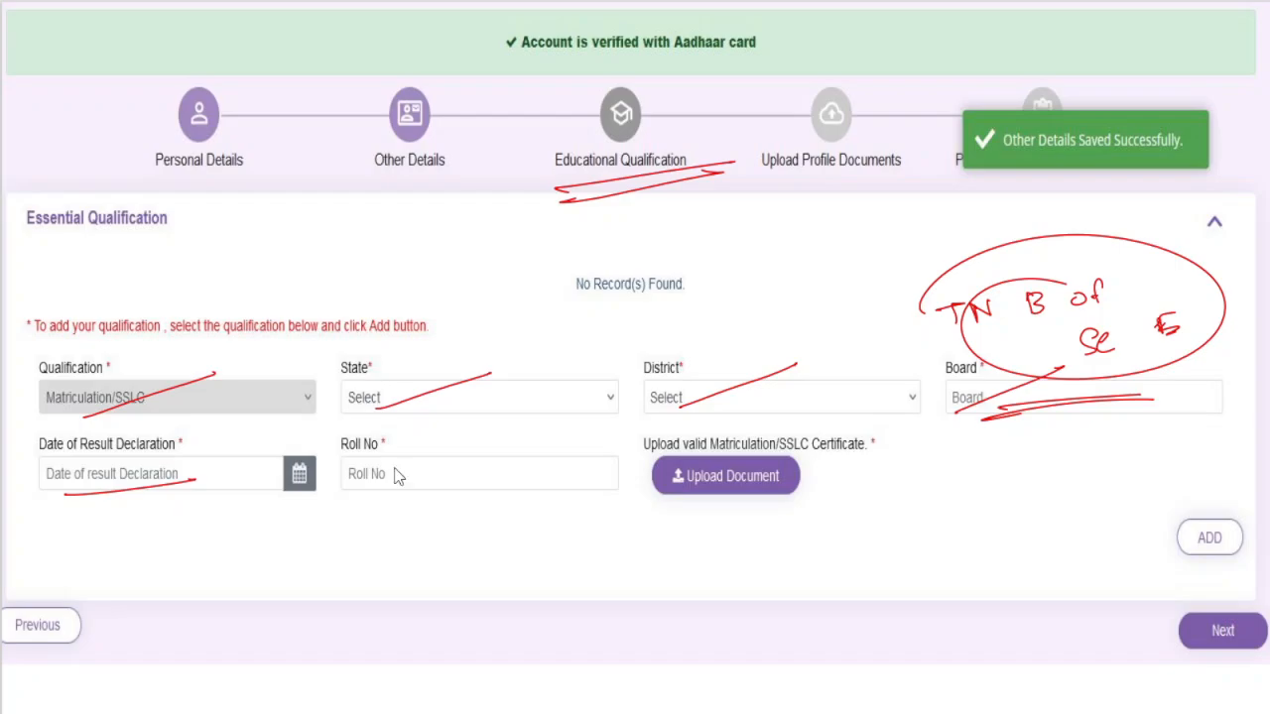
pyautogui.moveTo(466, 536)
pyautogui.mouseDown()
pyautogui.moveTo(480, 627)
pyautogui.moveTo(661, 606)
pyautogui.moveTo(456, 617)
pyautogui.moveTo(595, 568)
pyautogui.mouseUp()
pyautogui.moveTo(489, 595); pyautogui.dragTo(615, 592)
pyautogui.moveTo(523, 613); pyautogui.dragTo(647, 607)
# Draw a "TMR Reg" strip with a circled date spot below the mark sheet sketch, and tick the Date of Result Declaration field.
pyautogui.moveTo(667, 659); pyautogui.dragTo(665, 699)
pyautogui.moveTo(663, 657)
pyautogui.mouseDown()
pyautogui.moveTo(927, 682)
pyautogui.moveTo(893, 713)
pyautogui.mouseUp()
pyautogui.moveTo(664, 700); pyautogui.dragTo(752, 712)
pyautogui.moveTo(692, 617)
pyautogui.mouseDown()
pyautogui.moveTo(695, 640)
pyautogui.moveTo(775, 623)
pyautogui.mouseUp()
pyautogui.moveTo(697, 676)
pyautogui.mouseDown()
pyautogui.moveTo(685, 672)
pyautogui.moveTo(818, 684)
pyautogui.mouseUp()
pyautogui.moveTo(873, 643)
pyautogui.mouseDown()
pyautogui.moveTo(877, 674)
pyautogui.moveTo(913, 656)
pyautogui.mouseUp()
pyautogui.moveTo(901, 652); pyautogui.dragTo(923, 649)
pyautogui.moveTo(859, 683)
pyautogui.mouseDown()
pyautogui.moveTo(888, 662)
pyautogui.moveTo(964, 697)
pyautogui.moveTo(924, 667)
pyautogui.mouseUp()
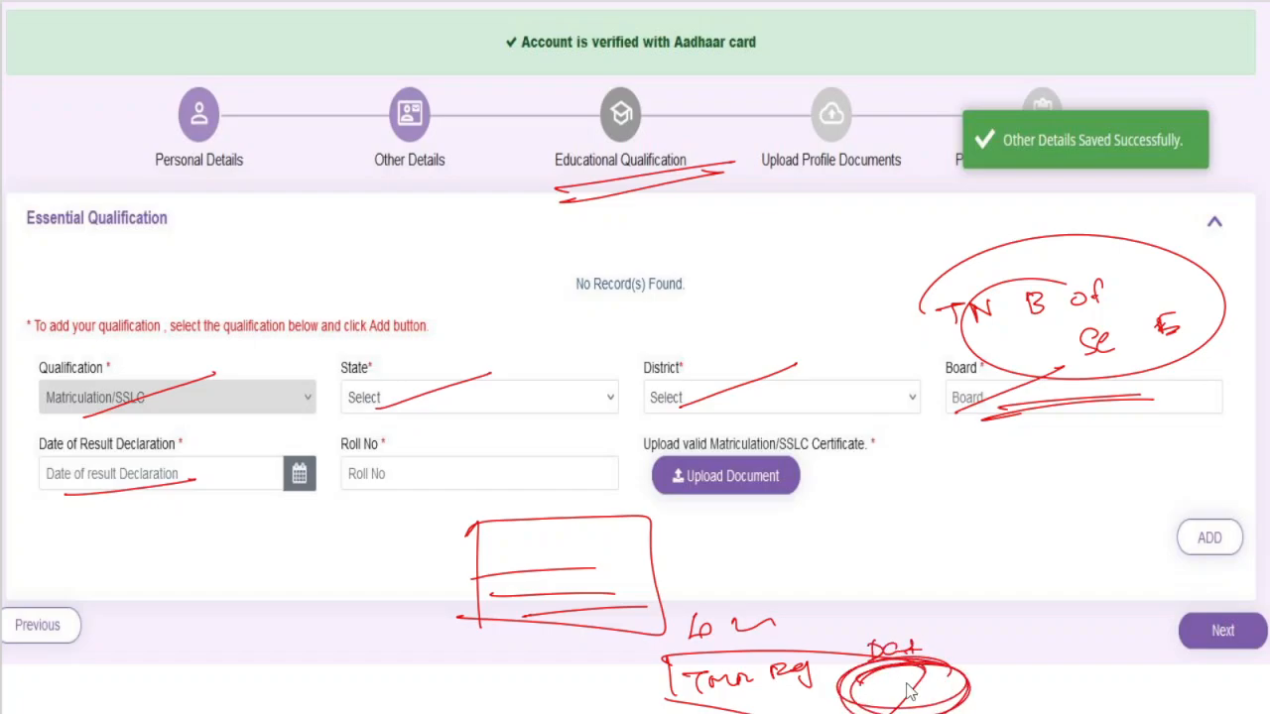
pyautogui.moveTo(151, 508); pyautogui.dragTo(221, 475)
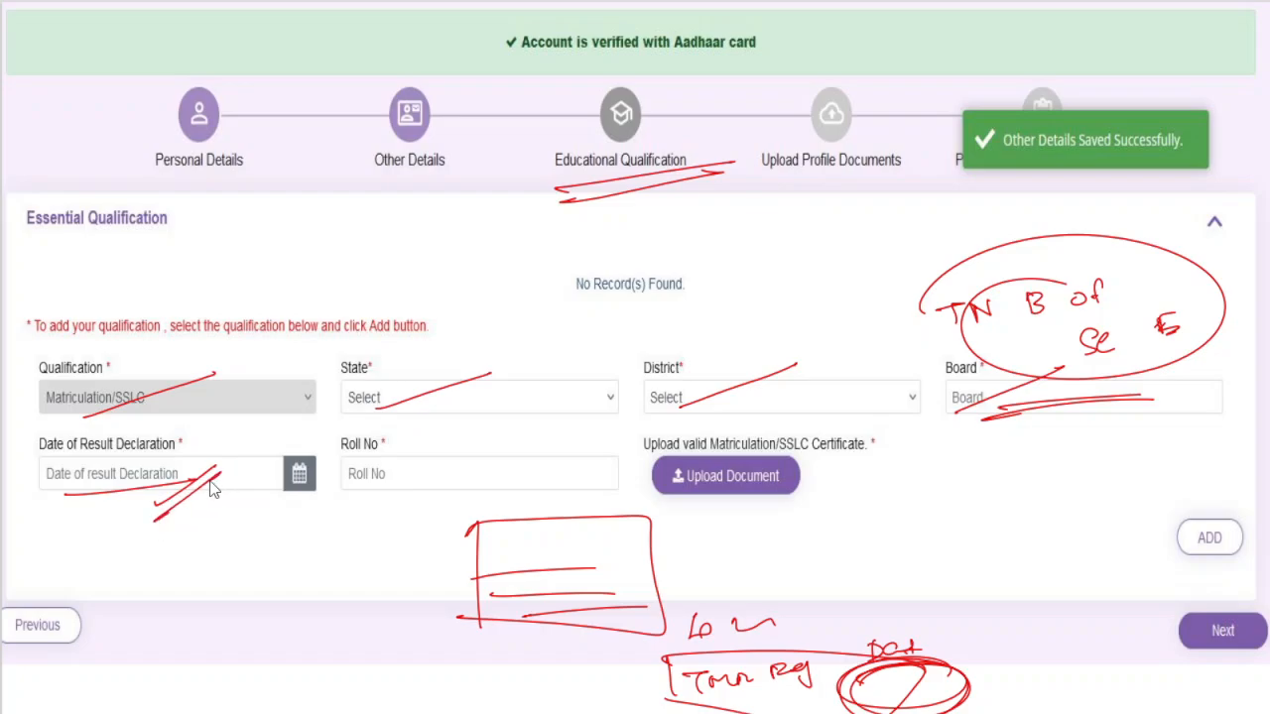
# Circle the Roll No field and sketch an arrow leading to a second document box beside the mark sheet sketch.
pyautogui.moveTo(349, 492); pyautogui.dragTo(419, 464)
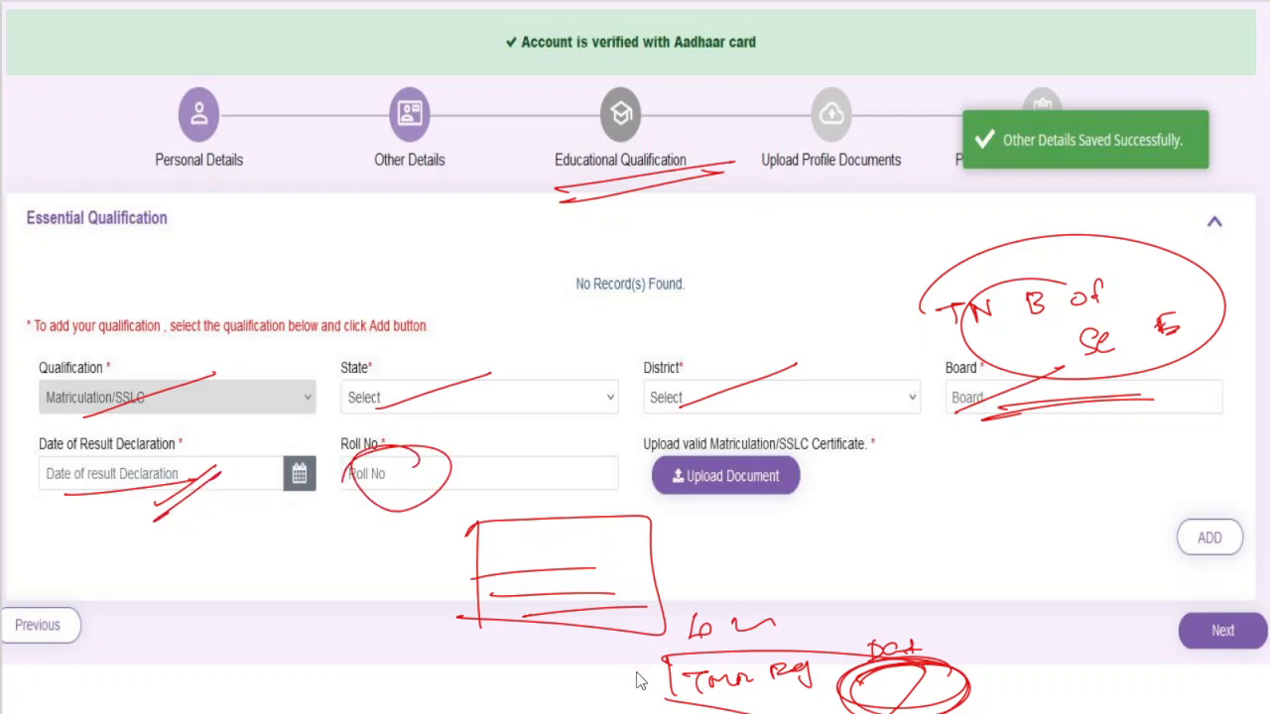
pyautogui.moveTo(639, 671); pyautogui.dragTo(479, 655)
pyautogui.moveTo(512, 639); pyautogui.dragTo(541, 677)
pyautogui.moveTo(222, 599)
pyautogui.mouseDown()
pyautogui.moveTo(213, 684)
pyautogui.moveTo(223, 613)
pyautogui.moveTo(196, 604)
pyautogui.mouseUp()
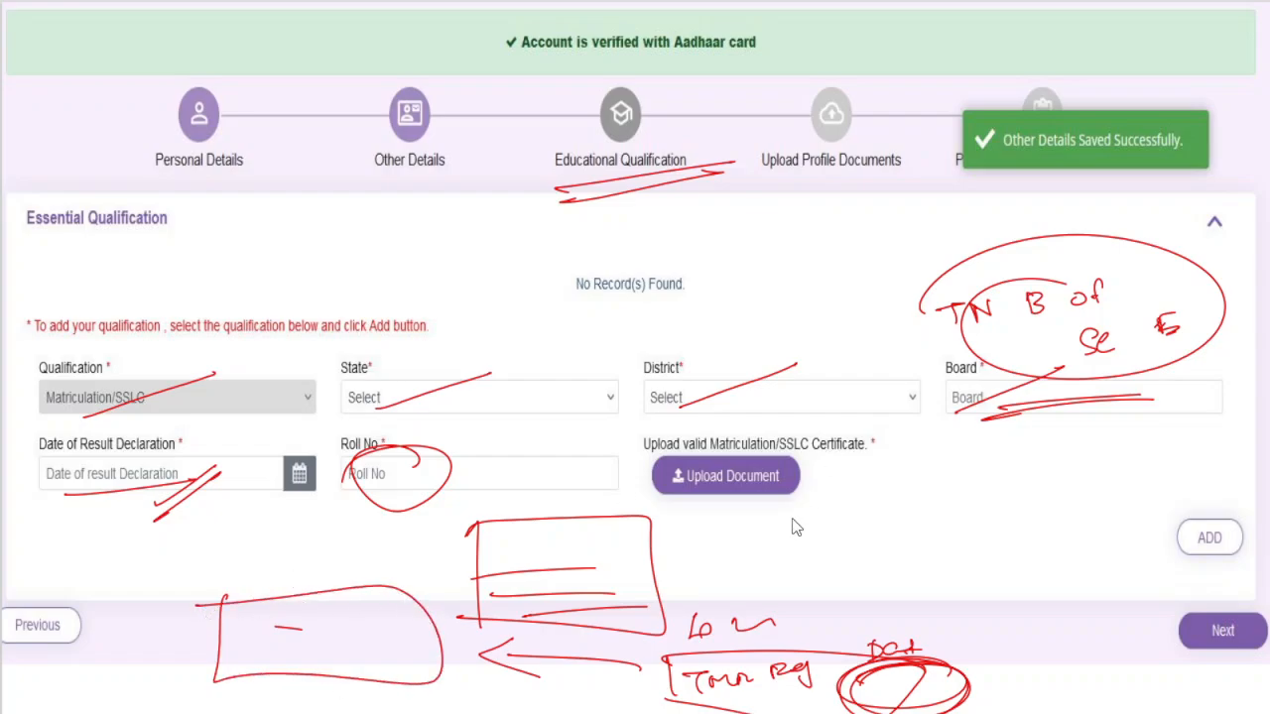
# Tick the certificate's Upload Document and ADD options, and handwrite a circled "12th" between them as the next qualification.
pyautogui.moveTo(803, 493); pyautogui.dragTo(870, 460)
pyautogui.moveTo(1198, 541); pyautogui.dragTo(1254, 502)
pyautogui.moveTo(911, 502)
pyautogui.mouseDown()
pyautogui.moveTo(913, 532)
pyautogui.moveTo(948, 543)
pyautogui.mouseUp()
pyautogui.moveTo(947, 488)
pyautogui.mouseDown()
pyautogui.moveTo(970, 514)
pyautogui.moveTo(984, 496)
pyautogui.moveTo(1050, 499)
pyautogui.mouseUp()
pyautogui.moveTo(1004, 534); pyautogui.dragTo(1051, 512)
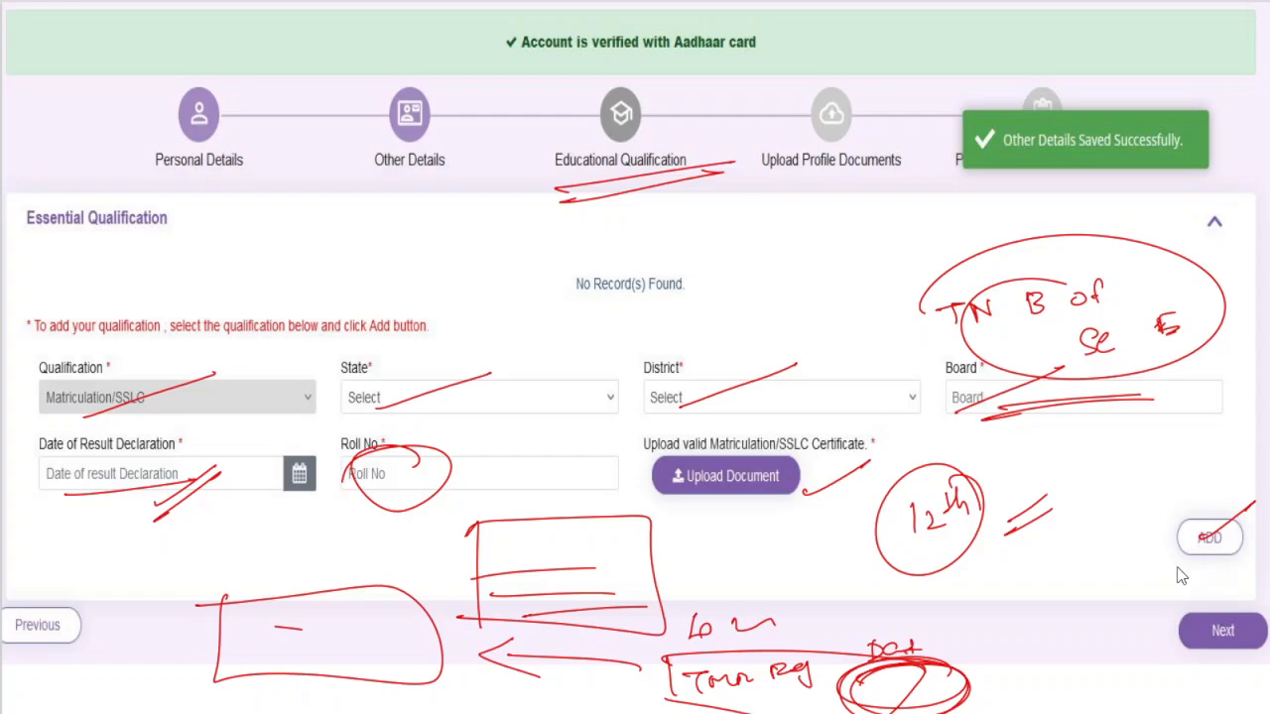
pyautogui.moveTo(1241, 555); pyautogui.dragTo(1194, 590)
# Draw an oval below the circled note, handwrite a circled, ticked "12th" beside the Essential Qualification heading, and mark Next.
pyautogui.moveTo(968, 600)
pyautogui.mouseDown()
pyautogui.moveTo(1101, 635)
pyautogui.moveTo(1042, 581)
pyautogui.mouseUp()
pyautogui.moveTo(379, 242)
pyautogui.mouseDown()
pyautogui.moveTo(428, 260)
pyautogui.moveTo(459, 238)
pyautogui.moveTo(373, 246)
pyautogui.moveTo(449, 202)
pyautogui.mouseUp()
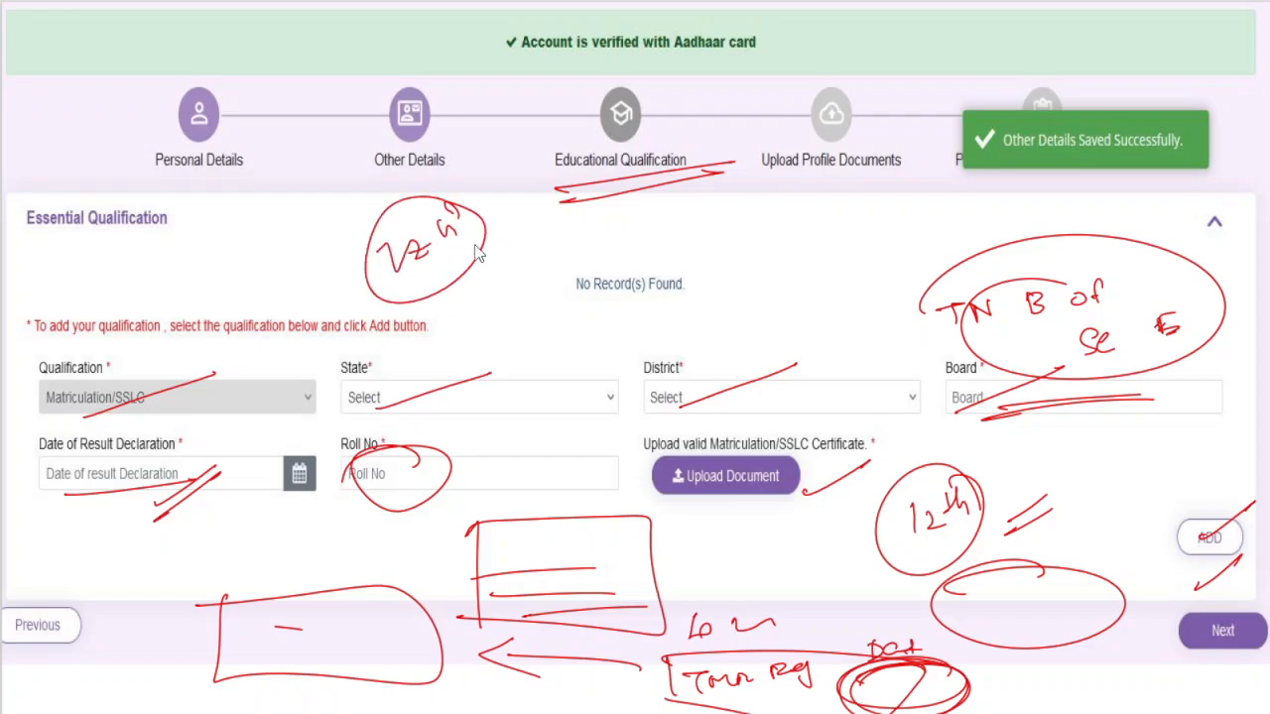
pyautogui.moveTo(475, 269); pyautogui.dragTo(529, 228)
pyautogui.moveTo(482, 274); pyautogui.dragTo(536, 240)
pyautogui.moveTo(1256, 598); pyautogui.dragTo(1202, 631)
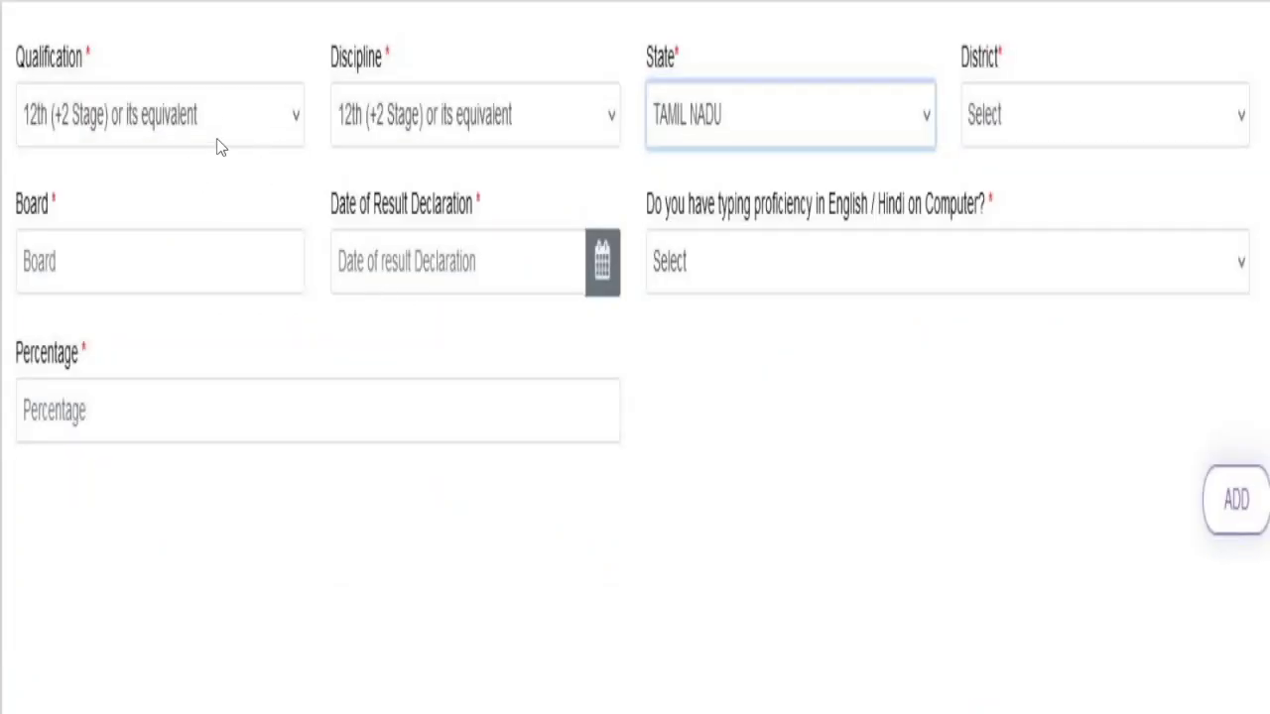
# Mark the 12th-standard form's Qualification, Discipline, District and Board fields in red and circle TAMIL NADU as the state.
pyautogui.moveTo(58, 145); pyautogui.dragTo(254, 130)
pyautogui.moveTo(395, 143); pyautogui.dragTo(550, 125)
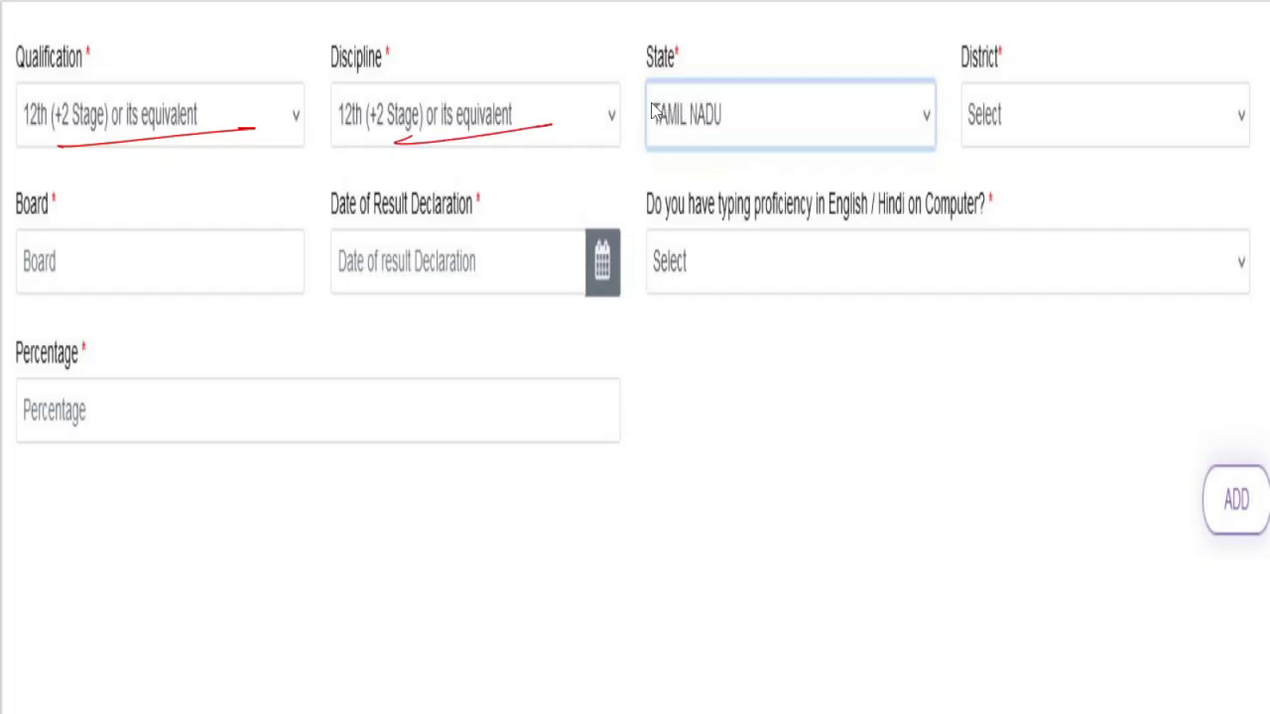
pyautogui.moveTo(656, 100)
pyautogui.mouseDown()
pyautogui.moveTo(770, 105)
pyautogui.moveTo(756, 115)
pyautogui.mouseUp()
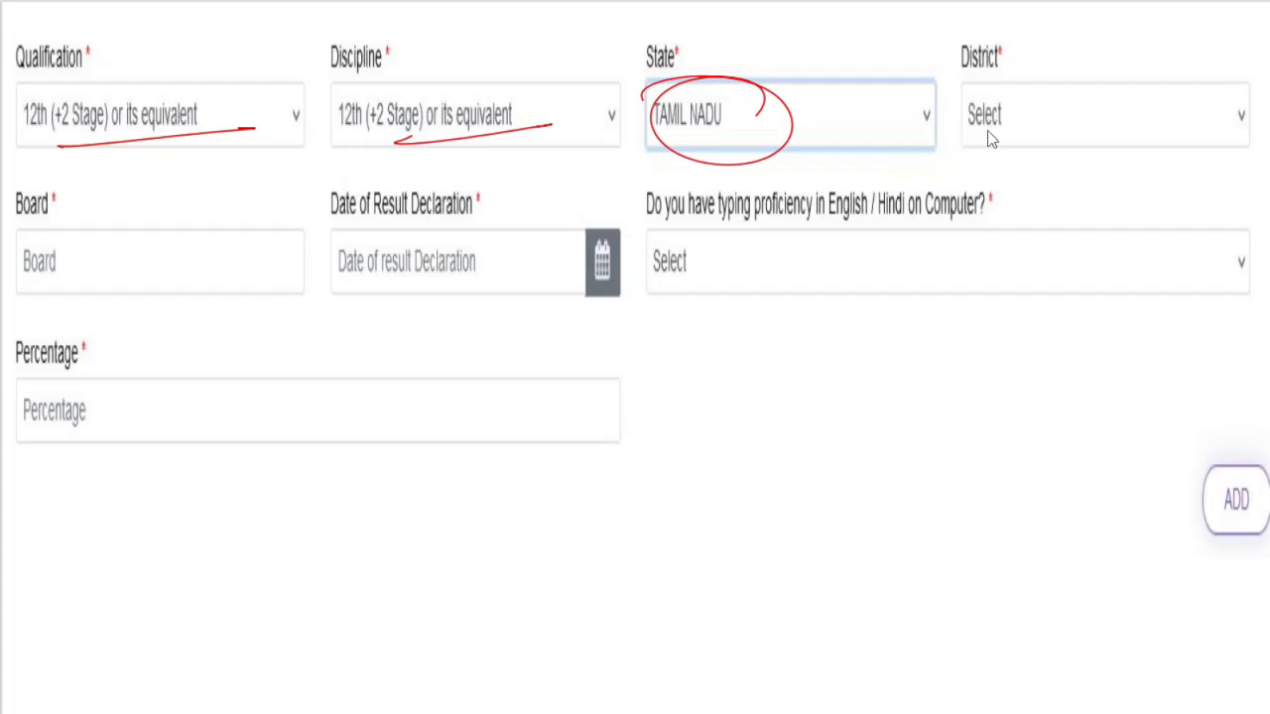
pyautogui.moveTo(962, 139); pyautogui.dragTo(1091, 117)
pyautogui.moveTo(33, 289); pyautogui.dragTo(220, 239)
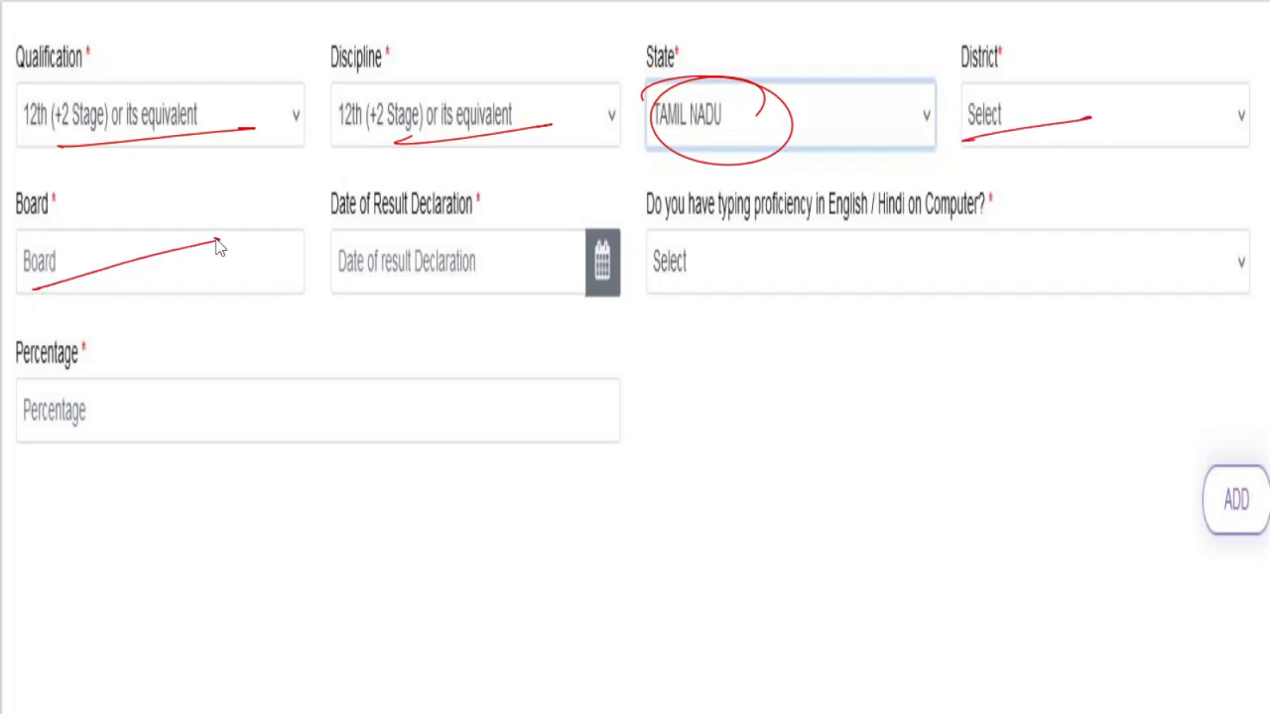
# Handwrite "TN" above the 12th form's Board field, and underline Date of Result Declaration with the note "TMR".
pyautogui.moveTo(133, 213); pyautogui.dragTo(206, 198)
pyautogui.moveTo(355, 294); pyautogui.dragTo(536, 258)
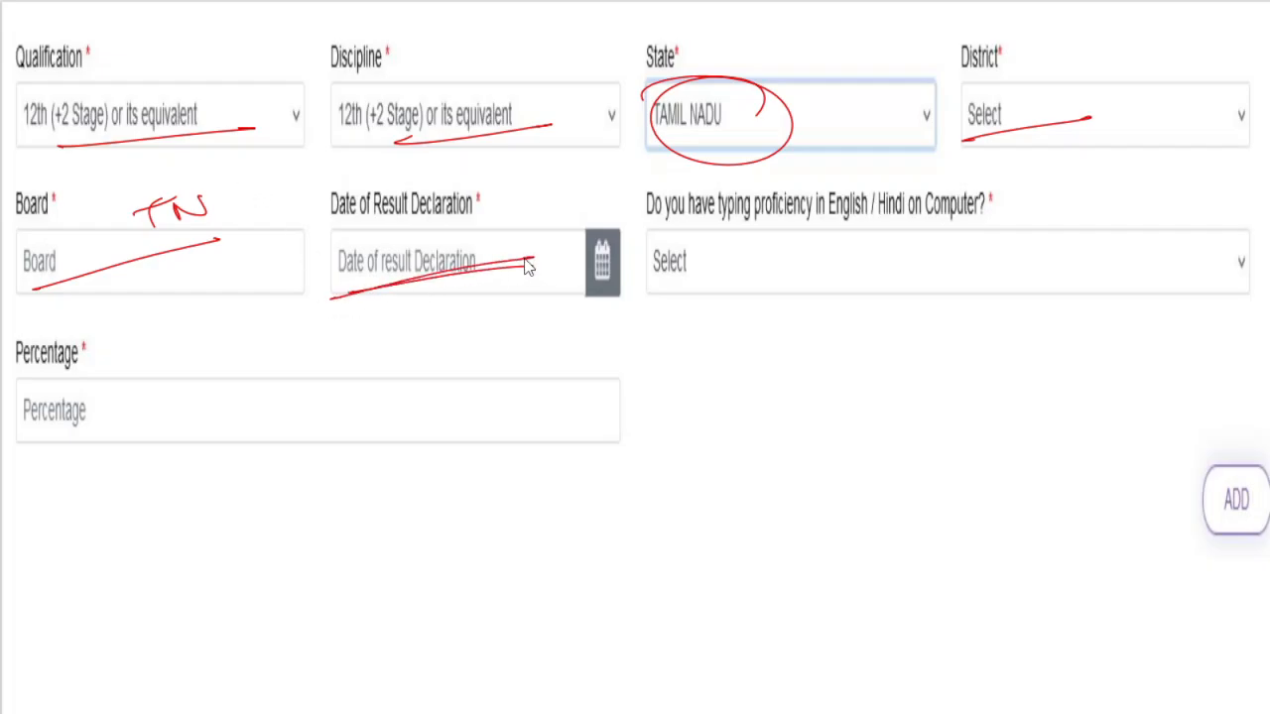
pyautogui.moveTo(391, 286); pyautogui.dragTo(423, 282)
pyautogui.moveTo(407, 284)
pyautogui.mouseDown()
pyautogui.moveTo(404, 309)
pyautogui.moveTo(478, 282)
pyautogui.mouseUp()
# Underline the English/Hindi typing proficiency question and tick its answer field, the Percentage field and ADD.
pyautogui.moveTo(789, 227); pyautogui.dragTo(1011, 221)
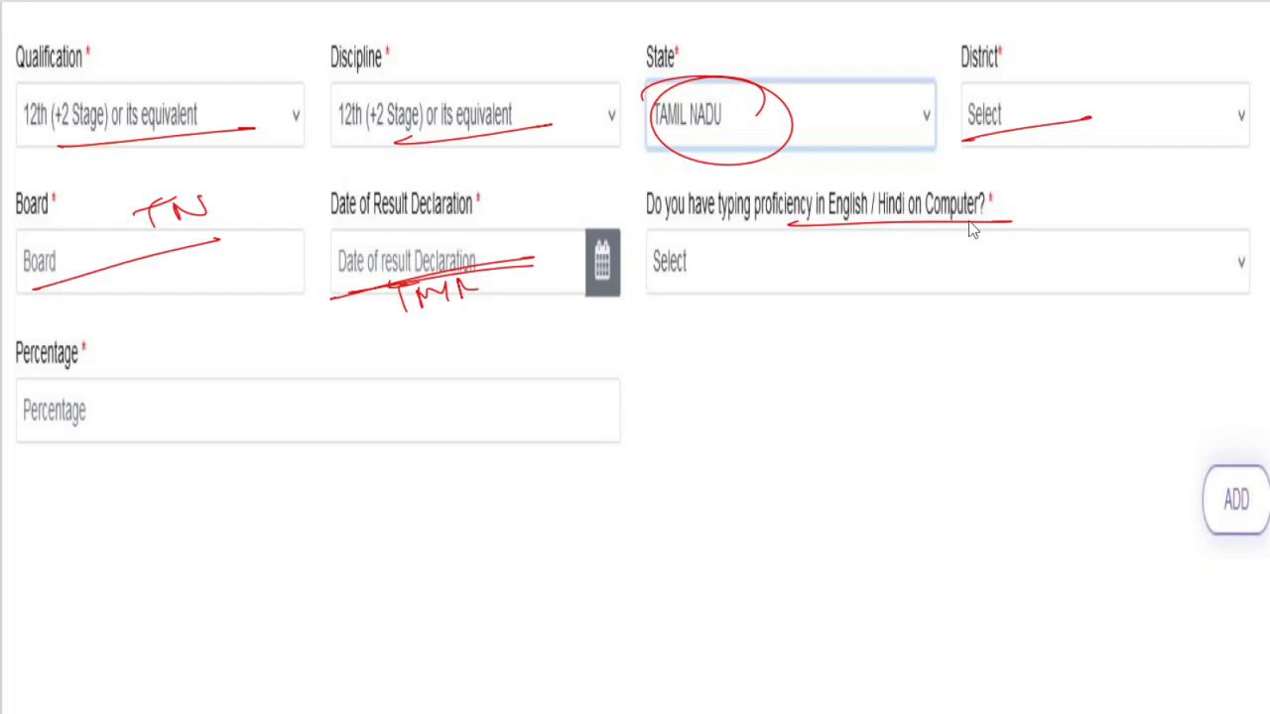
pyautogui.moveTo(669, 285); pyautogui.dragTo(750, 239)
pyautogui.moveTo(77, 442); pyautogui.dragTo(216, 391)
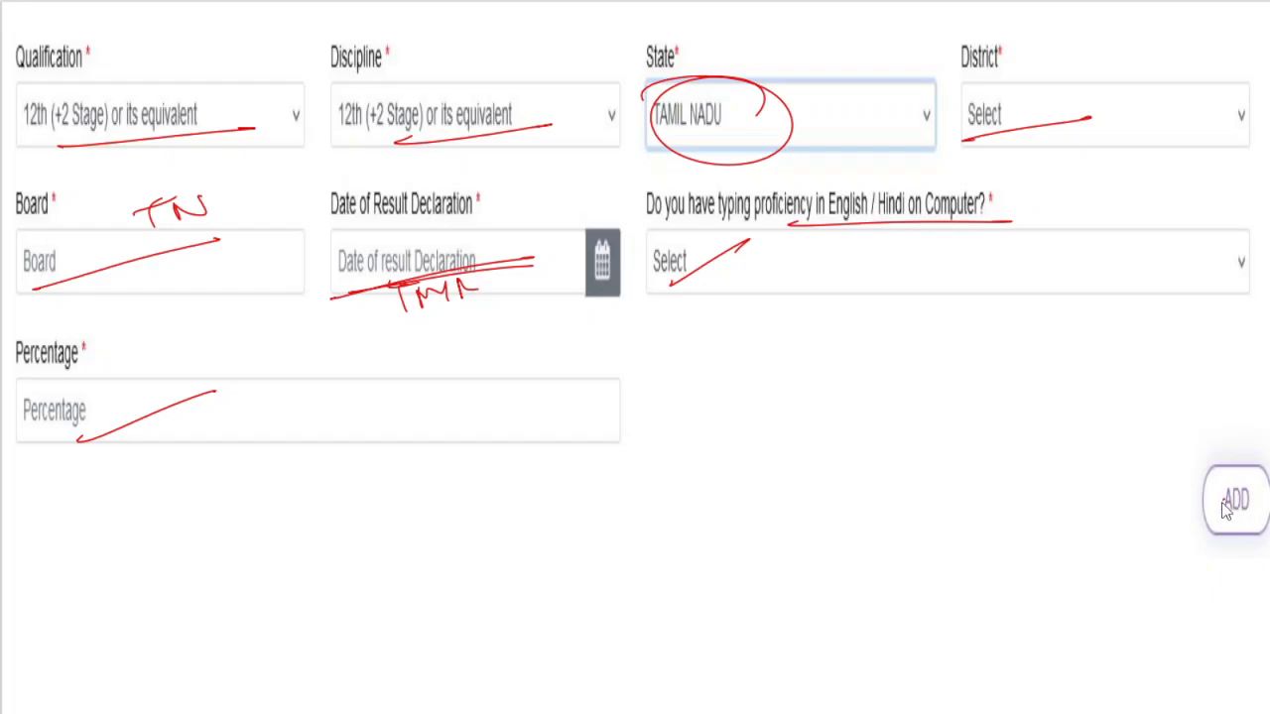
pyautogui.moveTo(1222, 503); pyautogui.dragTo(1268, 471)
# Draw a long oval below the 12th form and handwrite "Degree" and "Sub Stream" inside it.
pyautogui.moveTo(87, 523)
pyautogui.mouseDown()
pyautogui.moveTo(916, 529)
pyautogui.moveTo(935, 646)
pyautogui.moveTo(92, 506)
pyautogui.mouseUp()
pyautogui.moveTo(278, 574)
pyautogui.mouseDown()
pyautogui.moveTo(290, 595)
pyautogui.moveTo(425, 563)
pyautogui.mouseUp()
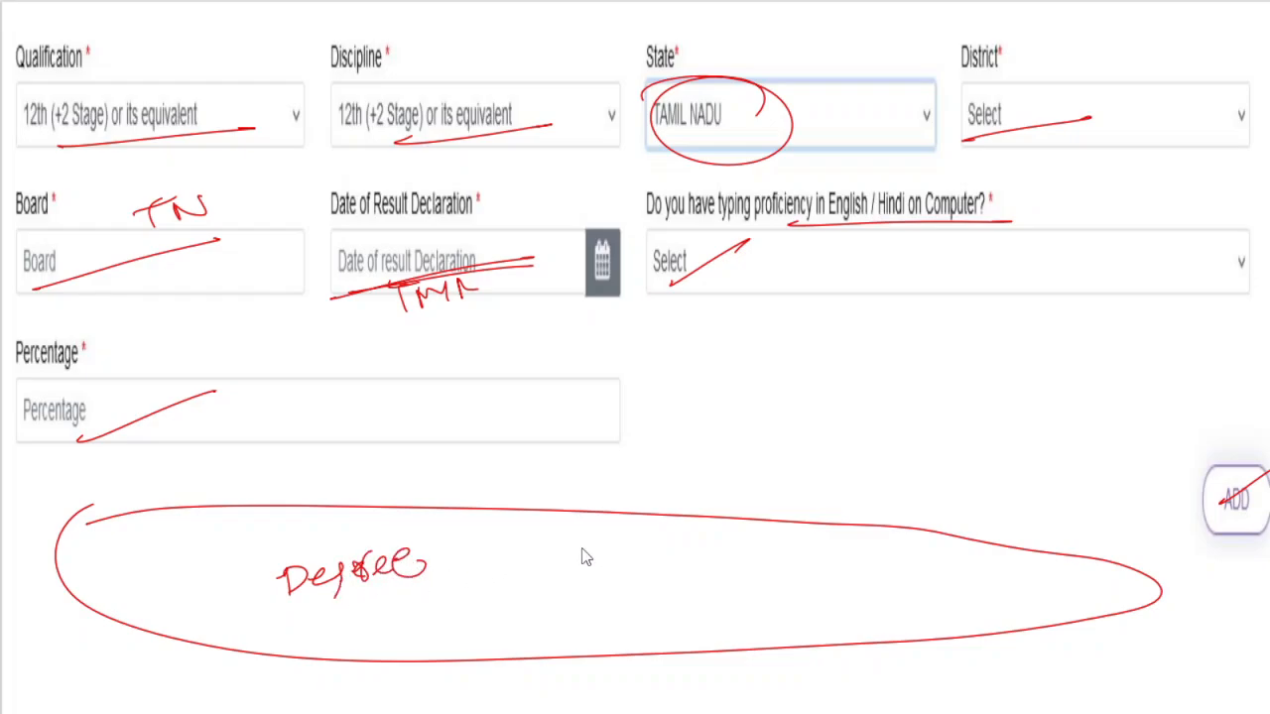
pyautogui.moveTo(680, 558)
pyautogui.mouseDown()
pyautogui.moveTo(685, 595)
pyautogui.moveTo(864, 566)
pyautogui.mouseUp()
# Handwrite the degree examples "BE" and "B.SC" above the oval, and link them to "Sub Stream" with lines and an arrow.
pyautogui.moveTo(723, 395)
pyautogui.mouseDown()
pyautogui.moveTo(727, 409)
pyautogui.moveTo(771, 420)
pyautogui.moveTo(744, 470)
pyautogui.moveTo(805, 451)
pyautogui.mouseUp()
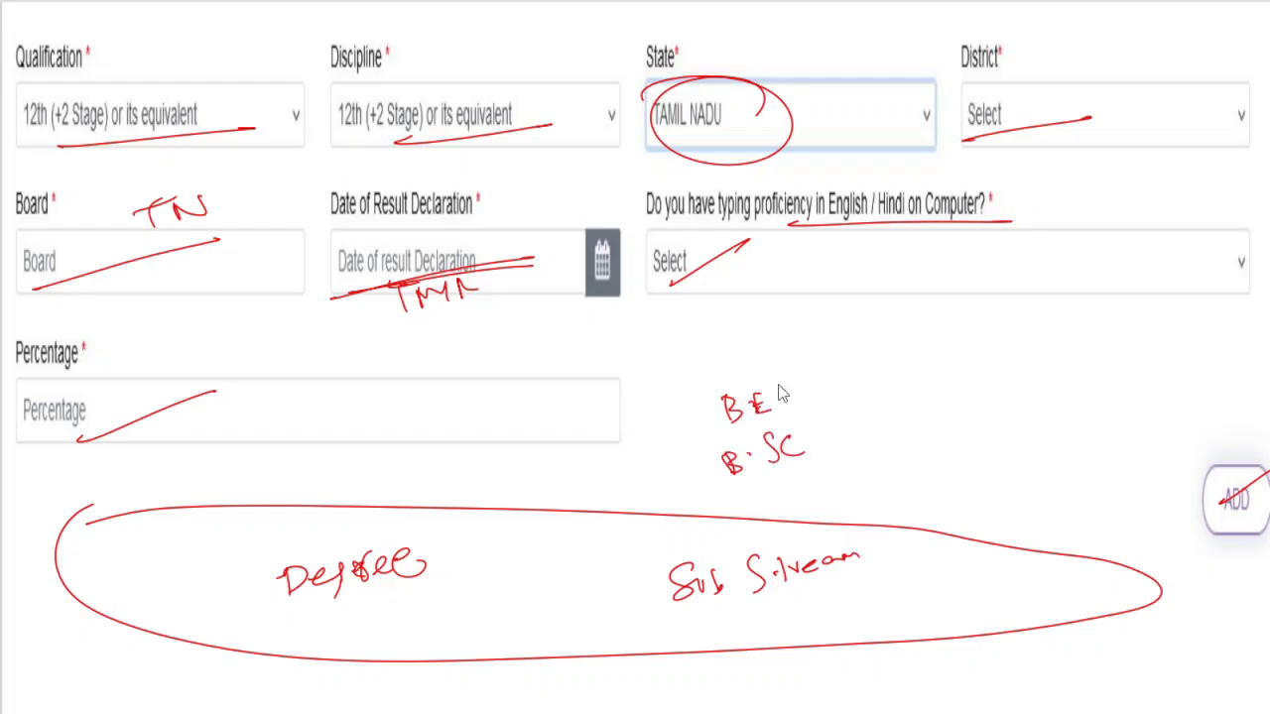
pyautogui.moveTo(790, 392); pyautogui.dragTo(858, 360)
pyautogui.moveTo(823, 432)
pyautogui.mouseDown()
pyautogui.moveTo(895, 443)
pyautogui.moveTo(888, 541)
pyautogui.moveTo(930, 542)
pyautogui.mouseUp()
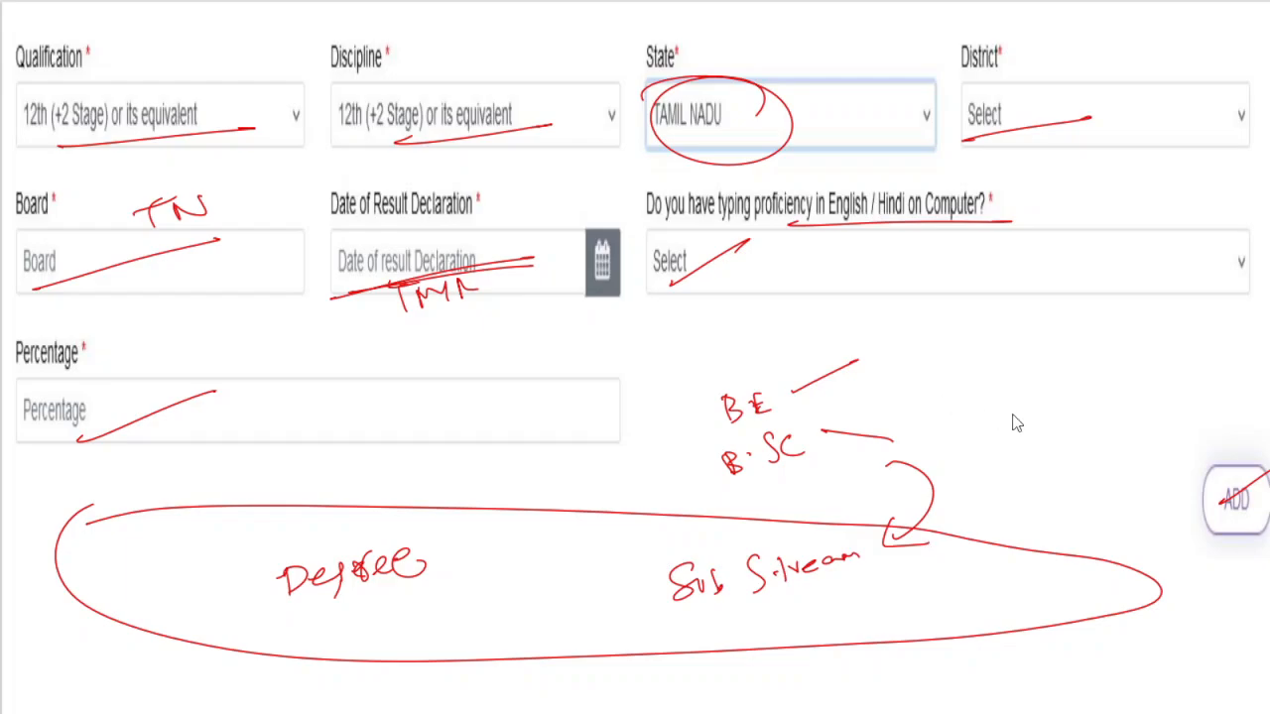
pyautogui.moveTo(1012, 419)
pyautogui.mouseDown()
pyautogui.moveTo(1091, 405)
pyautogui.moveTo(1095, 422)
pyautogui.mouseUp()
pyautogui.moveTo(848, 585); pyautogui.dragTo(887, 601)
pyautogui.moveTo(907, 591)
pyautogui.mouseDown()
pyautogui.moveTo(908, 615)
pyautogui.moveTo(982, 580)
pyautogui.mouseUp()
pyautogui.moveTo(776, 375)
pyautogui.mouseDown()
pyautogui.moveTo(832, 338)
pyautogui.moveTo(797, 365)
pyautogui.mouseUp()
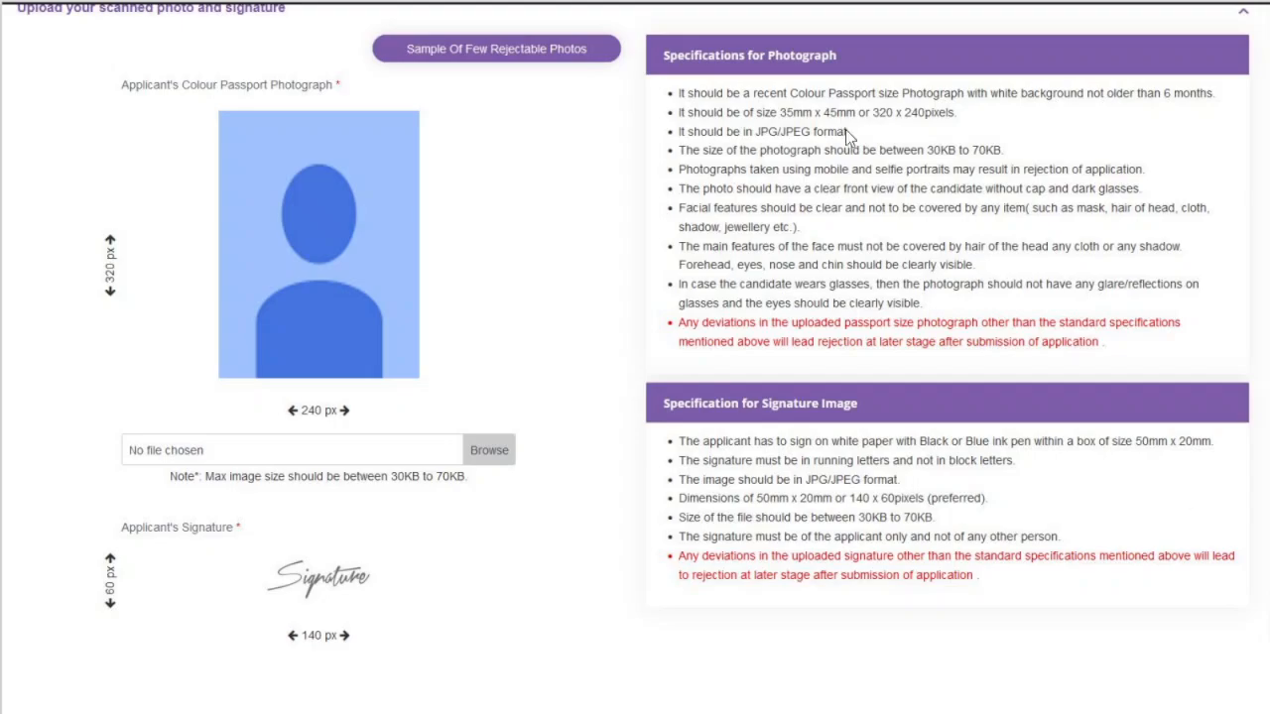
# Underline the JPG/JPEG format and 30KB to 70KB photo rules, and mark Browse, the photo placeholder and Sample Of Few Rejectable Photos.
pyautogui.moveTo(748, 142); pyautogui.dragTo(850, 138)
pyautogui.moveTo(926, 156); pyautogui.dragTo(1024, 155)
pyautogui.moveTo(465, 456)
pyautogui.mouseDown()
pyautogui.moveTo(506, 466)
pyautogui.moveTo(543, 439)
pyautogui.mouseUp()
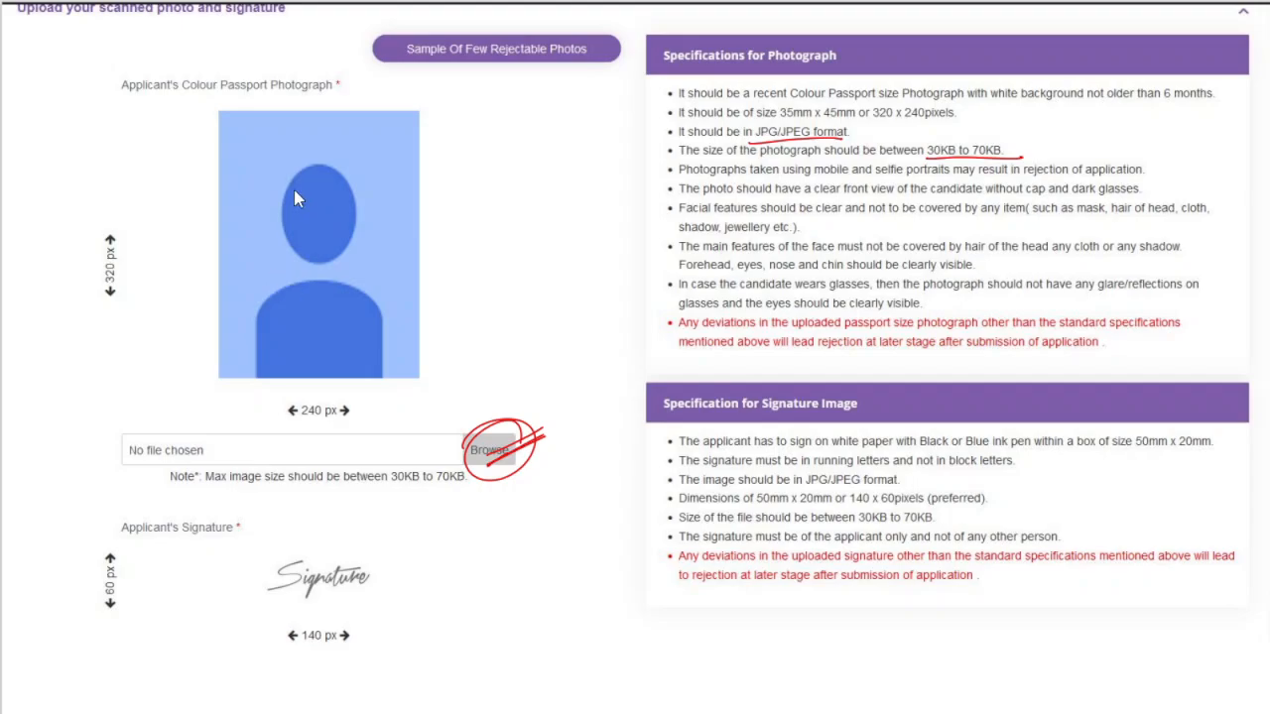
pyautogui.moveTo(298, 133); pyautogui.dragTo(275, 304)
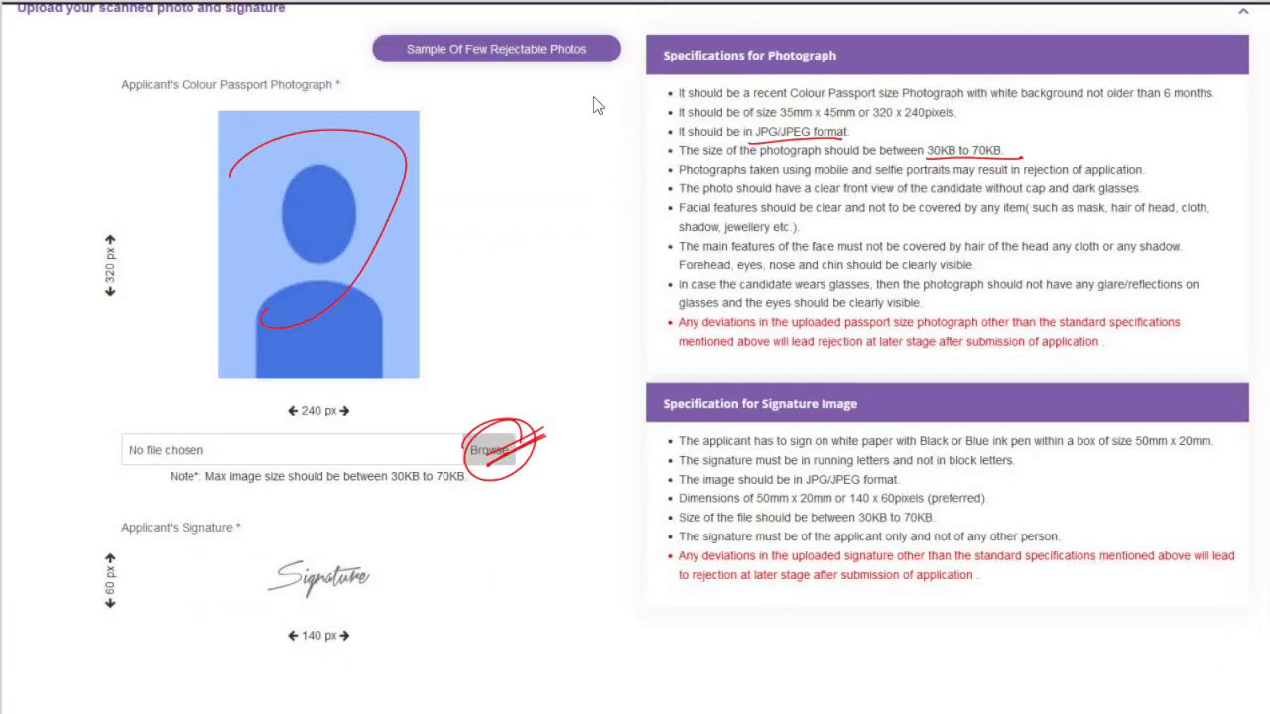
pyautogui.moveTo(615, 32); pyautogui.dragTo(536, 72)
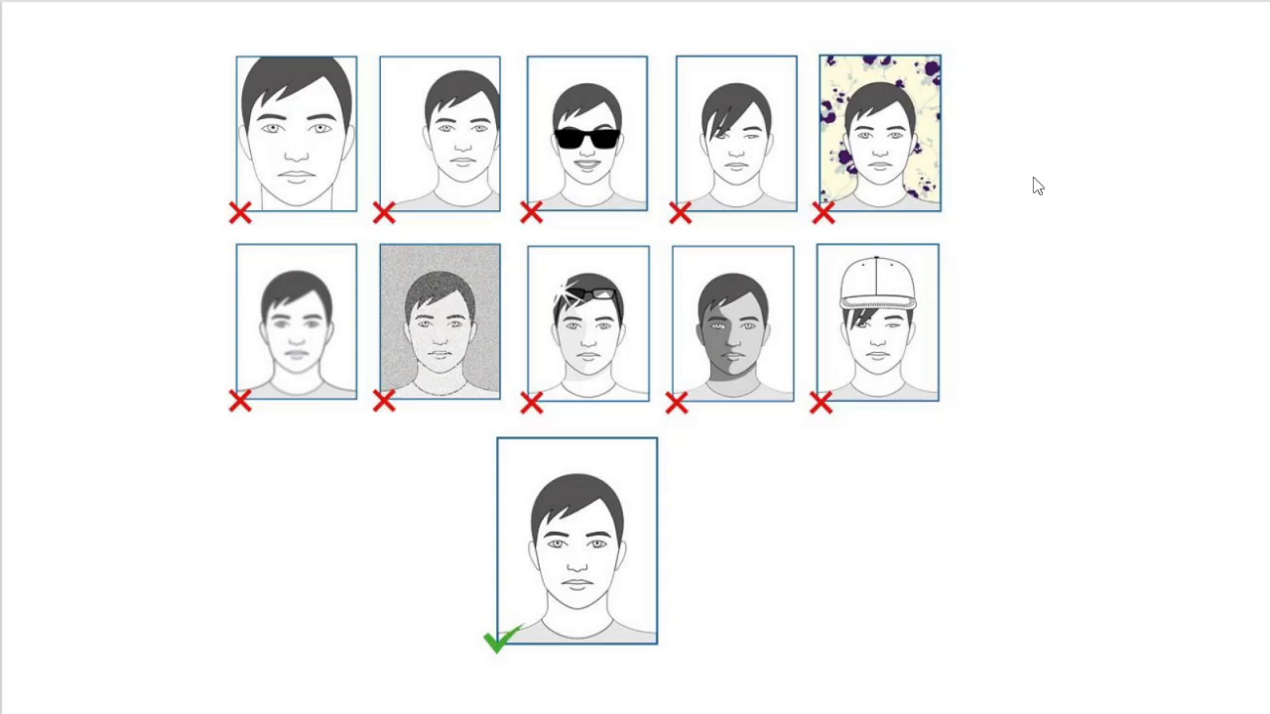
# Bracket the sample photos, cross out the two rows of rejected ones and tick the acceptable portrait.
pyautogui.moveTo(991, 99)
pyautogui.mouseDown()
pyautogui.moveTo(1009, 334)
pyautogui.moveTo(950, 645)
pyautogui.mouseUp()
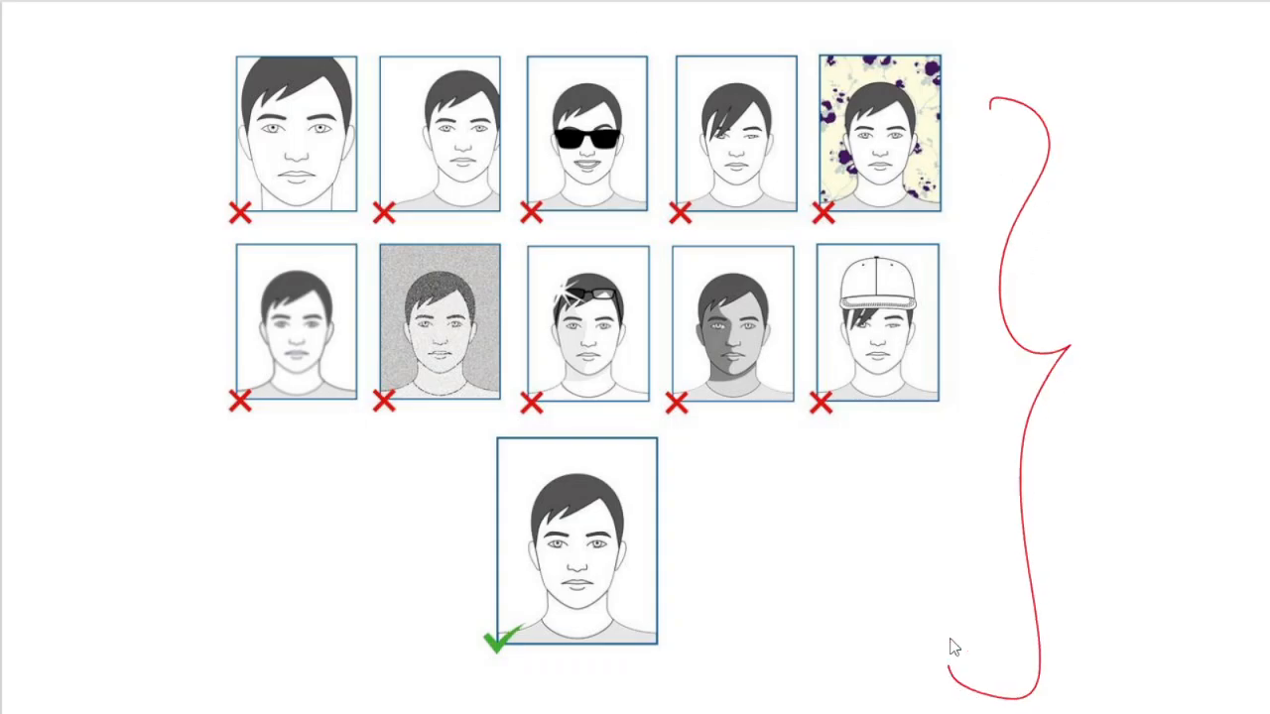
pyautogui.moveTo(298, 89); pyautogui.dragTo(960, 338)
pyautogui.moveTo(911, 92); pyautogui.dragTo(345, 339)
pyautogui.moveTo(657, 551); pyautogui.dragTo(720, 514)
pyautogui.moveTo(674, 552); pyautogui.dragTo(716, 536)
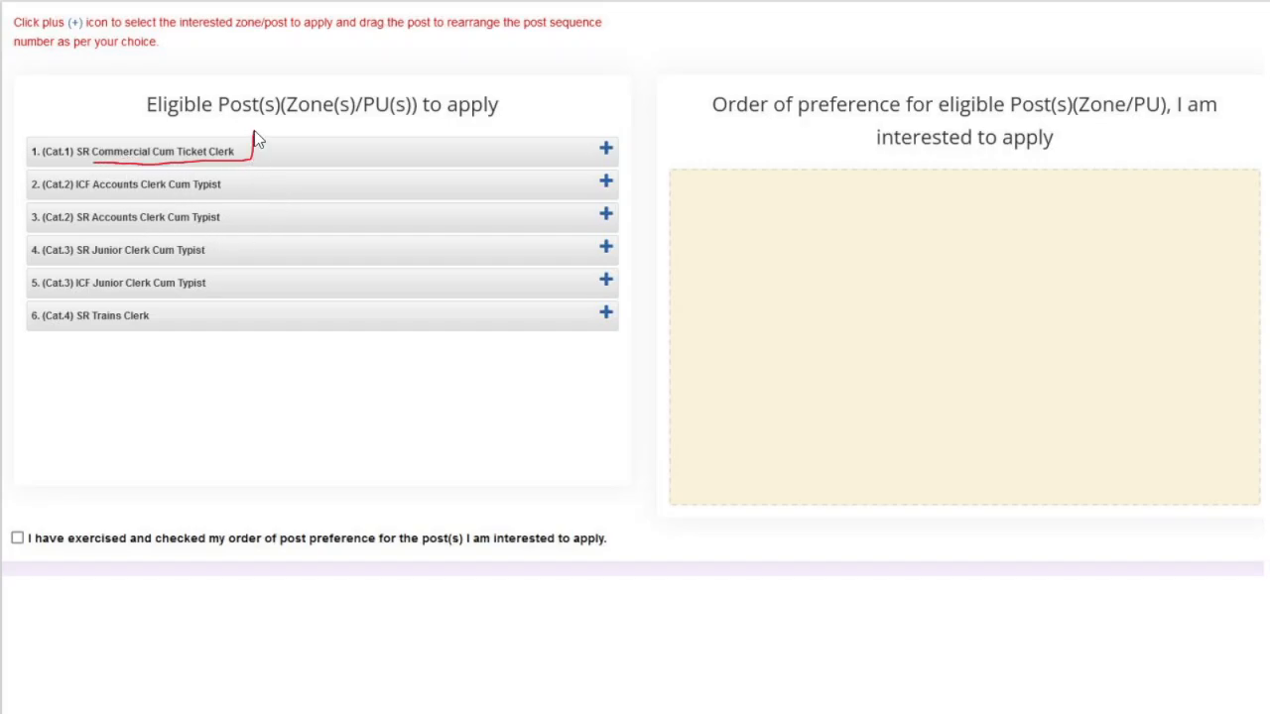
# Box the SR Commercial Cum Ticket Clerk post, tick its plus icon and draw its slot in the order-of-preference area.
pyautogui.moveTo(256, 139); pyautogui.dragTo(113, 156)
pyautogui.moveTo(609, 151); pyautogui.dragTo(645, 125)
pyautogui.moveTo(683, 210)
pyautogui.mouseDown()
pyautogui.moveTo(859, 227)
pyautogui.moveTo(1196, 192)
pyautogui.moveTo(723, 165)
pyautogui.moveTo(701, 202)
pyautogui.mouseUp()
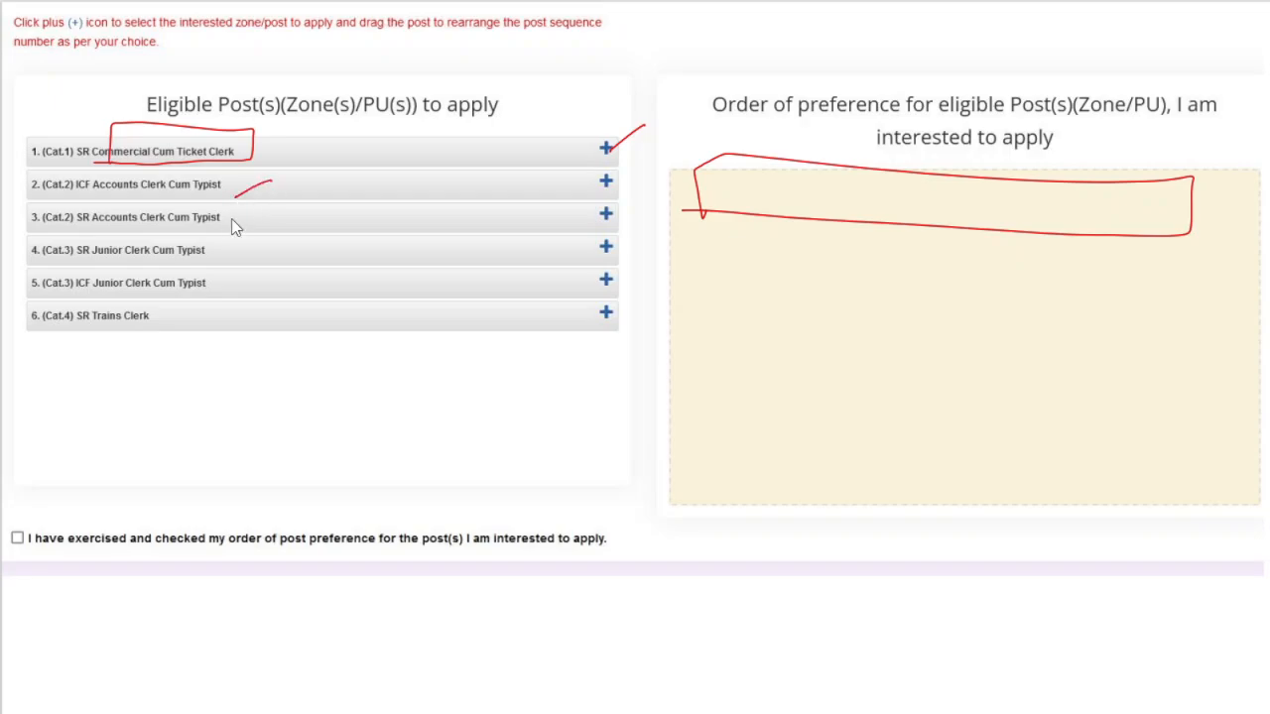
# Tick the other clerk posts, draw two more preference slots and link them with a curve to illustrate reordering.
pyautogui.moveTo(226, 251); pyautogui.dragTo(244, 239)
pyautogui.moveTo(208, 294); pyautogui.dragTo(241, 278)
pyautogui.moveTo(747, 310)
pyautogui.mouseDown()
pyautogui.moveTo(898, 247)
pyautogui.moveTo(781, 236)
pyautogui.mouseUp()
pyautogui.moveTo(702, 308)
pyautogui.mouseDown()
pyautogui.moveTo(788, 411)
pyautogui.moveTo(661, 353)
pyautogui.moveTo(619, 350)
pyautogui.mouseUp()
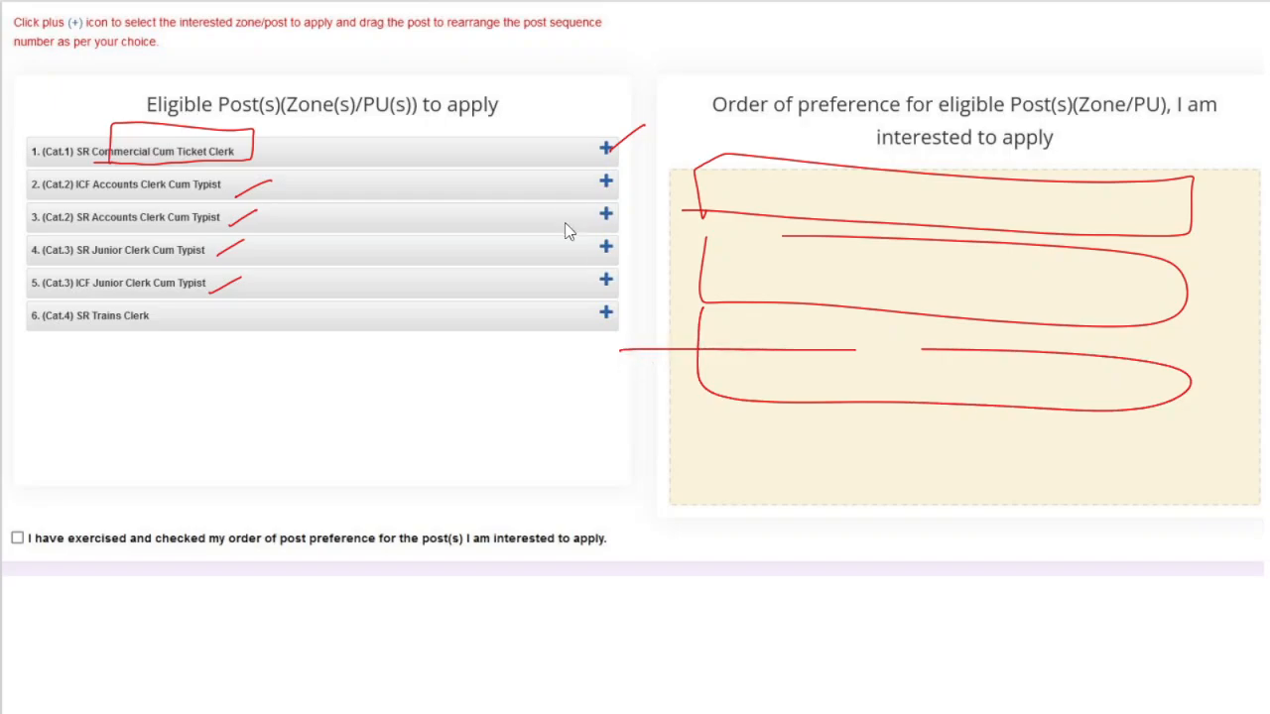
pyautogui.moveTo(1017, 380); pyautogui.dragTo(1020, 275)
# Bracket the eligible posts, note a circled "40K" for the ticket clerk post and "33K" for the clerk cum typist posts.
pyautogui.moveTo(432, 149); pyautogui.dragTo(438, 303)
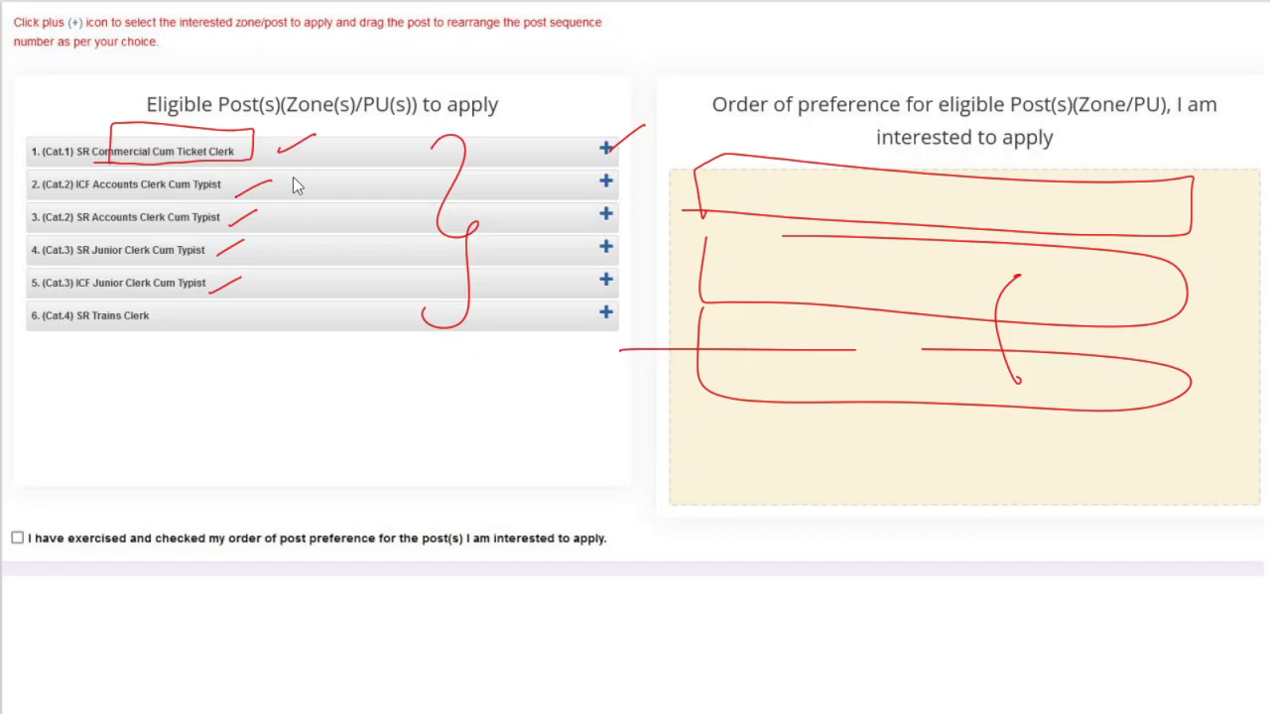
pyautogui.moveTo(373, 144); pyautogui.dragTo(549, 119)
pyautogui.moveTo(513, 111)
pyautogui.mouseDown()
pyautogui.moveTo(549, 126)
pyautogui.moveTo(535, 133)
pyautogui.mouseUp()
pyautogui.moveTo(576, 95); pyautogui.dragTo(633, 103)
pyautogui.moveTo(289, 216); pyautogui.dragTo(295, 314)
pyautogui.moveTo(310, 244); pyautogui.dragTo(377, 248)
pyautogui.moveTo(561, 114)
pyautogui.mouseDown()
pyautogui.moveTo(655, 75)
pyautogui.moveTo(645, 96)
pyautogui.mouseUp()
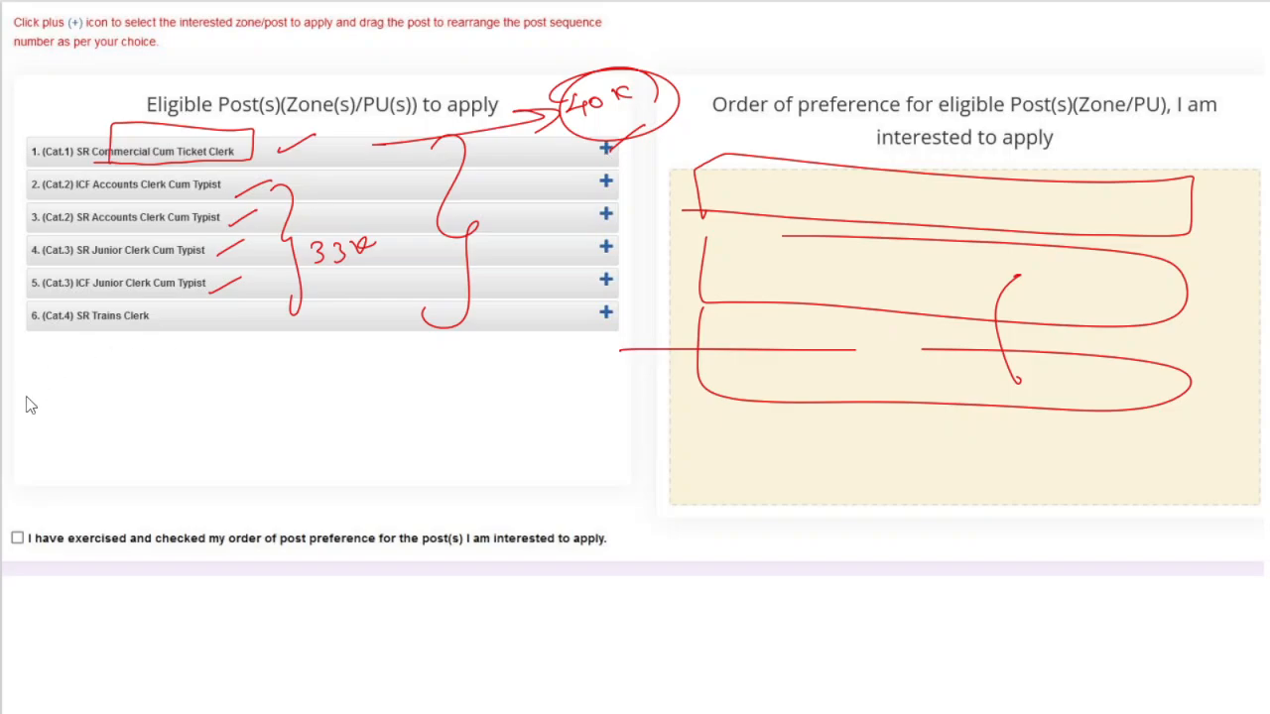
# Mark the post-preference confirmation, the unticked LASIK and eligibility declarations, the Place field, the signature box, Save and Preview Application.
pyautogui.moveTo(17, 534); pyautogui.dragTo(71, 490)
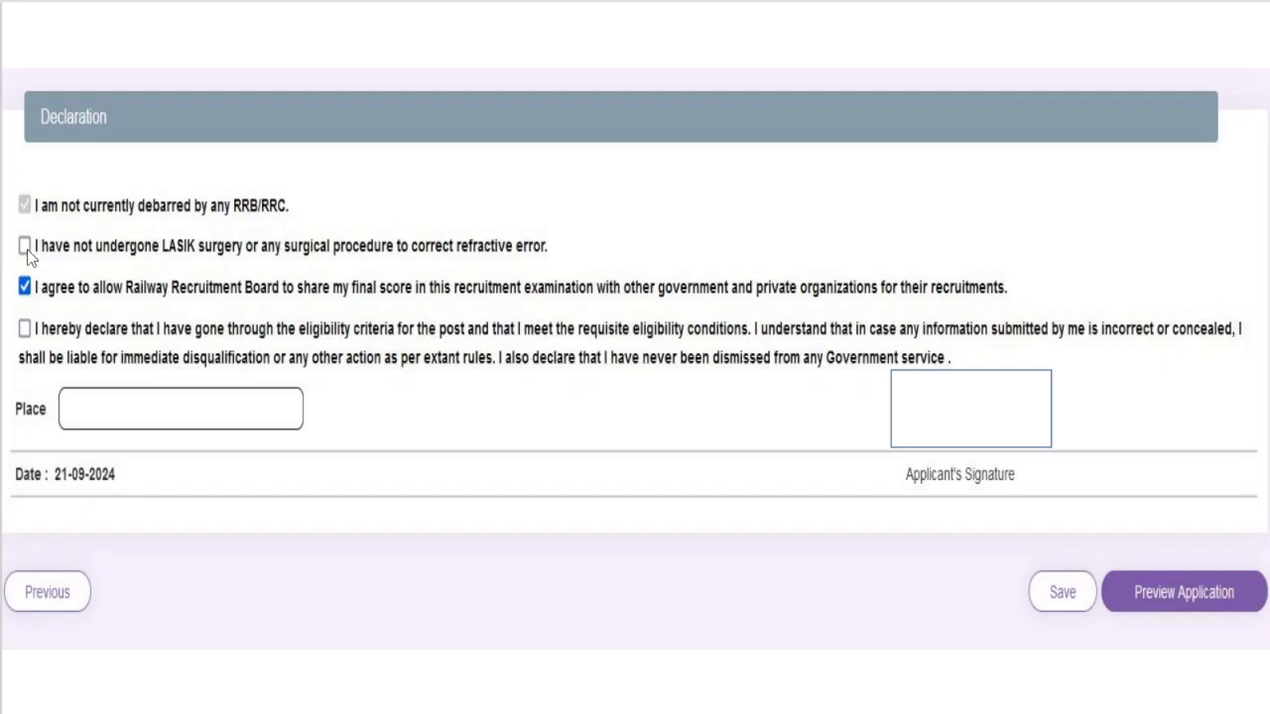
pyautogui.moveTo(18, 254); pyautogui.dragTo(42, 246)
pyautogui.moveTo(17, 332); pyautogui.dragTo(49, 311)
pyautogui.moveTo(66, 415)
pyautogui.mouseDown()
pyautogui.moveTo(145, 393)
pyautogui.moveTo(210, 412)
pyautogui.mouseUp()
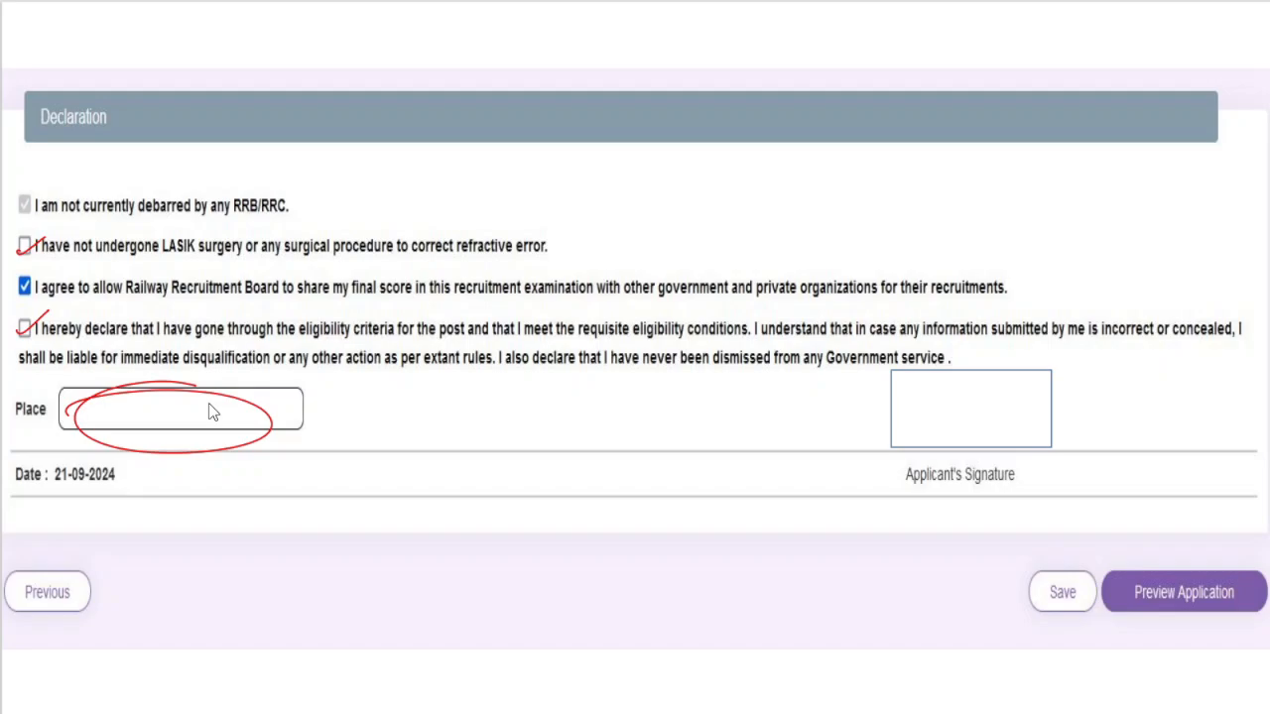
pyautogui.moveTo(953, 418); pyautogui.dragTo(1113, 411)
pyautogui.moveTo(1051, 587)
pyautogui.mouseDown()
pyautogui.moveTo(1124, 540)
pyautogui.moveTo(1239, 625)
pyautogui.moveTo(1146, 573)
pyautogui.moveTo(1203, 612)
pyautogui.mouseUp()
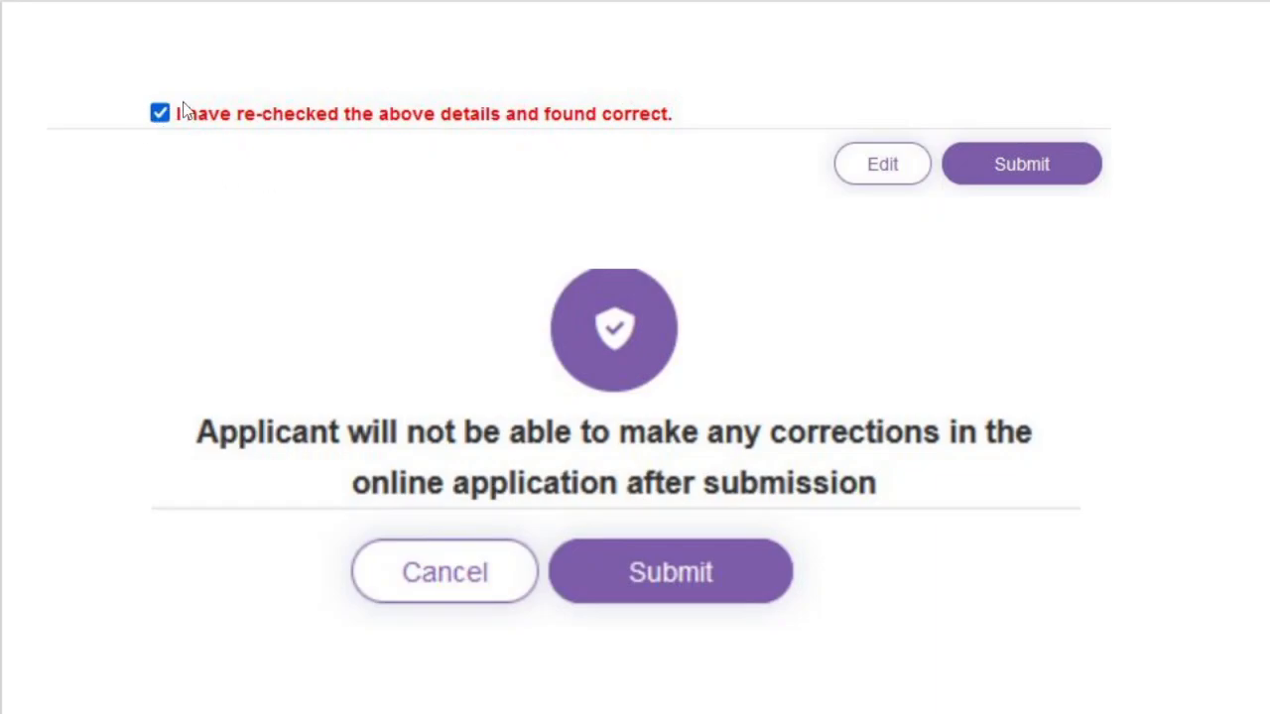
# Tick Submit for the re-checked details, bracket the no-corrections notice and mark its confirming Submit option.
pyautogui.moveTo(1007, 157); pyautogui.dragTo(1070, 111)
pyautogui.moveTo(1071, 345)
pyautogui.mouseDown()
pyautogui.moveTo(1095, 382)
pyautogui.moveTo(1072, 543)
pyautogui.mouseUp()
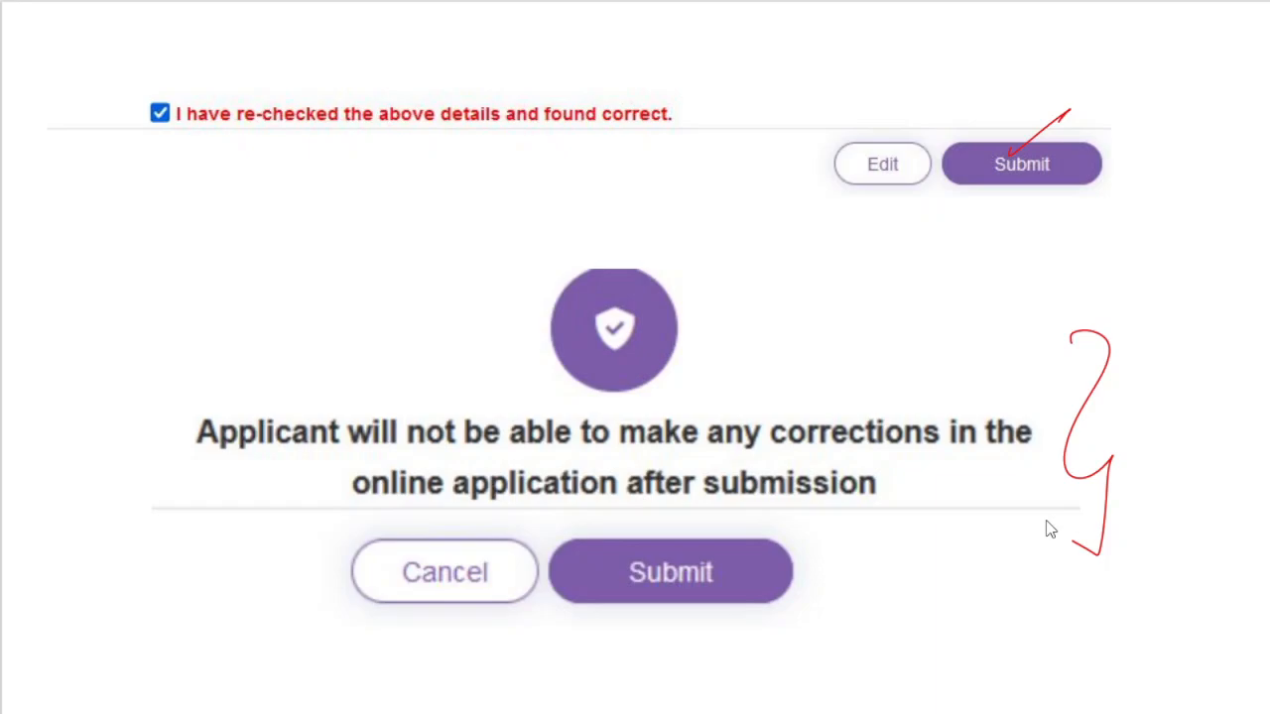
pyautogui.moveTo(834, 534); pyautogui.dragTo(779, 563)
pyautogui.moveTo(770, 588); pyautogui.dragTo(841, 542)
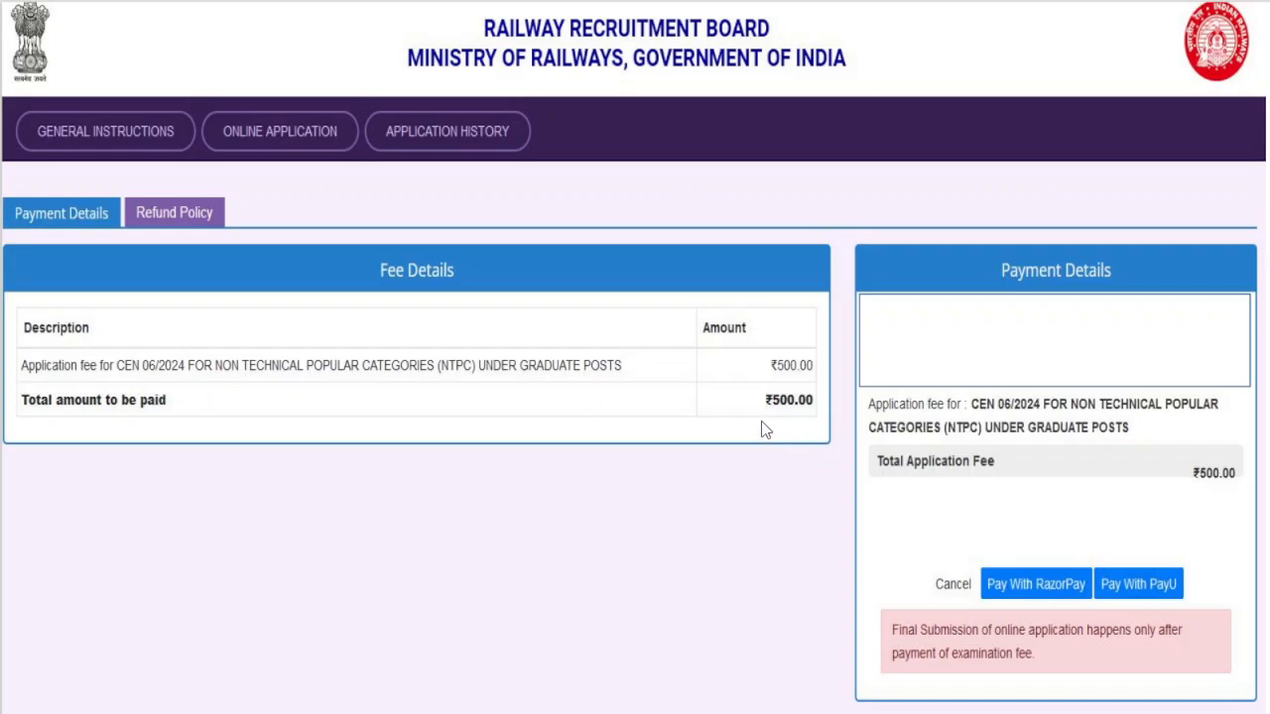
# Underline the ₹500.00 total twice, underline the final-submission notice about paying the examination fee, and tick Application History.
pyautogui.moveTo(760, 425); pyautogui.dragTo(825, 407)
pyautogui.moveTo(760, 432); pyautogui.dragTo(825, 415)
pyautogui.moveTo(954, 645); pyautogui.dragTo(1084, 643)
pyautogui.moveTo(935, 673); pyautogui.dragTo(1088, 673)
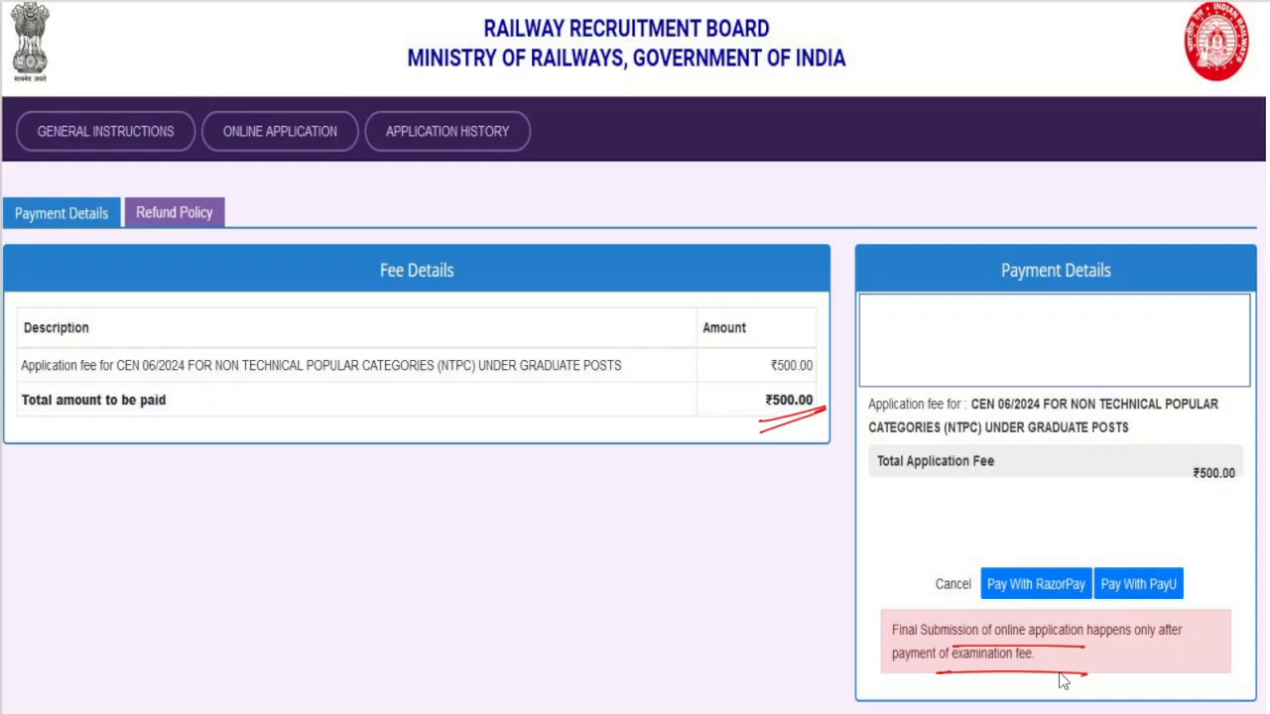
pyautogui.moveTo(482, 148); pyautogui.dragTo(523, 123)
# Advance to the My Application slide, tick the registration number and underline the CEN 06/2024 undergraduate post name.
pyautogui.press('Right')
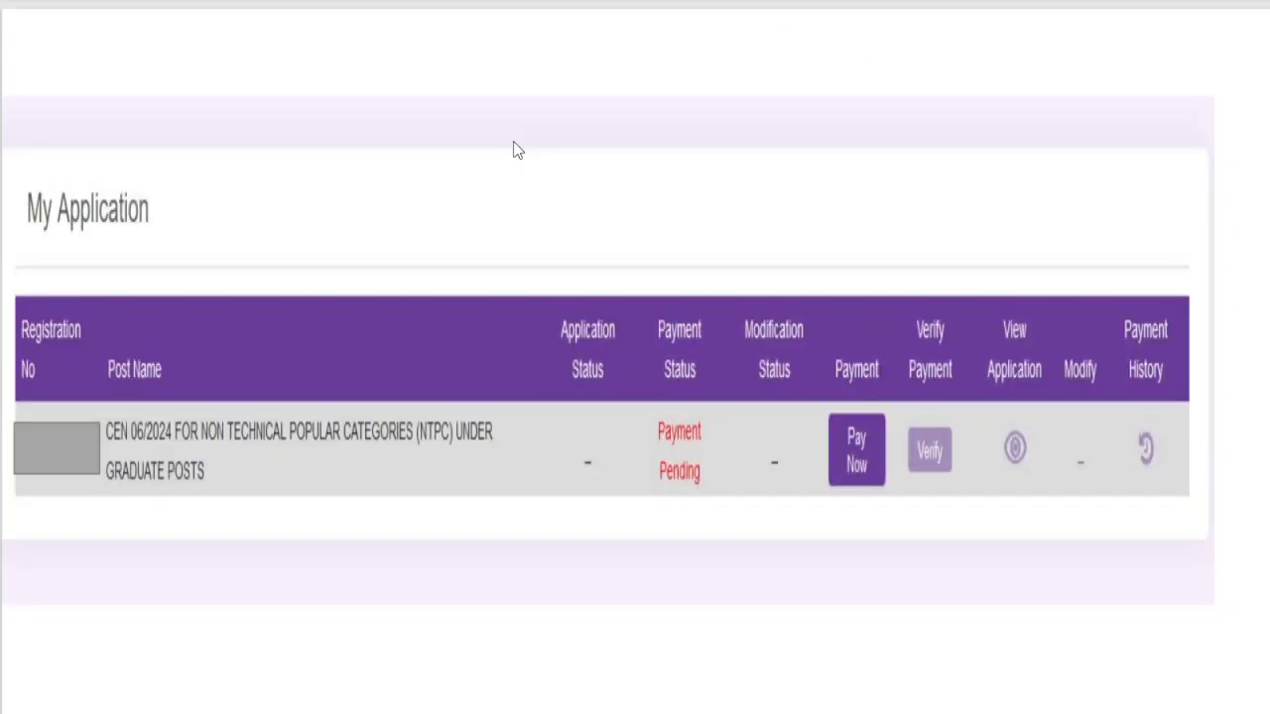
pyautogui.moveTo(46, 457); pyautogui.dragTo(152, 417)
pyautogui.moveTo(204, 457); pyautogui.dragTo(387, 451)
pyautogui.moveTo(143, 499); pyautogui.dragTo(337, 494)
# Circle the Application Status entry, underline and tick Payment Pending, and mark Pay Now and the View Application icon.
pyautogui.moveTo(563, 426)
pyautogui.mouseDown()
pyautogui.moveTo(541, 471)
pyautogui.moveTo(611, 436)
pyautogui.moveTo(729, 444)
pyautogui.mouseUp()
pyautogui.moveTo(633, 501); pyautogui.dragTo(722, 472)
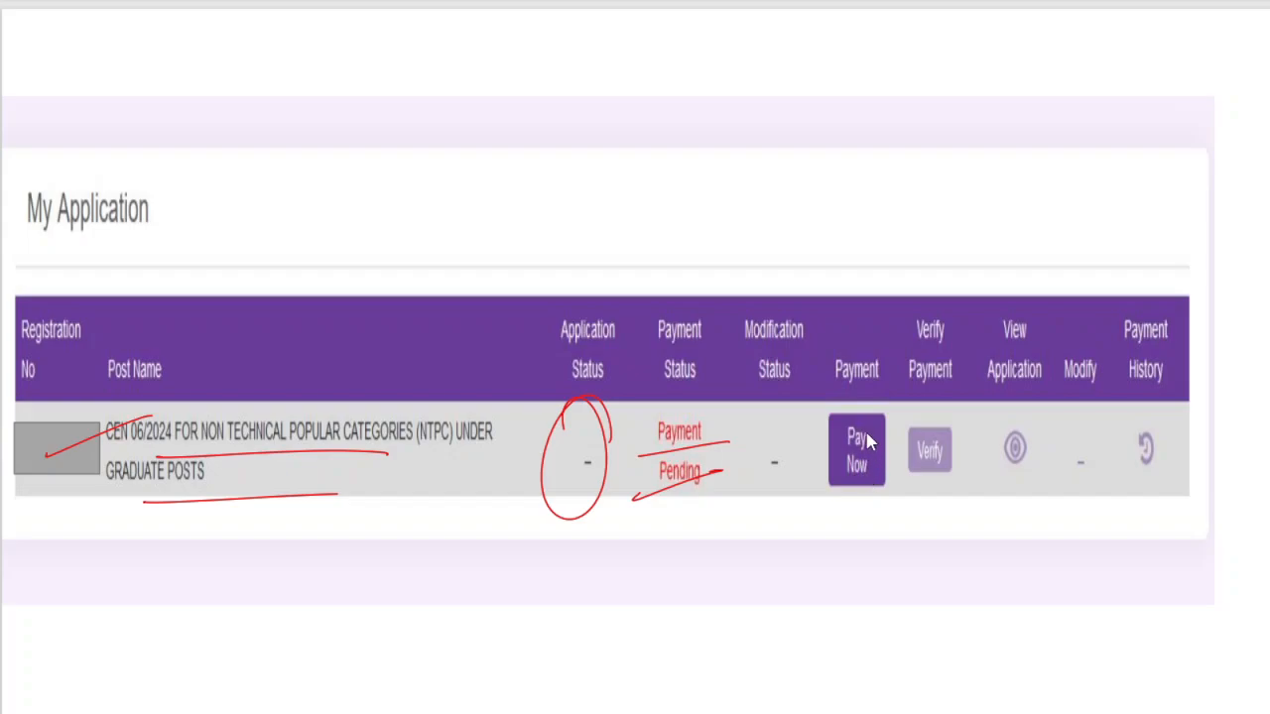
pyautogui.moveTo(871, 395); pyautogui.dragTo(877, 406)
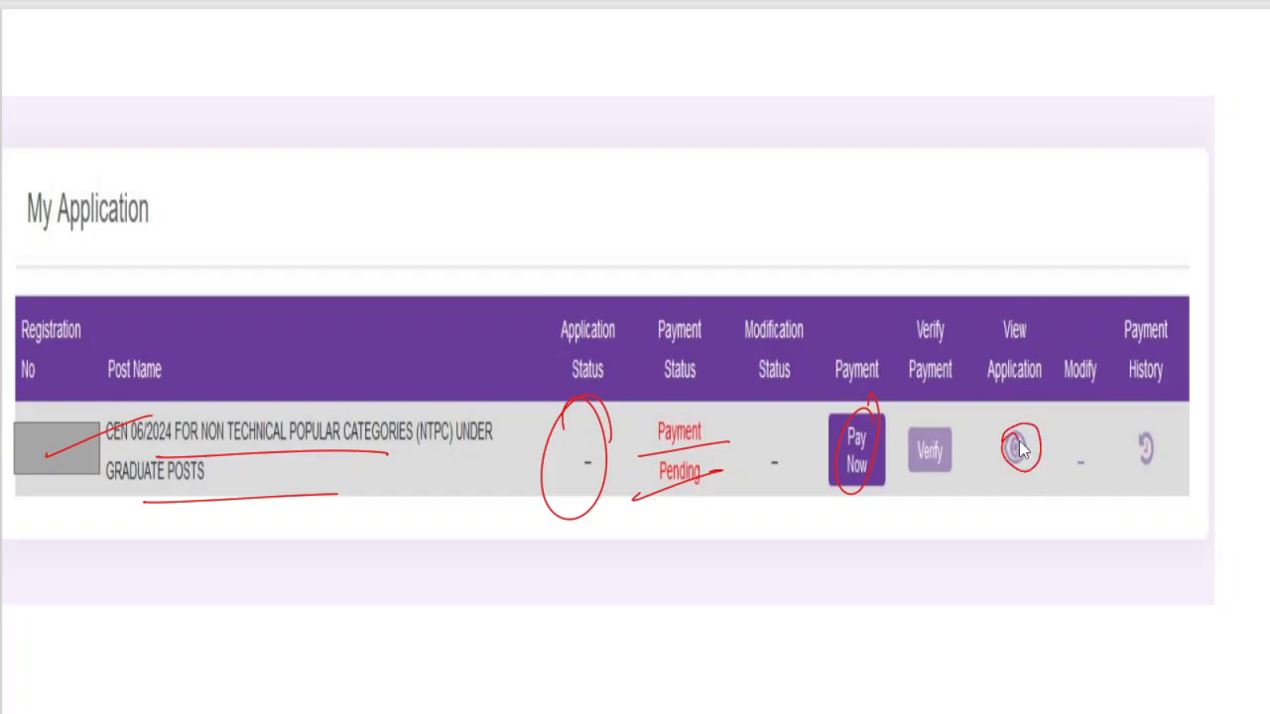
pyautogui.moveTo(1020, 452); pyautogui.dragTo(1049, 424)
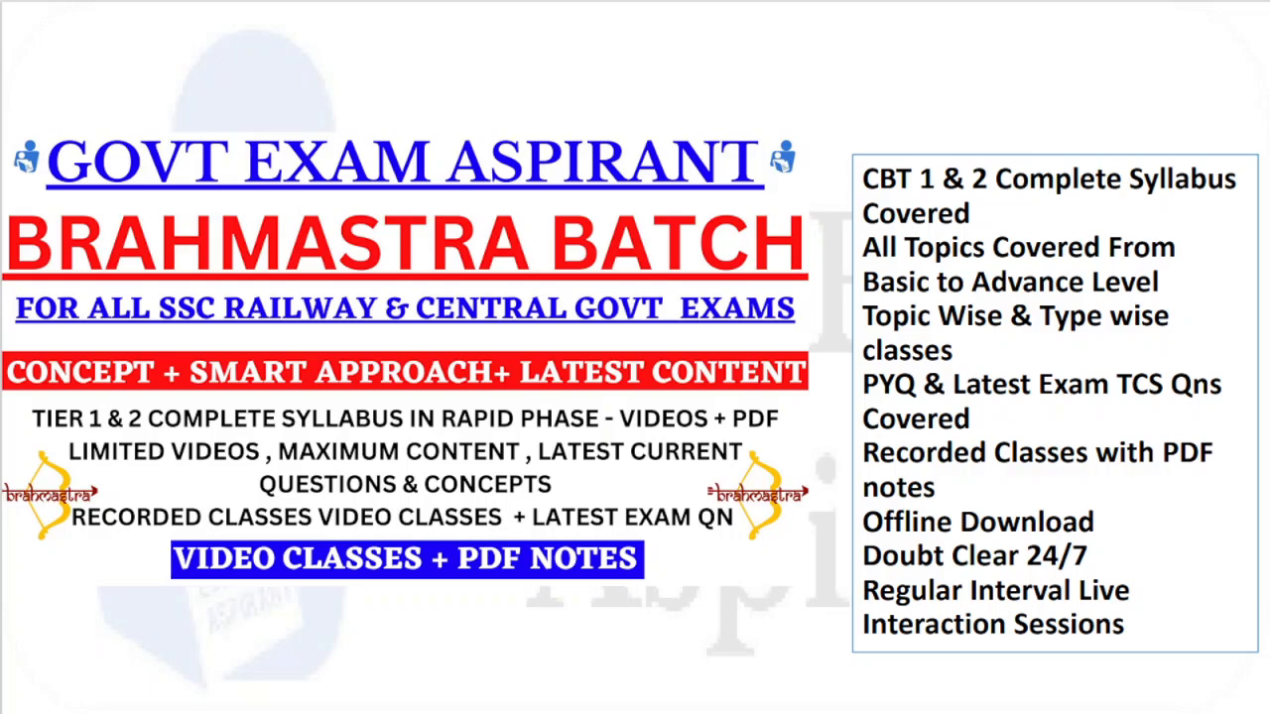
# Draw a double tick and a downward arrow below the Video Classes + PDF Notes line on the Brahmastra Batch slide.
pyautogui.moveTo(734, 609)
pyautogui.mouseDown()
pyautogui.moveTo(790, 564)
pyautogui.moveTo(789, 587)
pyautogui.mouseUp()
pyautogui.moveTo(654, 623)
pyautogui.mouseDown()
pyautogui.moveTo(663, 685)
pyautogui.moveTo(675, 676)
pyautogui.mouseUp()
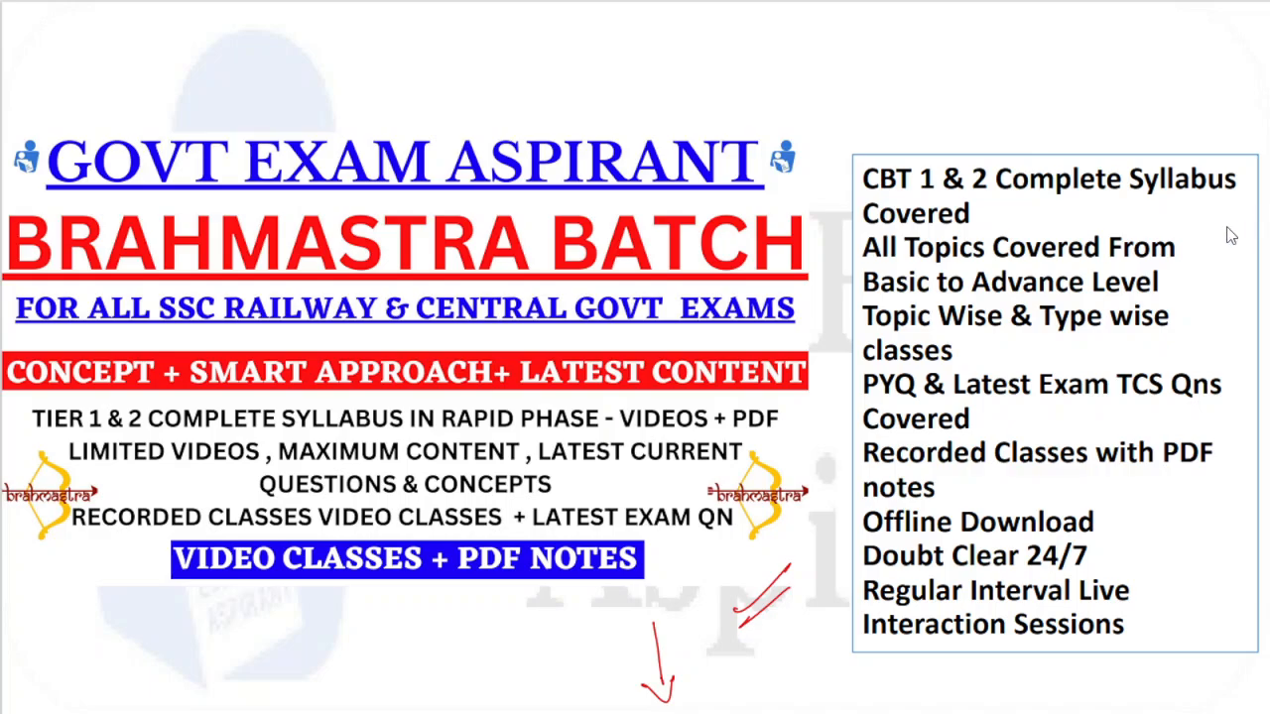